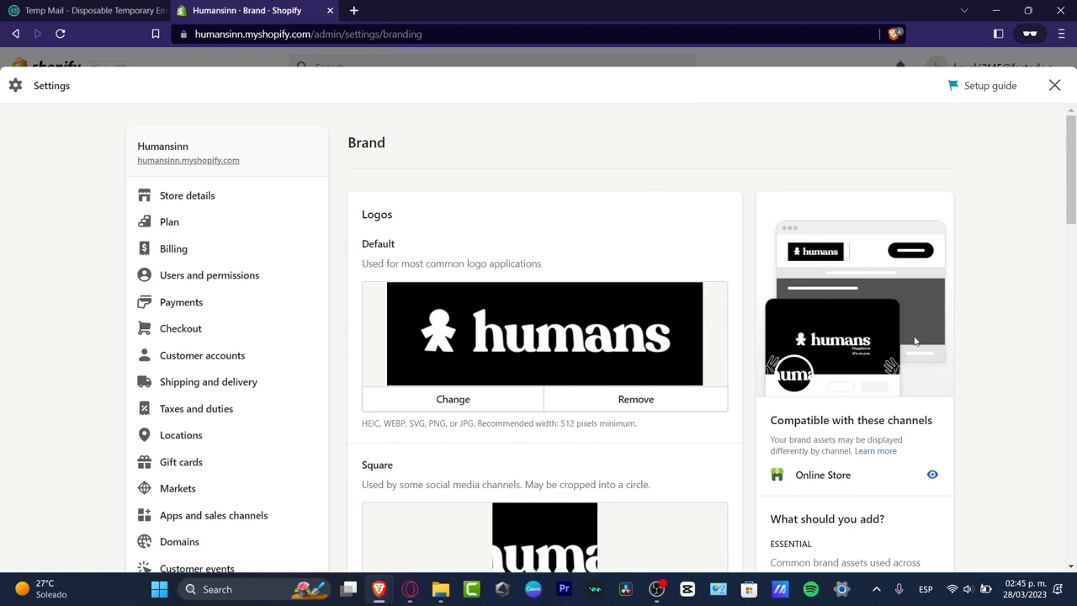
Leave the Brand settings and open the Shopify App Store from the app and sales channel settings
{"action": "left_click", "coordinate": [1055, 85]}
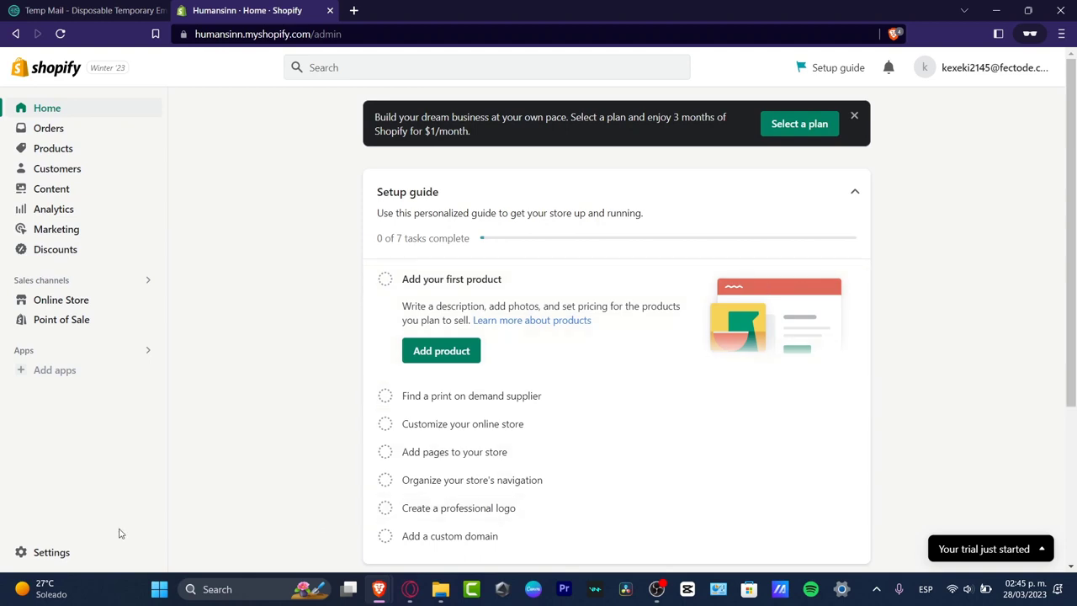
{"action": "left_click", "coordinate": [64, 352]}
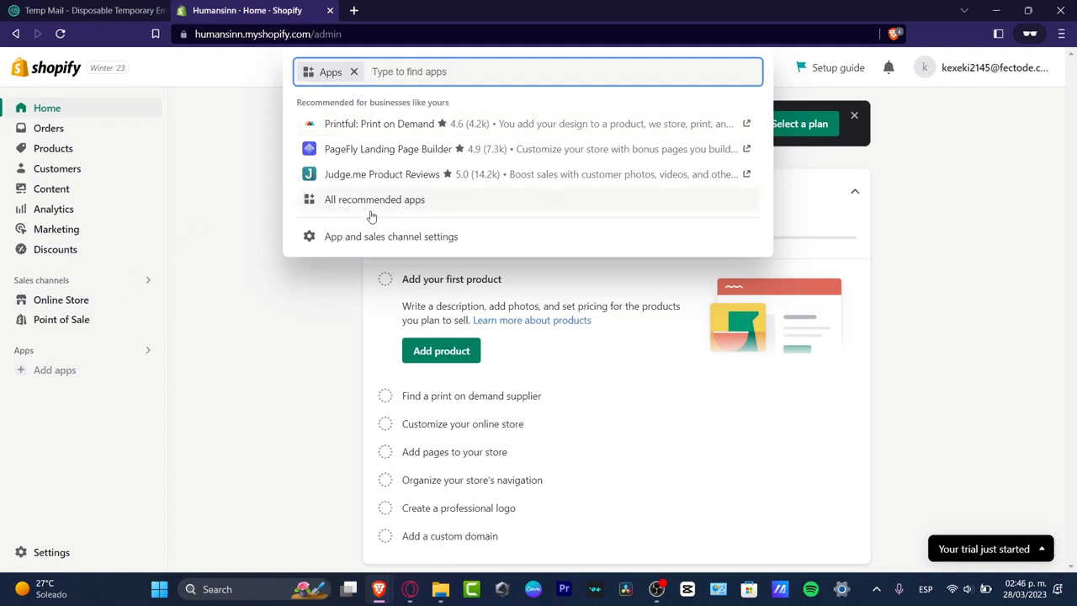
{"action": "left_click", "coordinate": [428, 236]}
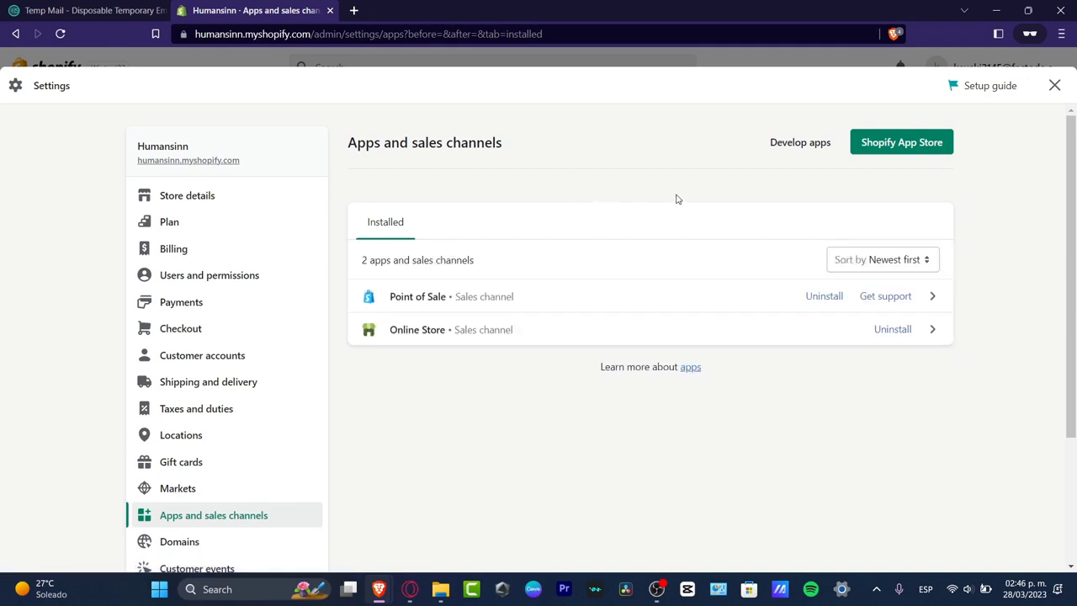
{"action": "left_click", "coordinate": [919, 151]}
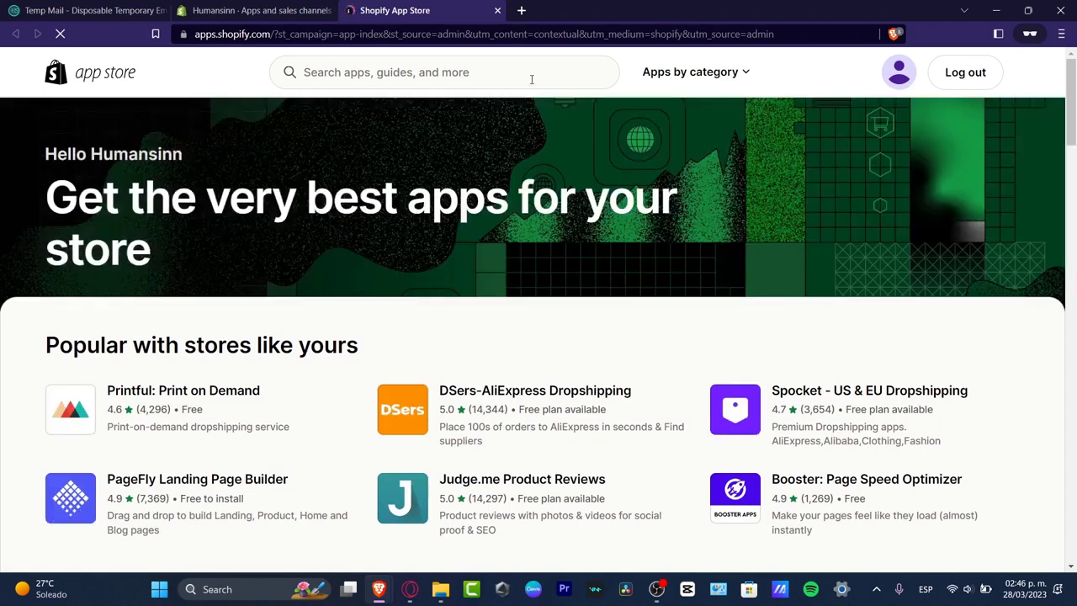
Find the DSers-AliExpress Dropshipping app among the popular apps and install it on the store
{"action": "scroll", "coordinate": [484, 262], "scroll_direction": "down", "scroll_amount": 2}
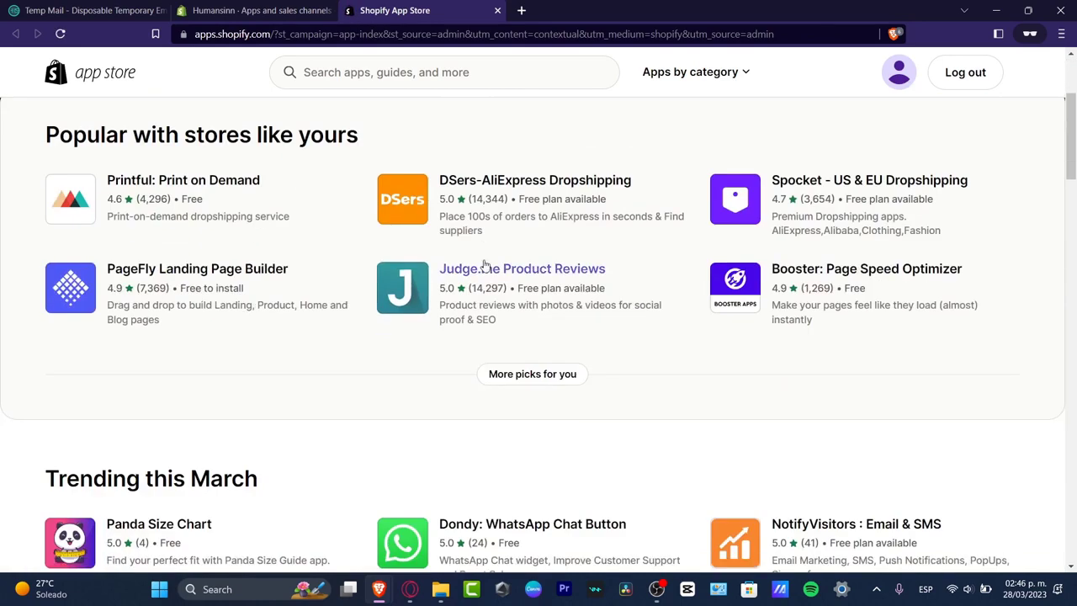
{"action": "left_click", "coordinate": [589, 184]}
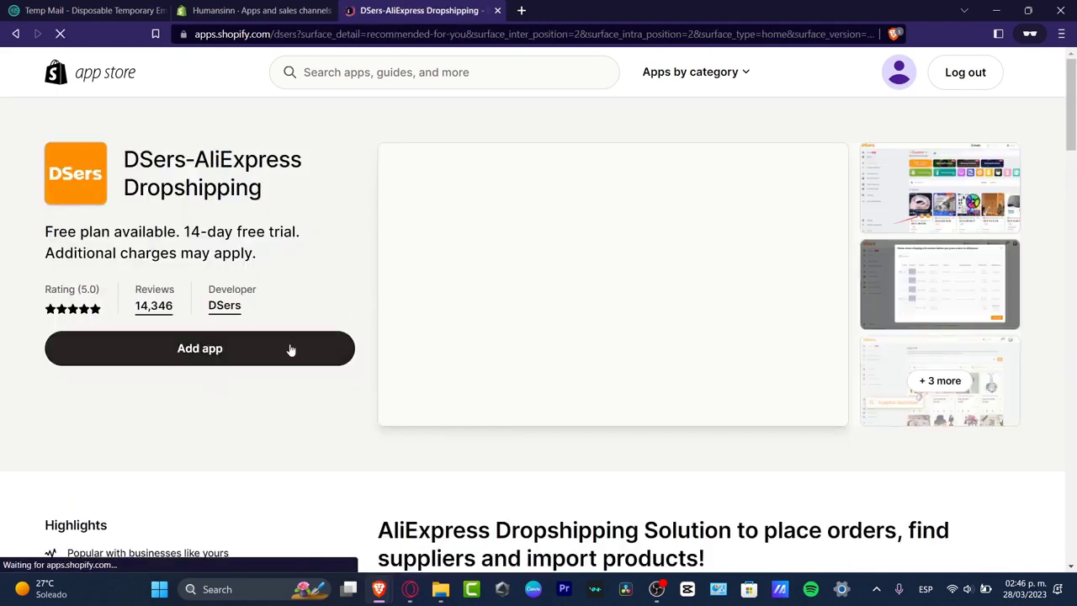
{"action": "left_click", "coordinate": [287, 348]}
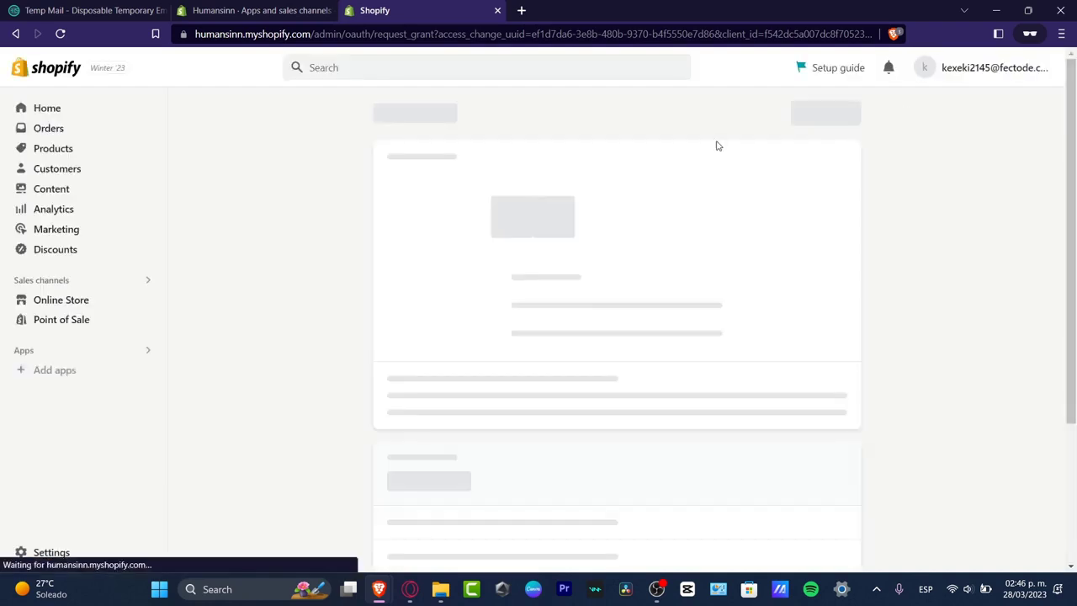
{"action": "left_click", "coordinate": [842, 114]}
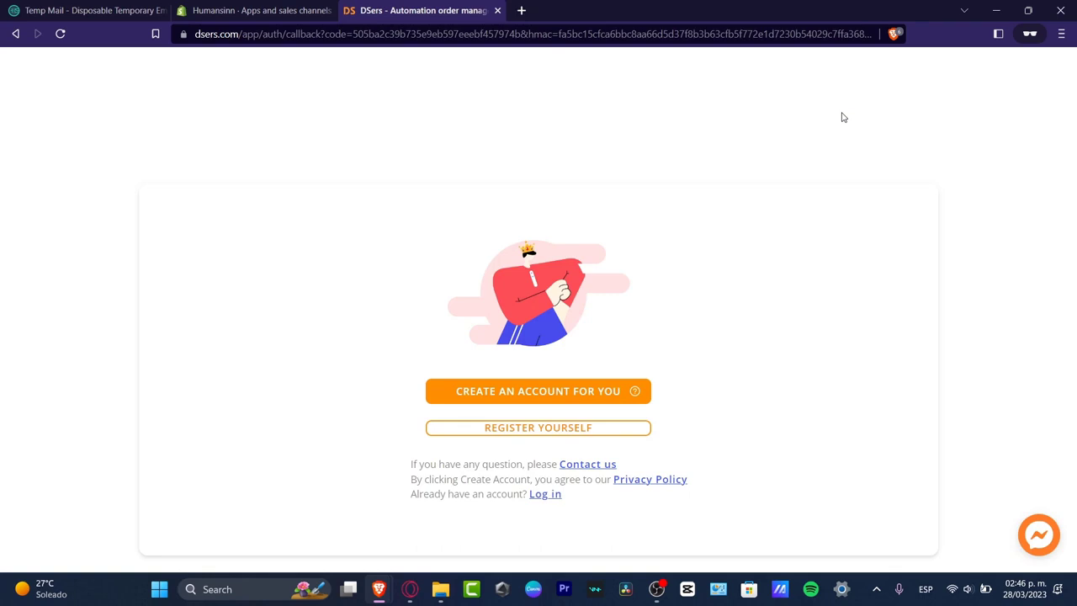
Register a new DSers account by entering the account email and password, and submit the sign-up form
{"action": "left_click", "coordinate": [626, 430]}
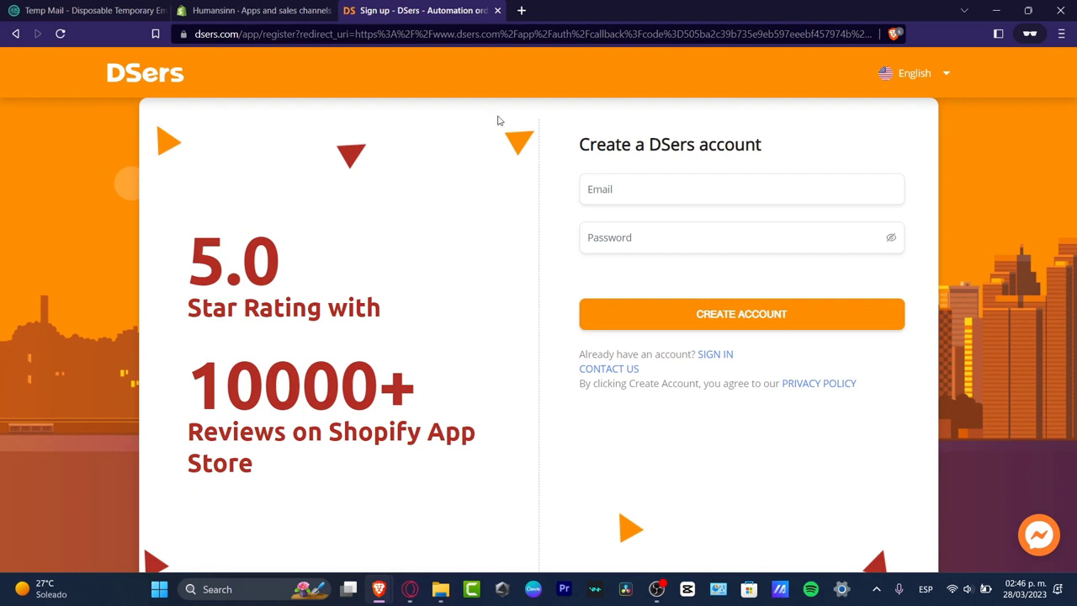
{"action": "left_click", "coordinate": [712, 197]}
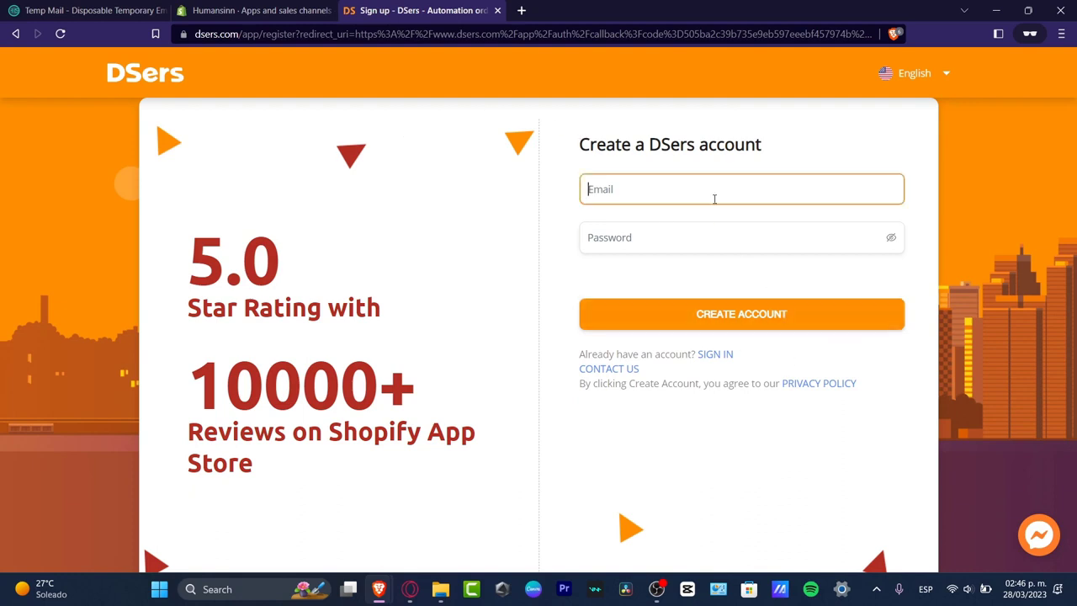
{"action": "key", "text": "ctrl+v"}
{"action": "left_click", "coordinate": [706, 246]}
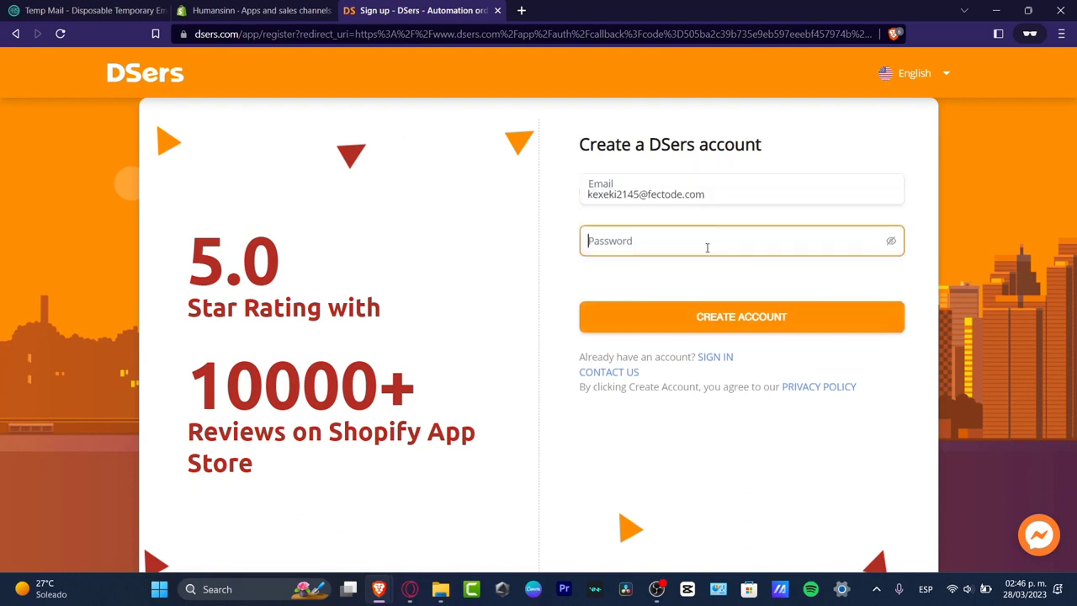
{"action": "type", "text": "*********"}
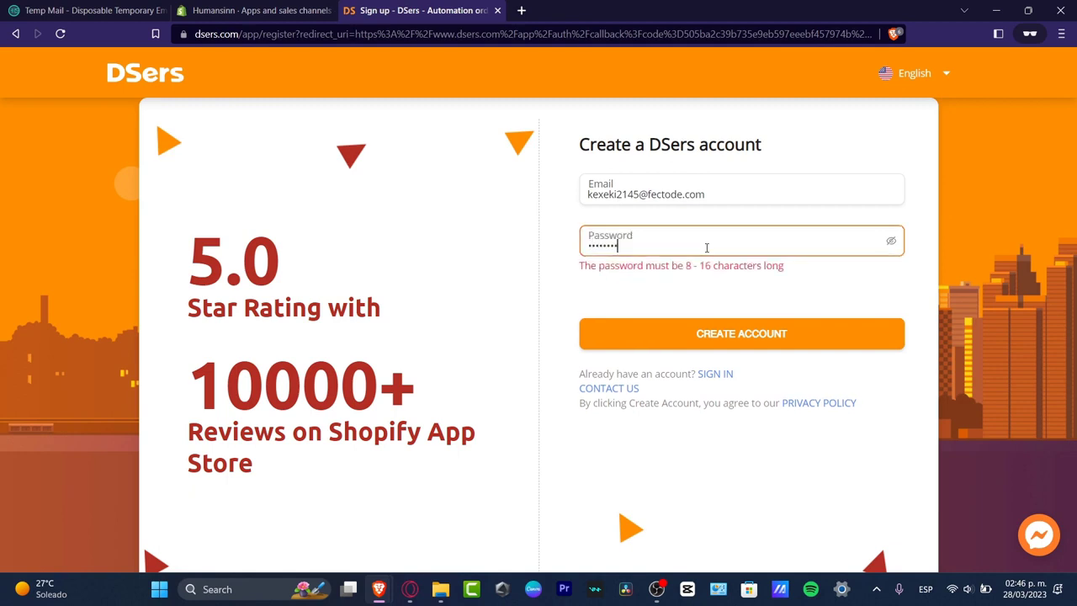
{"action": "key", "text": "Return"}
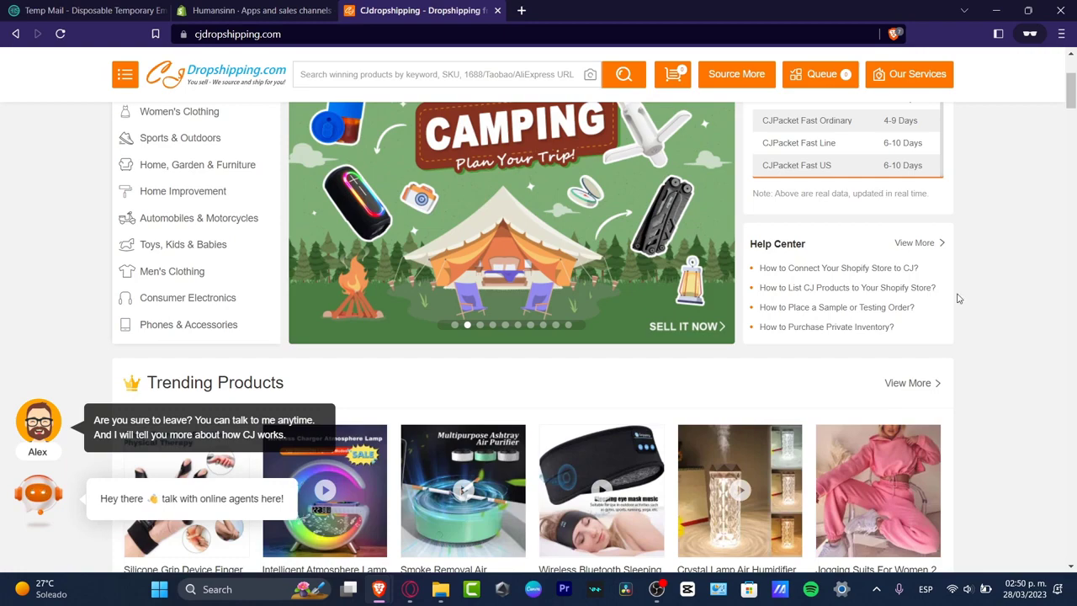
Look through the trending products on CJdropshipping and open the Jewelry & Watches category
{"action": "scroll", "coordinate": [539, 337], "scroll_direction": "down", "scroll_amount": 3}
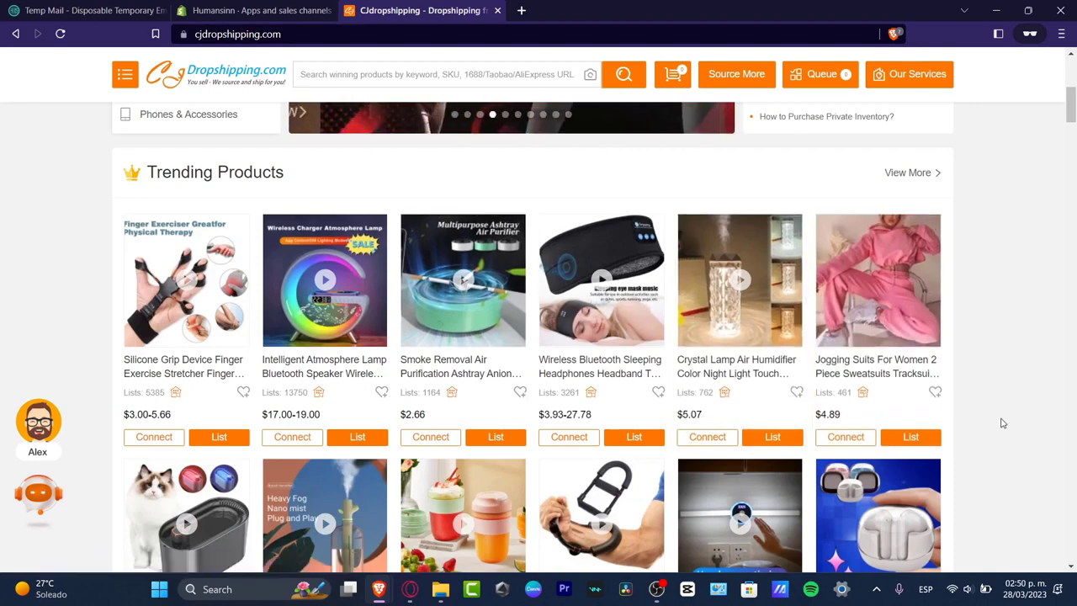
{"action": "scroll", "coordinate": [1001, 425], "scroll_direction": "down", "scroll_amount": 3}
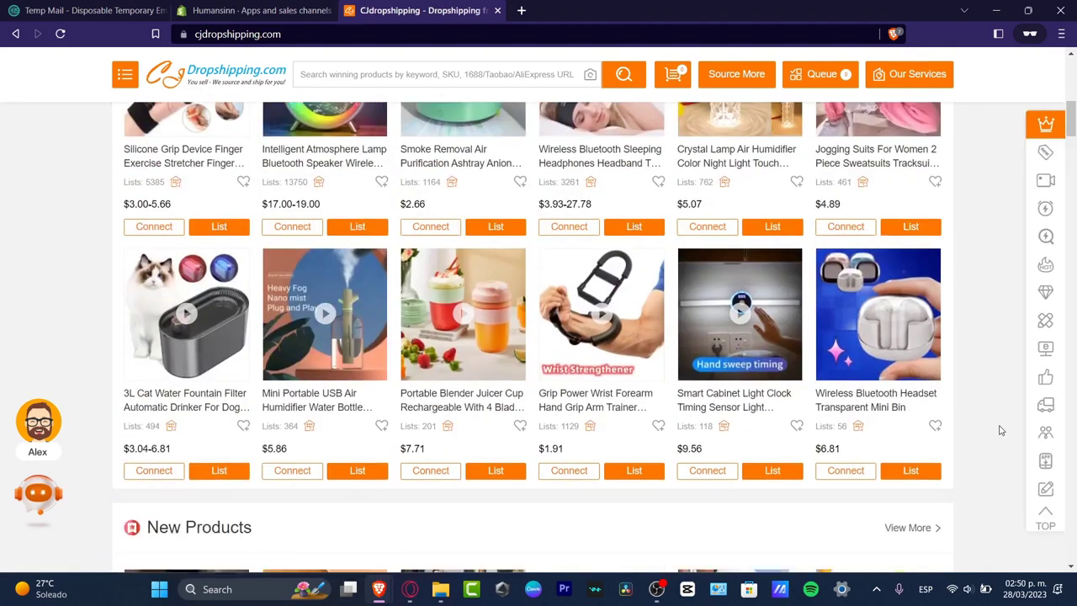
{"action": "left_click", "coordinate": [1045, 515]}
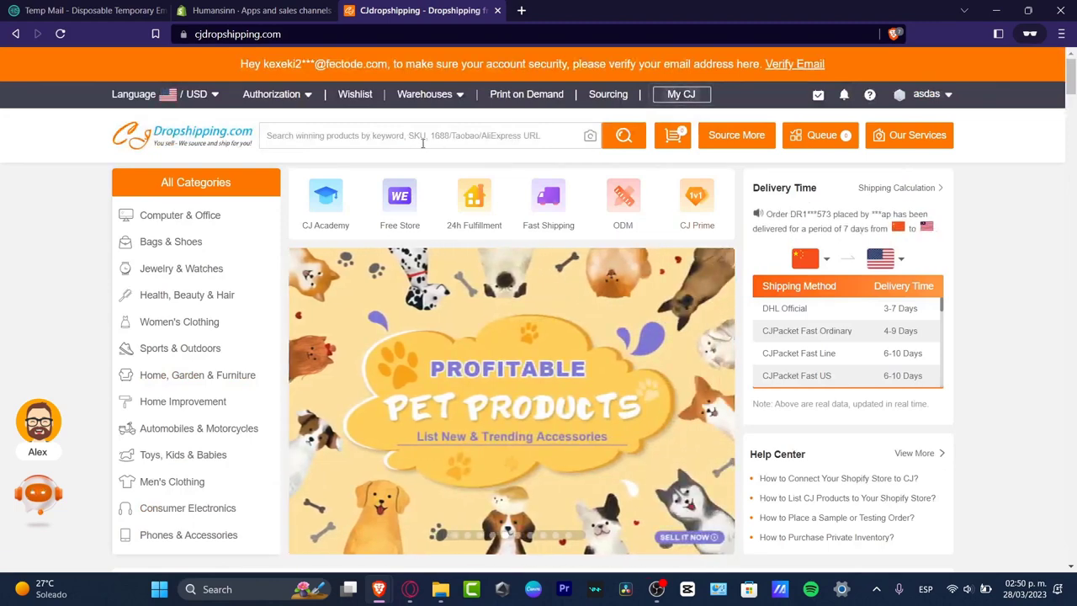
{"action": "mouse_move", "coordinate": [224, 240]}
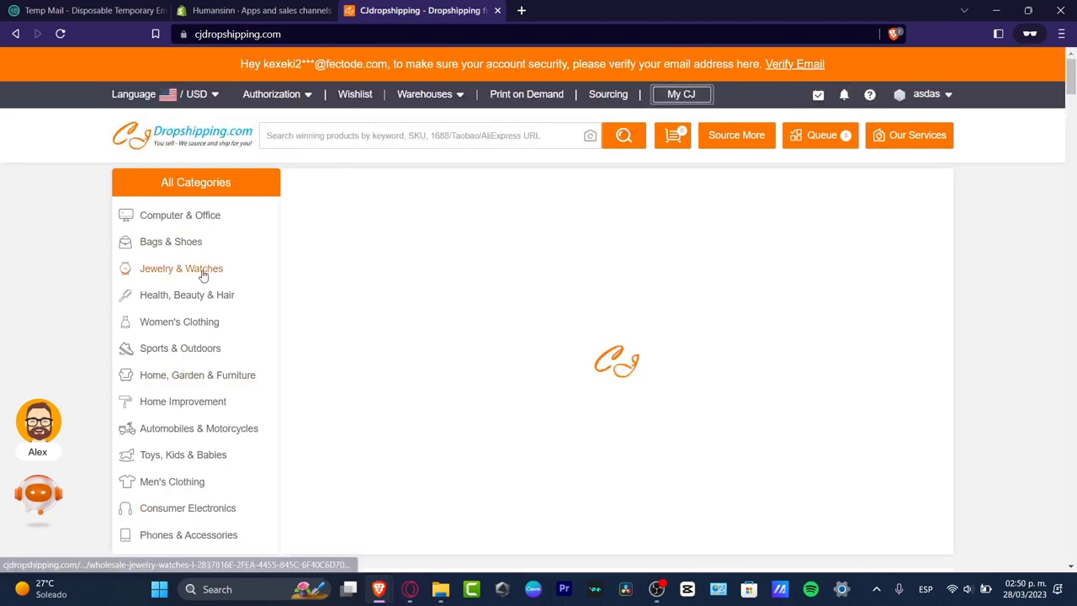
{"action": "left_click", "coordinate": [202, 274]}
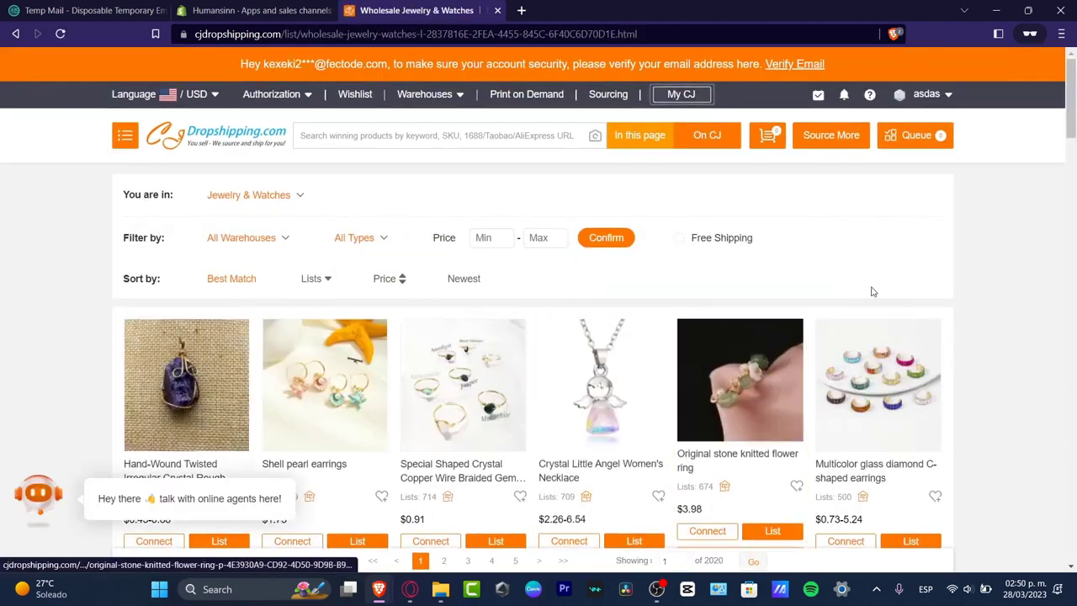
Add all six products in the first row of the Jewelry & Watches results to the listing queue
{"action": "scroll", "coordinate": [976, 279], "scroll_direction": "down", "scroll_amount": 3}
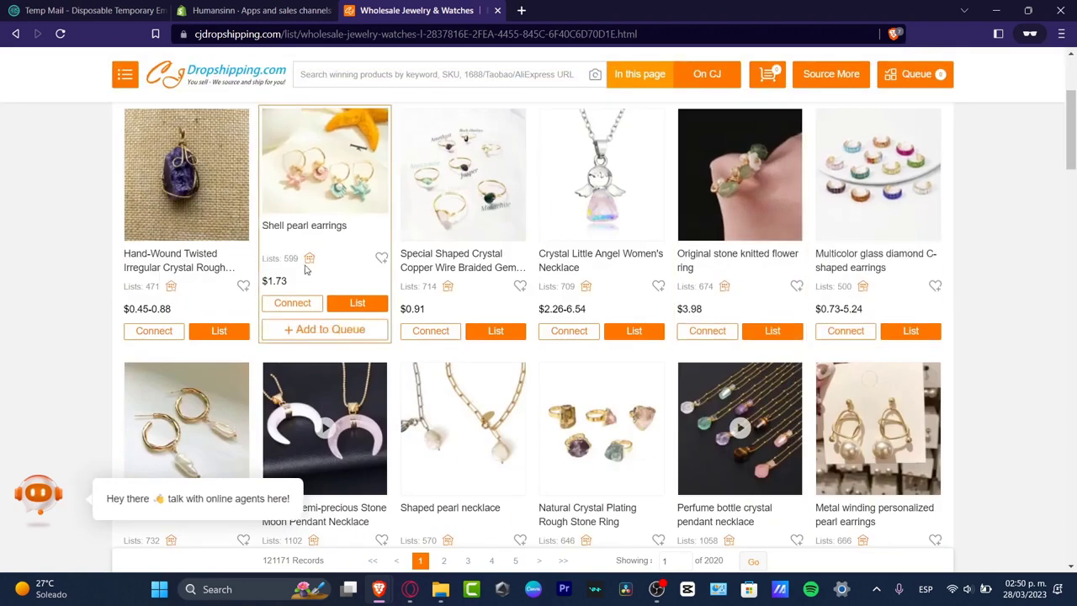
{"action": "left_click", "coordinate": [195, 330]}
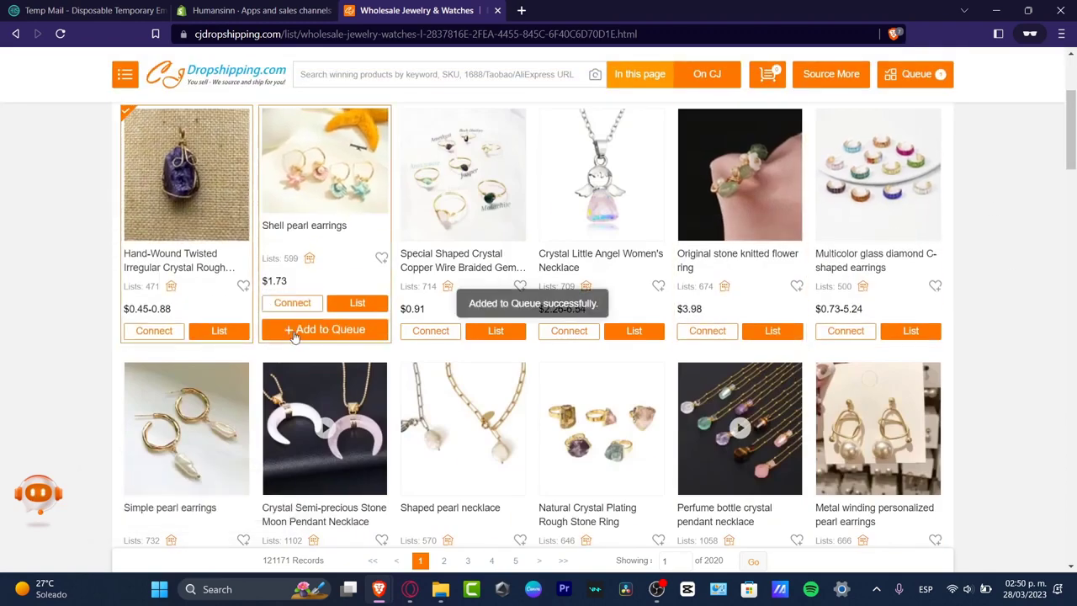
{"action": "left_click", "coordinate": [295, 336]}
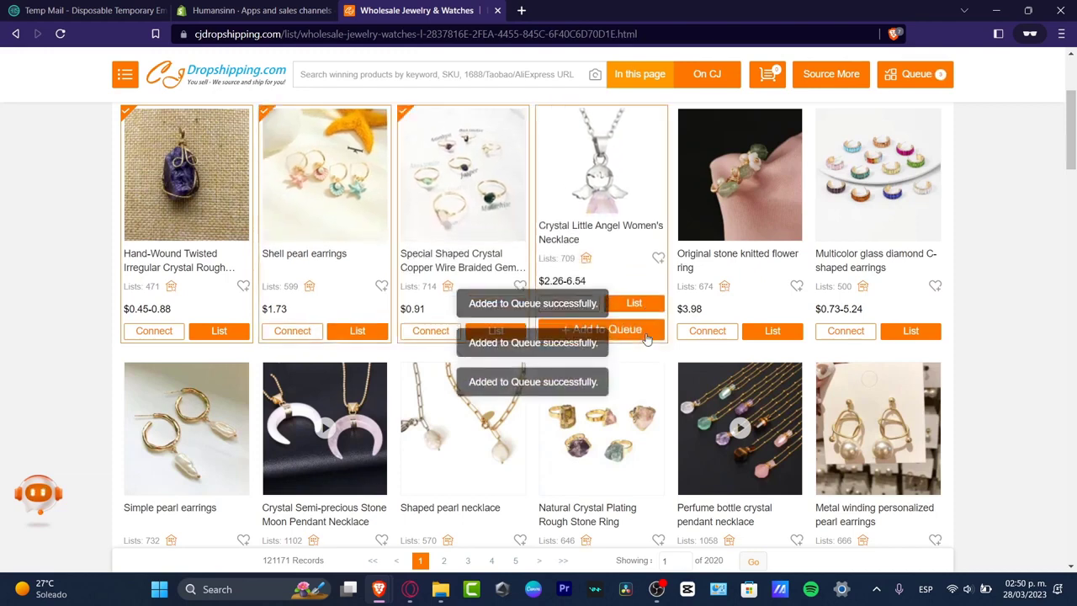
{"action": "left_click", "coordinate": [650, 337]}
{"action": "left_click", "coordinate": [788, 335]}
{"action": "left_click", "coordinate": [915, 333]}
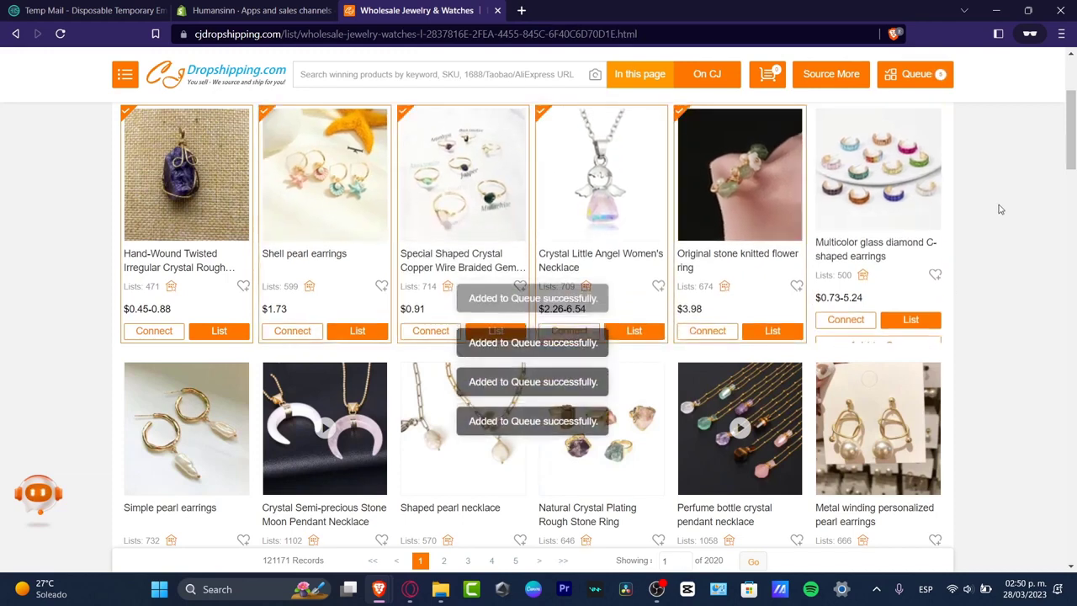
Open the product queue, dismiss the assistant's greeting, and start Auto Listing for all the queued products
{"action": "left_click", "coordinate": [925, 77]}
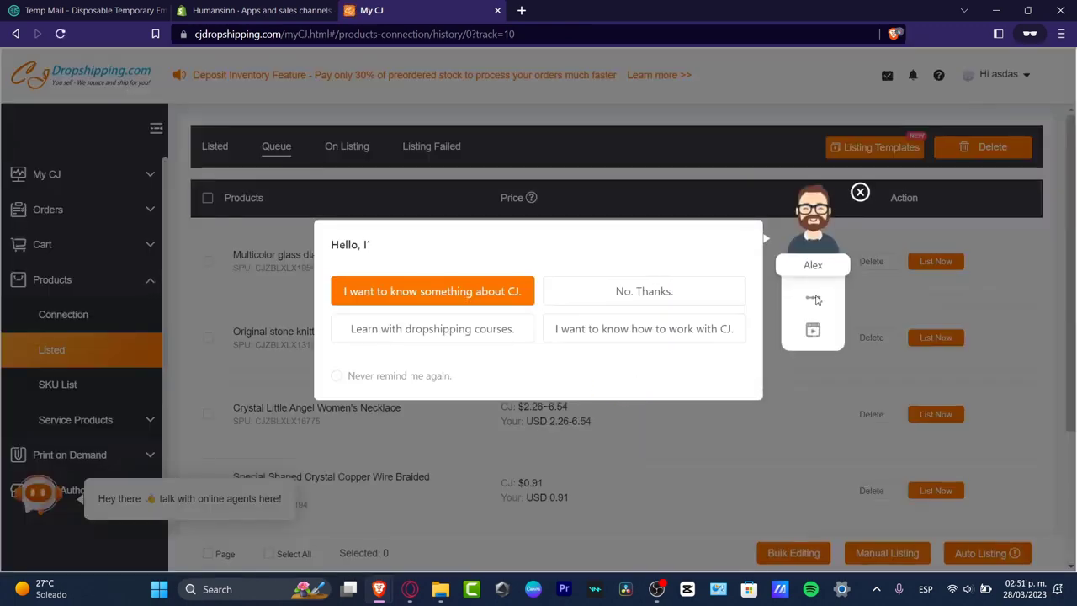
{"action": "left_click", "coordinate": [680, 295]}
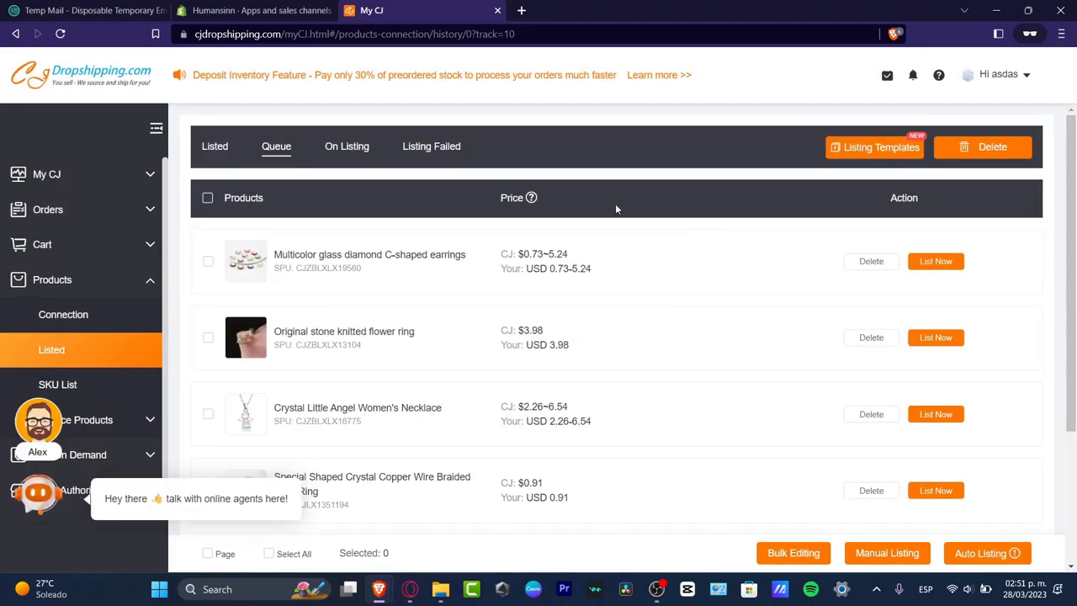
{"action": "left_click", "coordinate": [207, 197]}
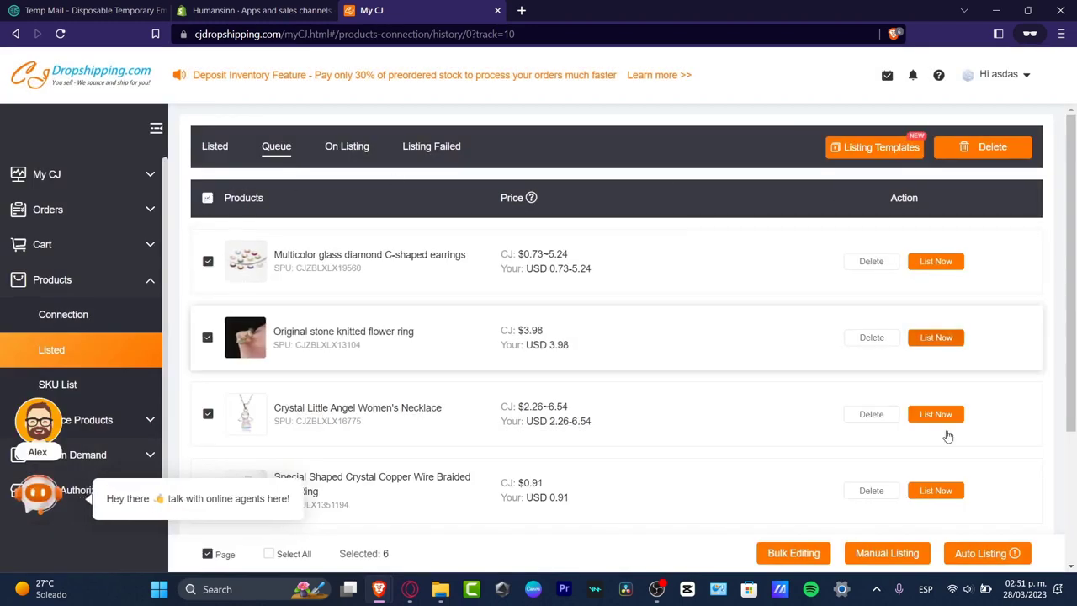
{"action": "left_click", "coordinate": [959, 554]}
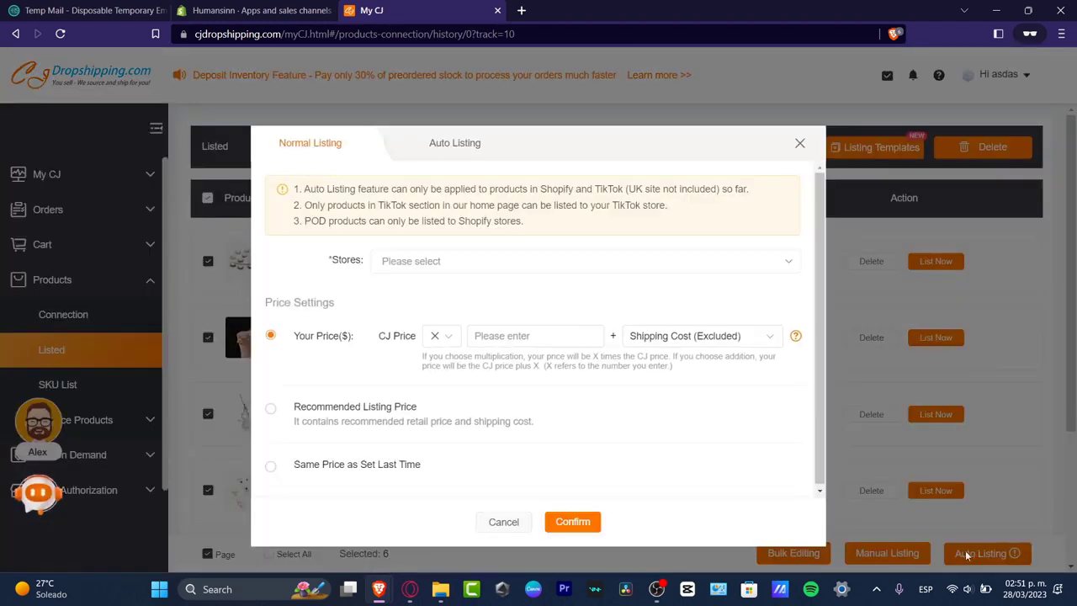
Set the listing price to the CJ price multiplied by 5
{"action": "left_click", "coordinate": [469, 341]}
{"action": "type", "text": "1"}
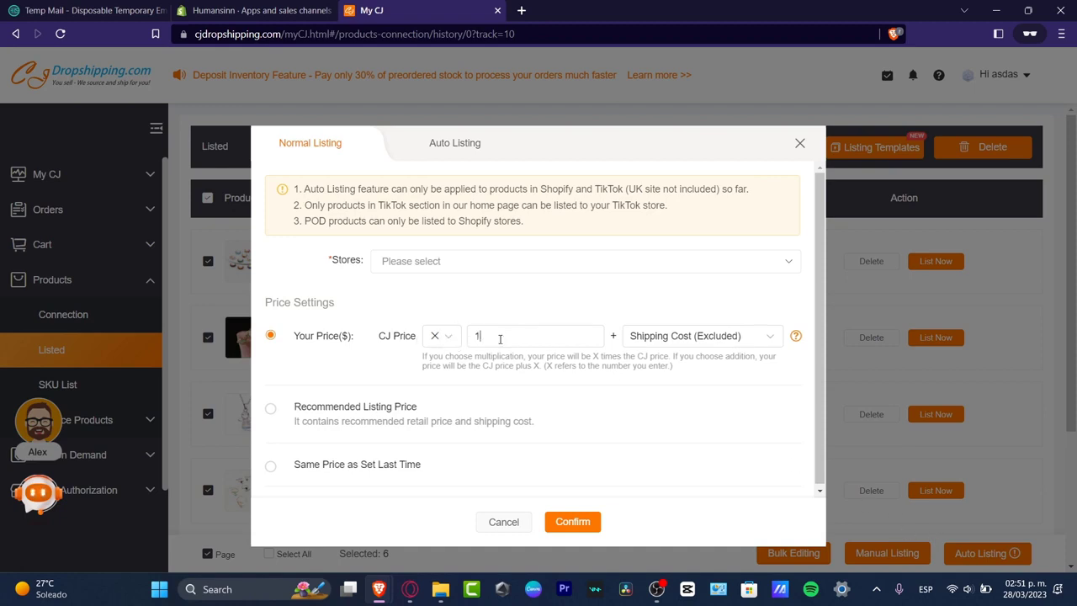
{"action": "key", "text": "BackSpace"}
{"action": "type", "text": "5"}
List the selected products to the humansinn store using the Recommended Listing Price
{"action": "left_click", "coordinate": [468, 265]}
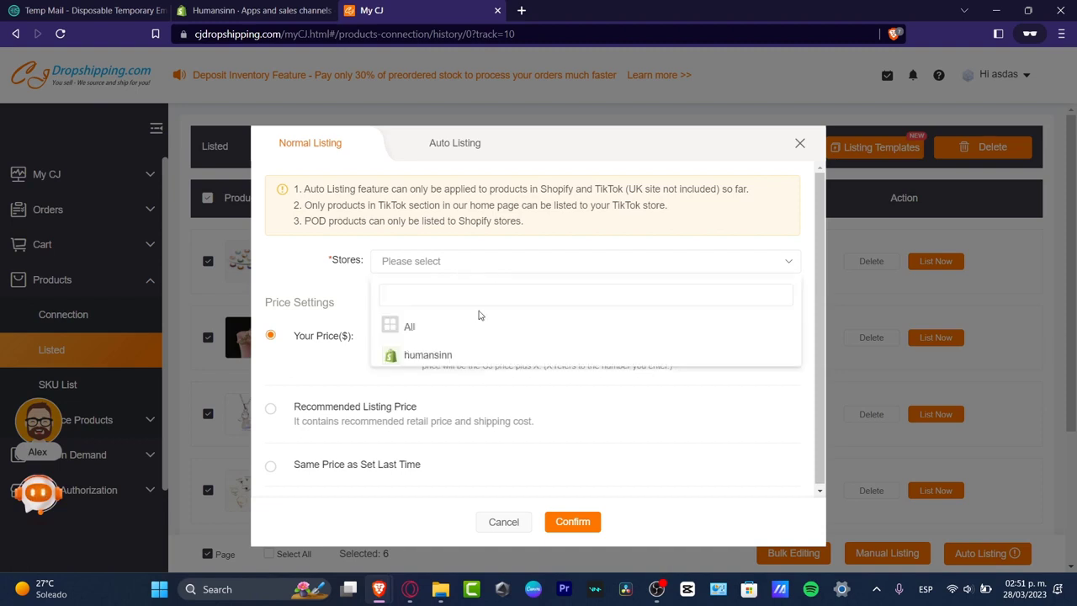
{"action": "left_click", "coordinate": [459, 359]}
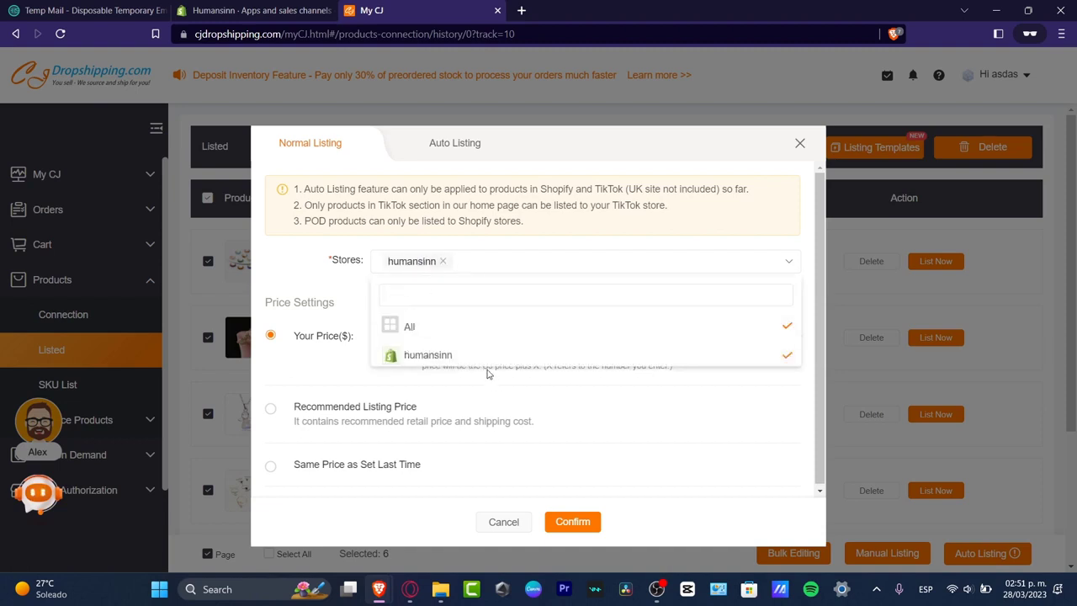
{"action": "left_click", "coordinate": [341, 345]}
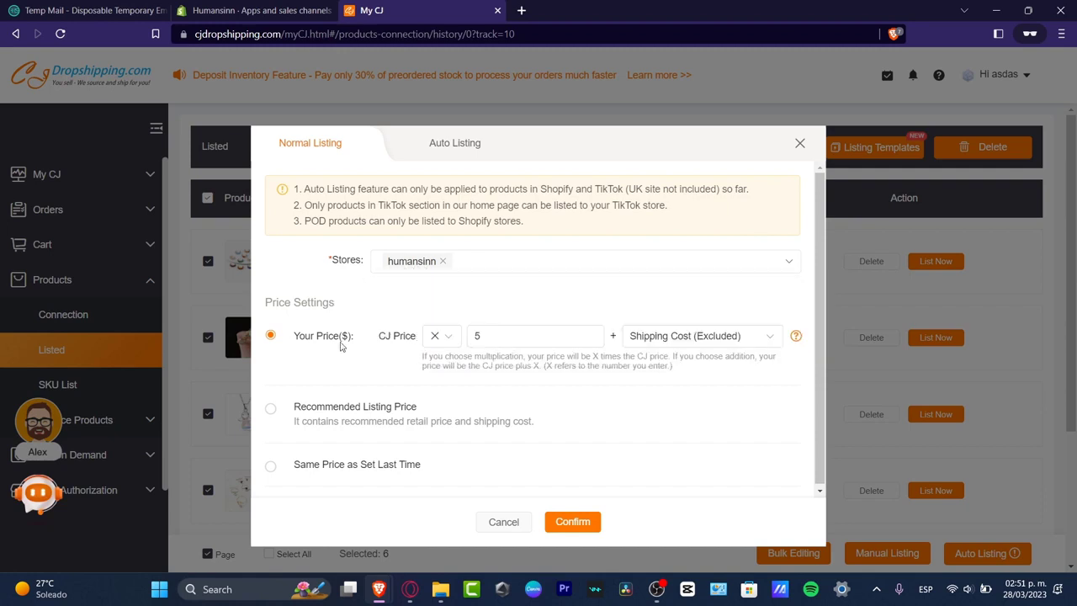
{"action": "left_click", "coordinate": [271, 410]}
{"action": "left_click", "coordinate": [572, 521]}
Review the products being listed, and switch to the Shopify admin to check the store's Products list
{"action": "scroll", "coordinate": [708, 386], "scroll_direction": "down", "scroll_amount": 1}
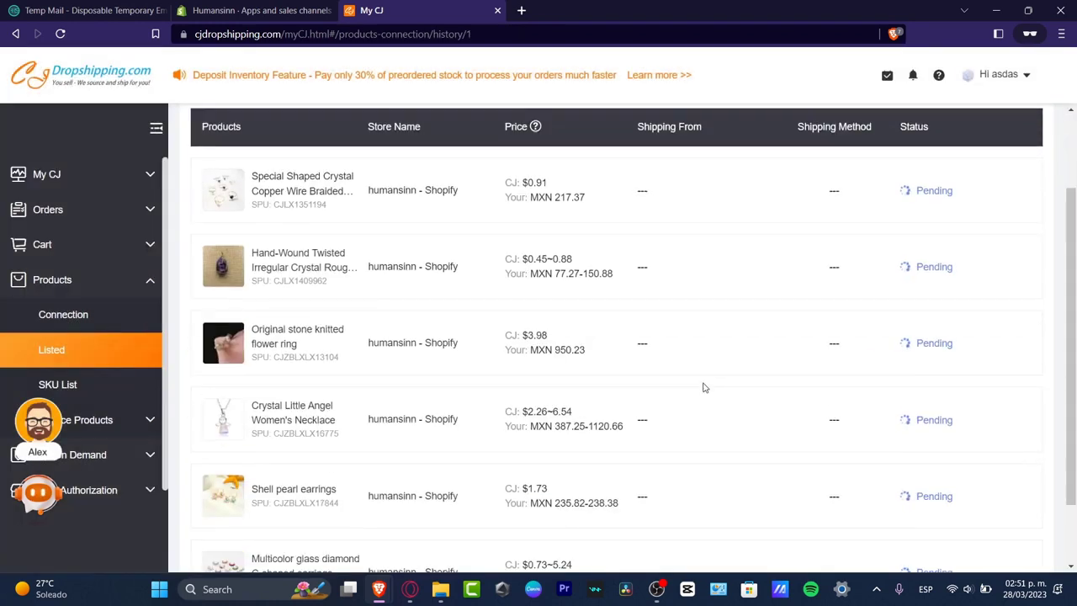
{"action": "scroll", "coordinate": [706, 387], "scroll_direction": "down", "scroll_amount": 1}
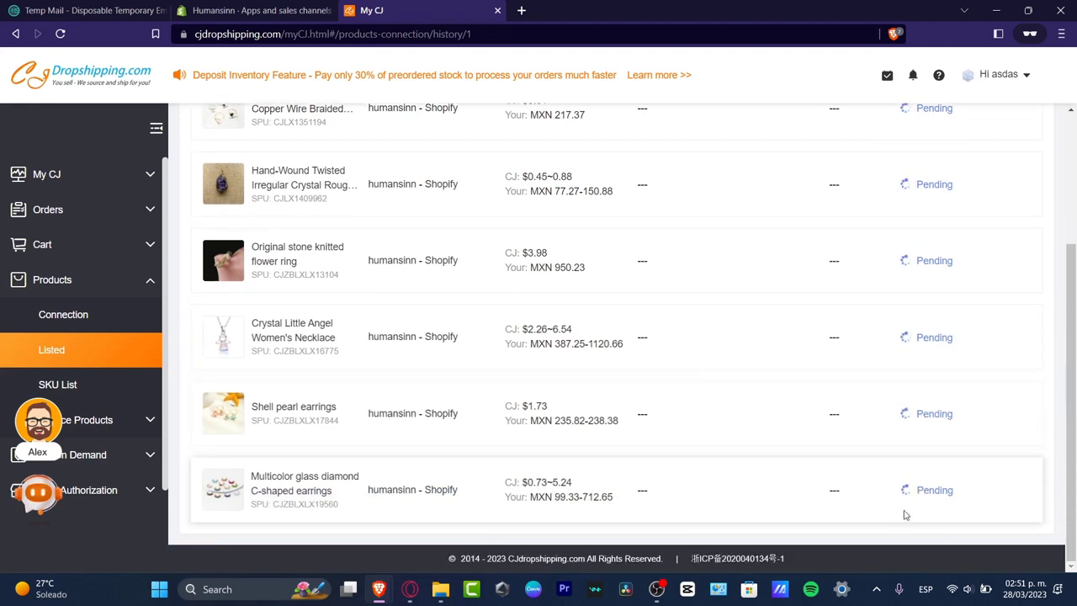
{"action": "scroll", "coordinate": [963, 249], "scroll_direction": "up", "scroll_amount": 2}
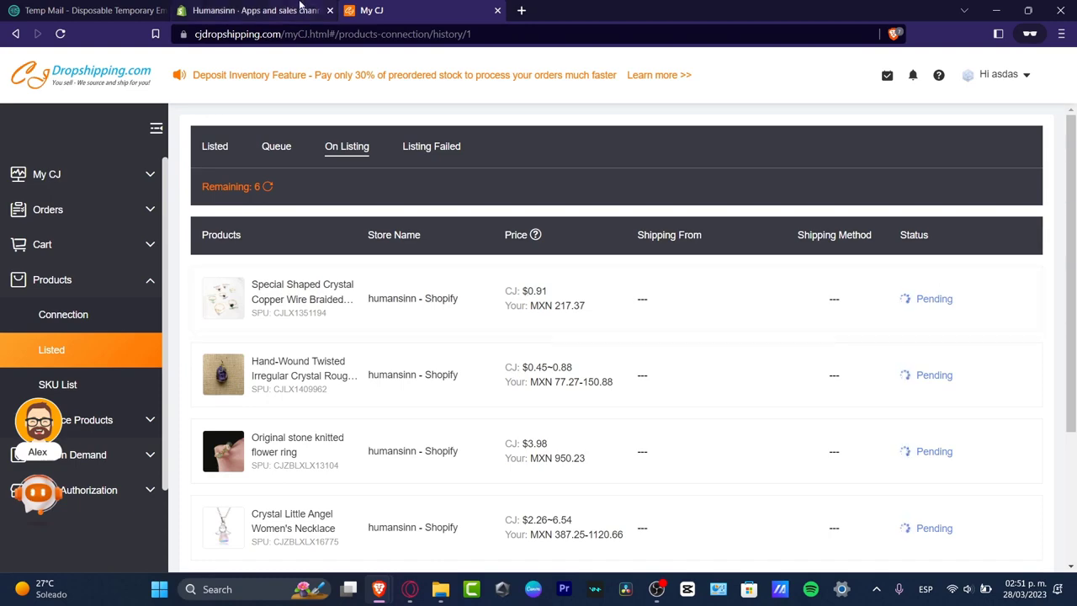
{"action": "left_click", "coordinate": [252, 10]}
{"action": "left_click", "coordinate": [1054, 85]}
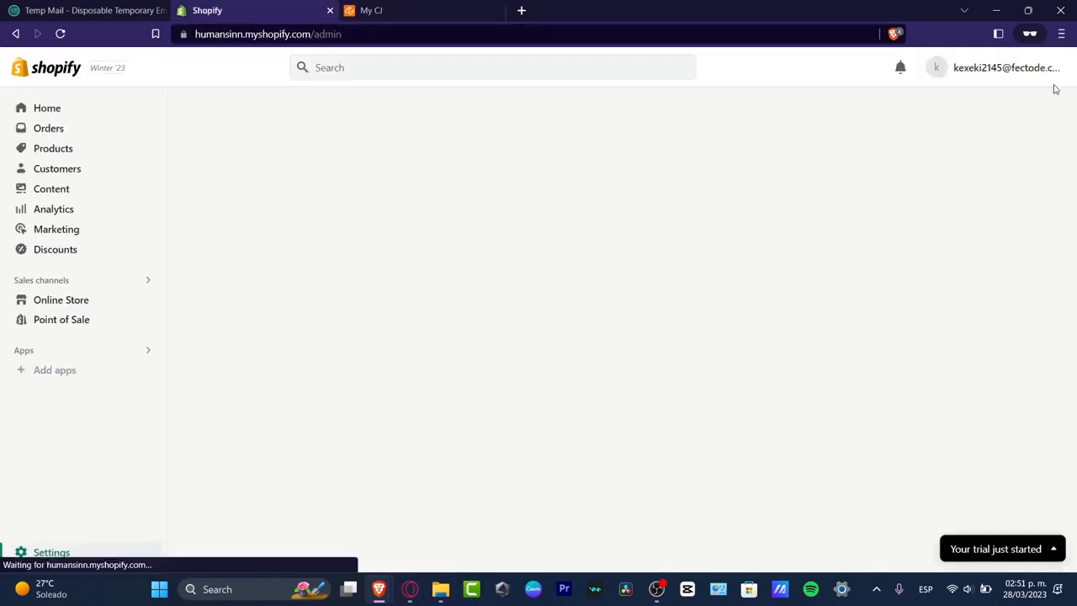
{"action": "left_click", "coordinate": [94, 149]}
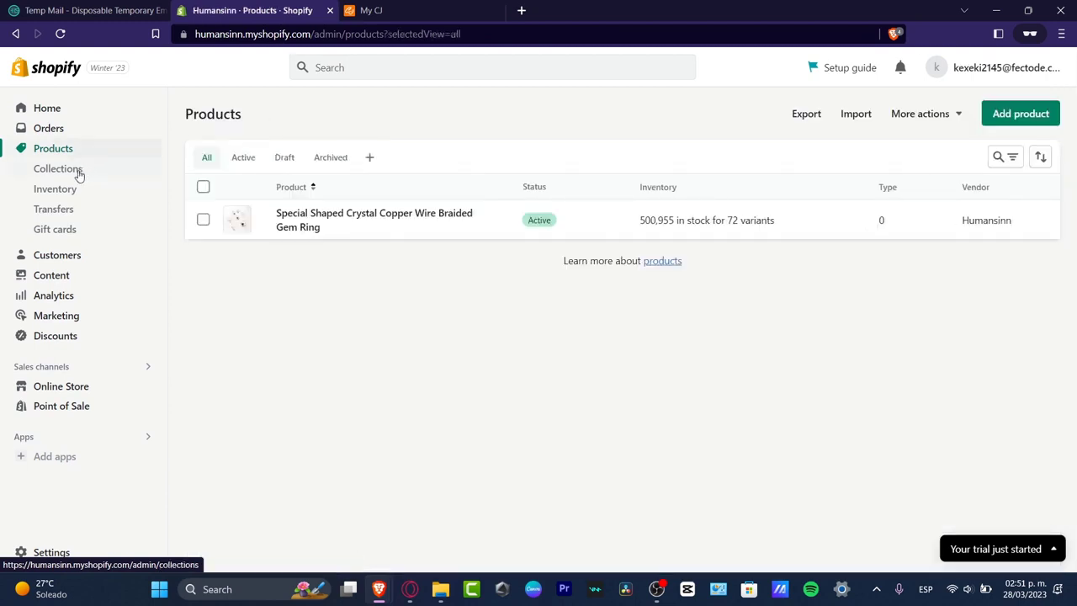
Start a new collection titled "Jewelry" with the description "this is an example"
{"action": "left_click", "coordinate": [80, 172]}
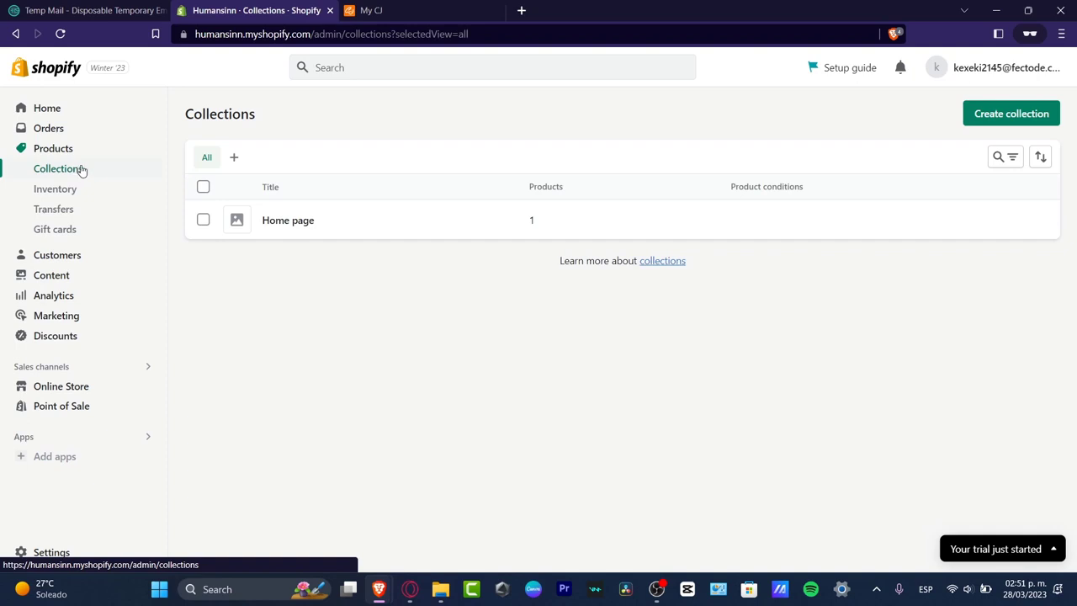
{"action": "left_click", "coordinate": [981, 115]}
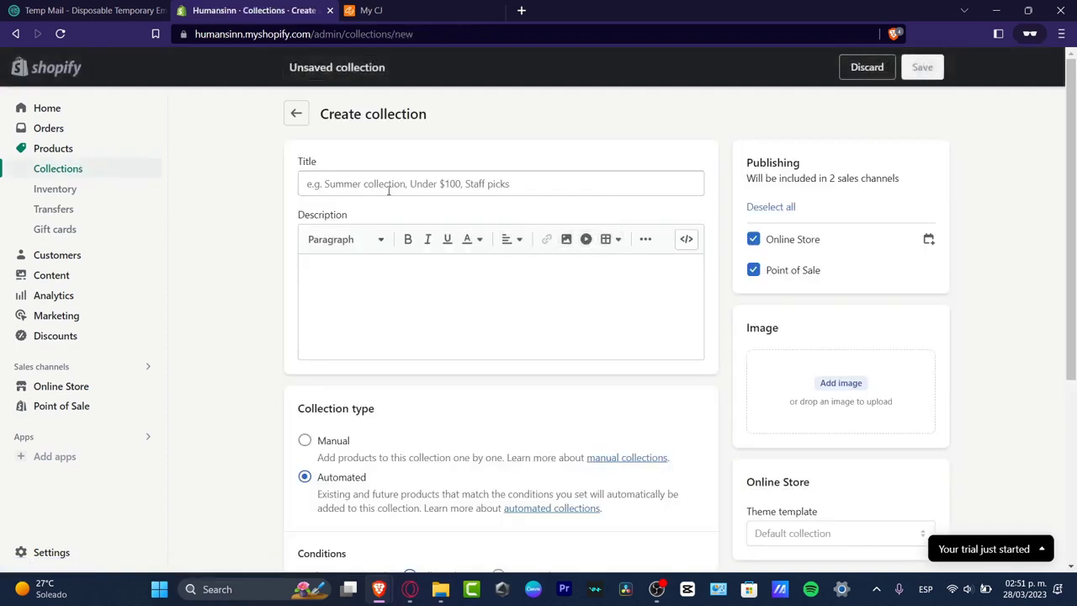
{"action": "left_click", "coordinate": [388, 186]}
{"action": "type", "text": "Jewelry"}
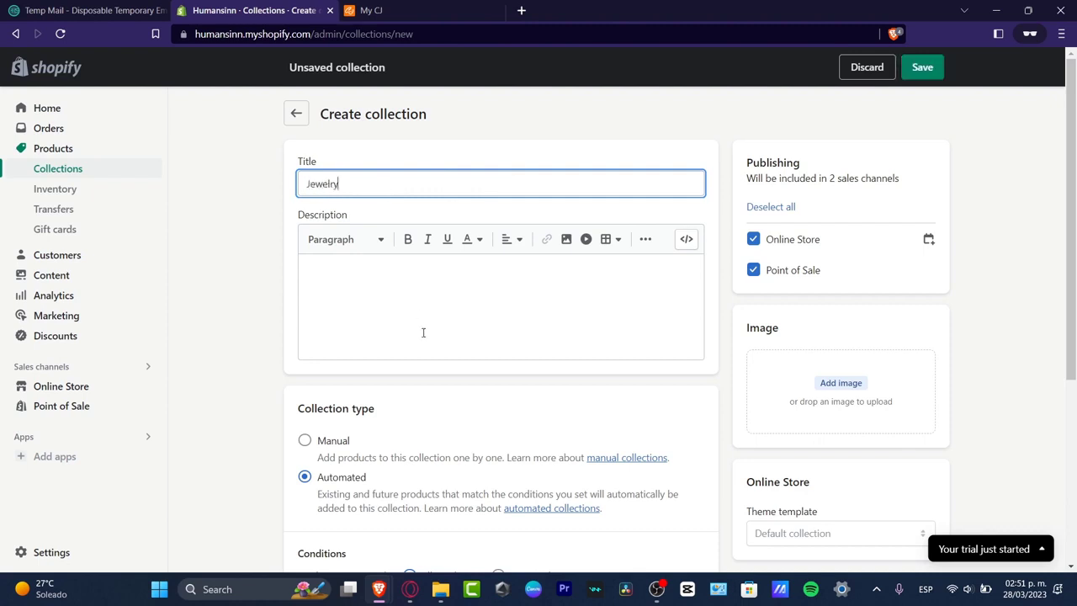
{"action": "left_click", "coordinate": [423, 333]}
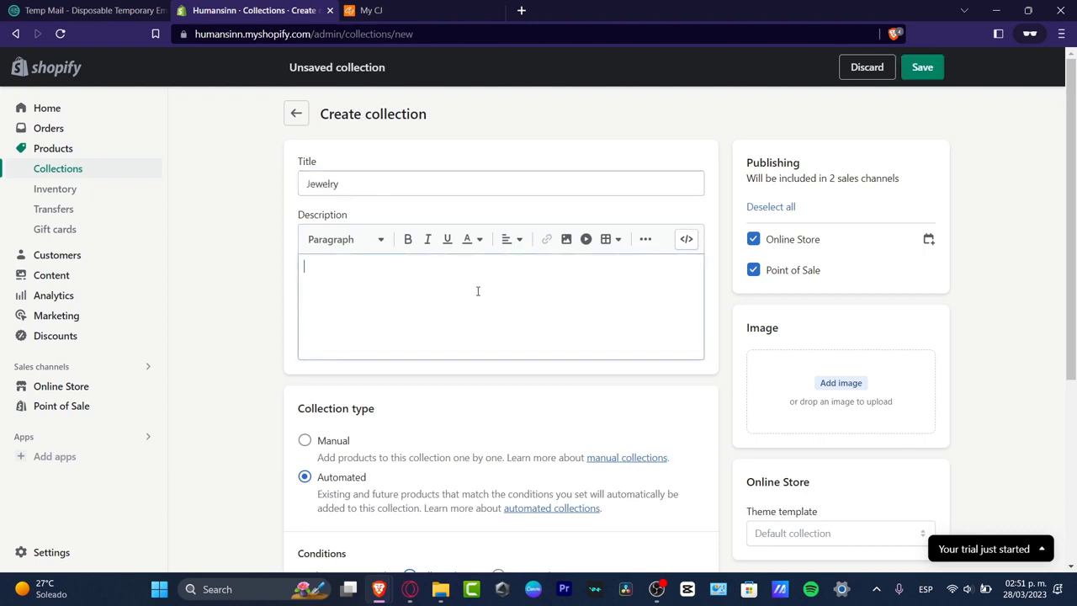
{"action": "type", "text": "this is an exmaple"}
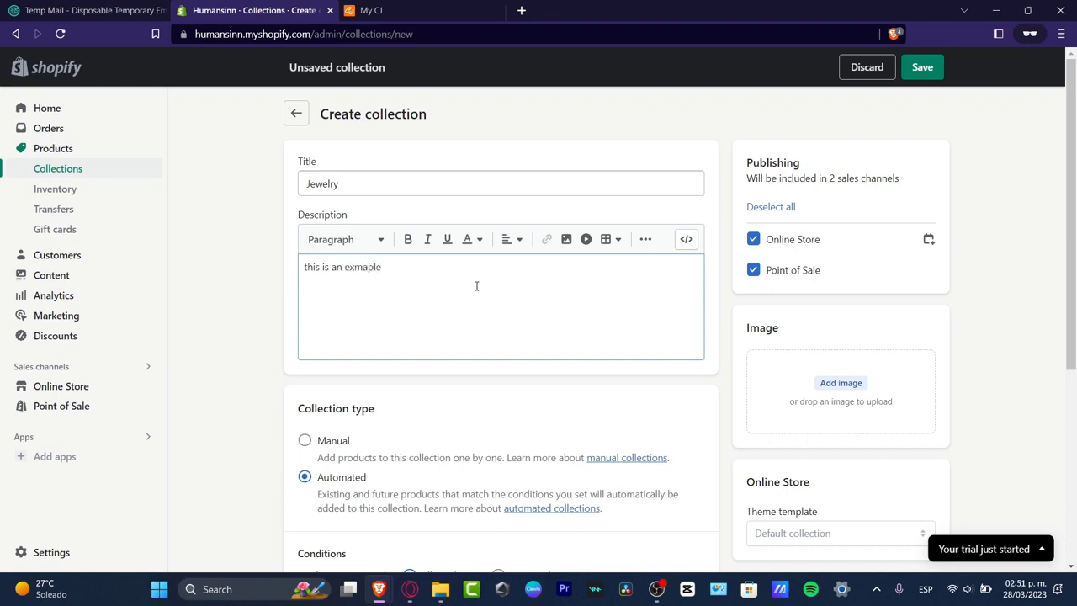
{"action": "left_click", "coordinate": [366, 267]}
{"action": "key", "text": "BackSpace"}
Set the Jewelry collection's type to Manual
{"action": "scroll", "coordinate": [482, 353], "scroll_direction": "down", "scroll_amount": 3}
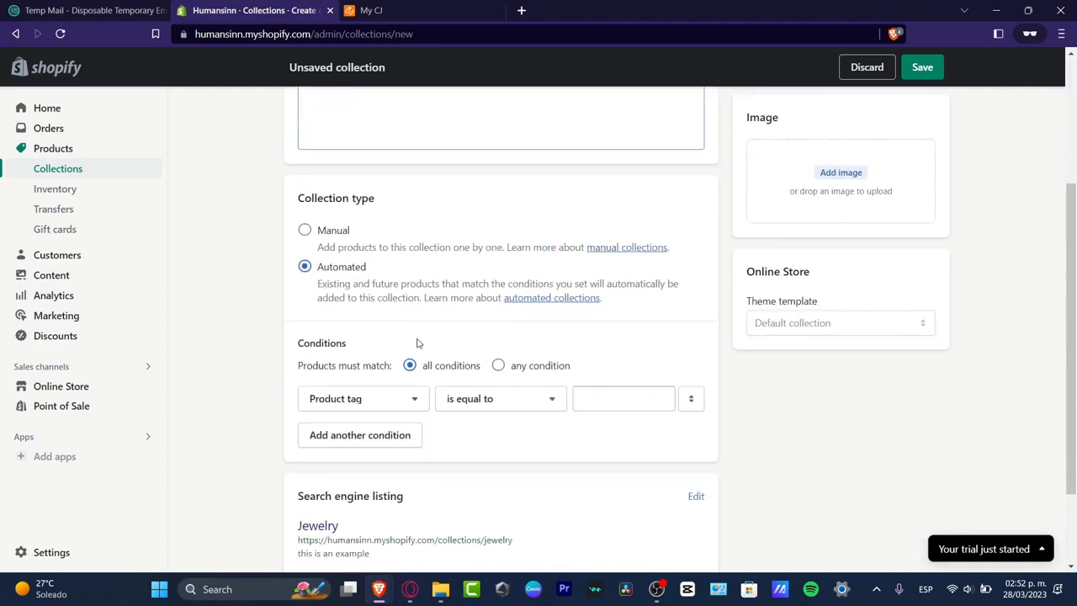
{"action": "left_click", "coordinate": [339, 237]}
{"action": "scroll", "coordinate": [726, 308], "scroll_direction": "up", "scroll_amount": 3}
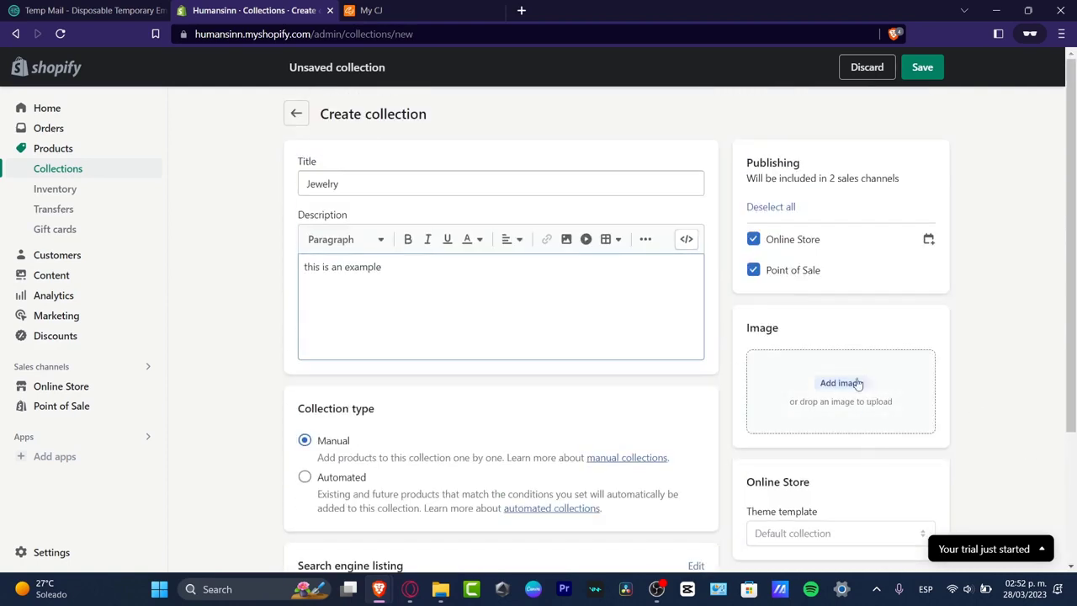
Switch to CJdropshipping and save a jewelry product's preview picture as a JPG in the Whitestar STD folder
{"action": "left_click", "coordinate": [371, 10]}
{"action": "mouse_move", "coordinate": [250, 299]}
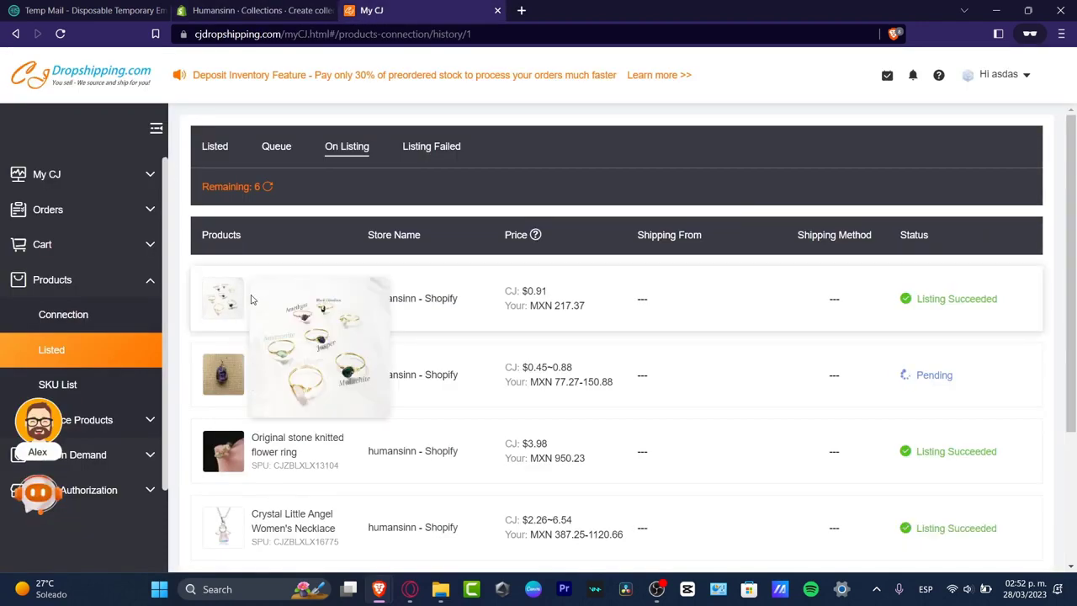
{"action": "mouse_move", "coordinate": [221, 383]}
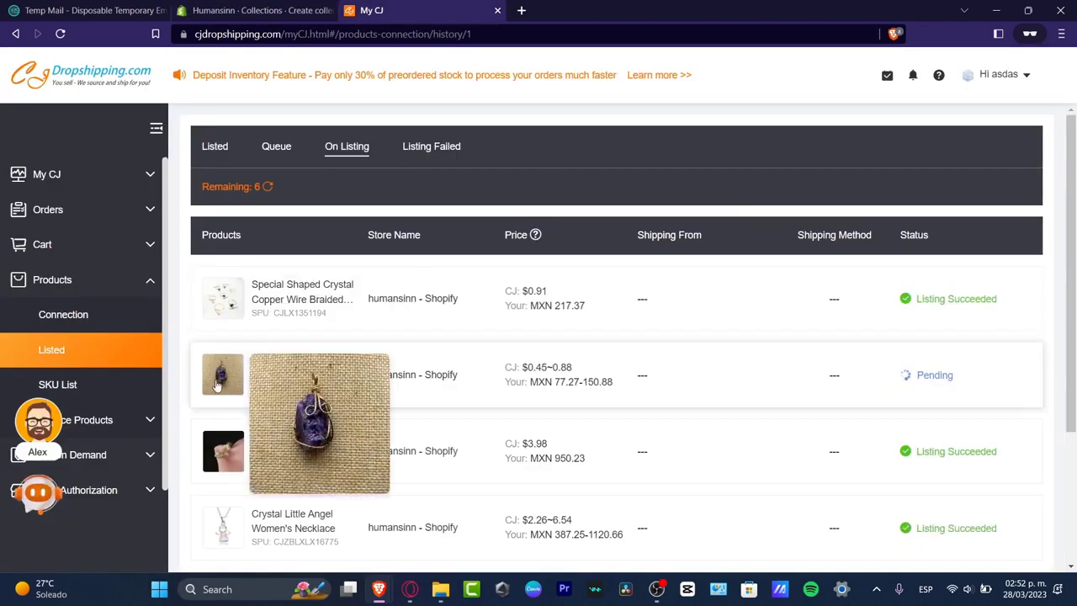
{"action": "right_click", "coordinate": [333, 411]}
{"action": "left_click", "coordinate": [427, 317]}
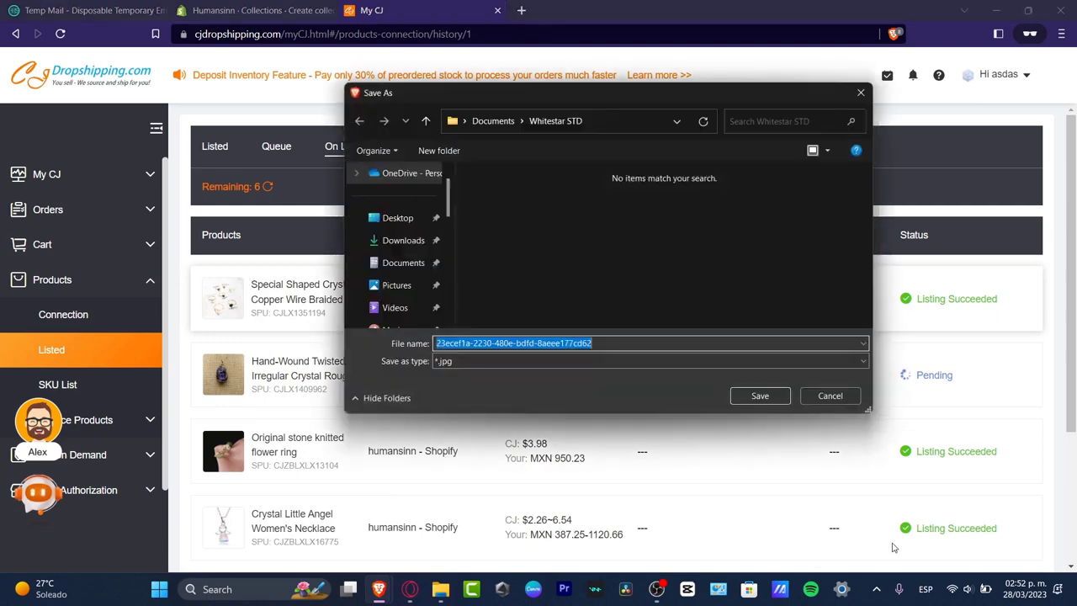
{"action": "left_click", "coordinate": [760, 400]}
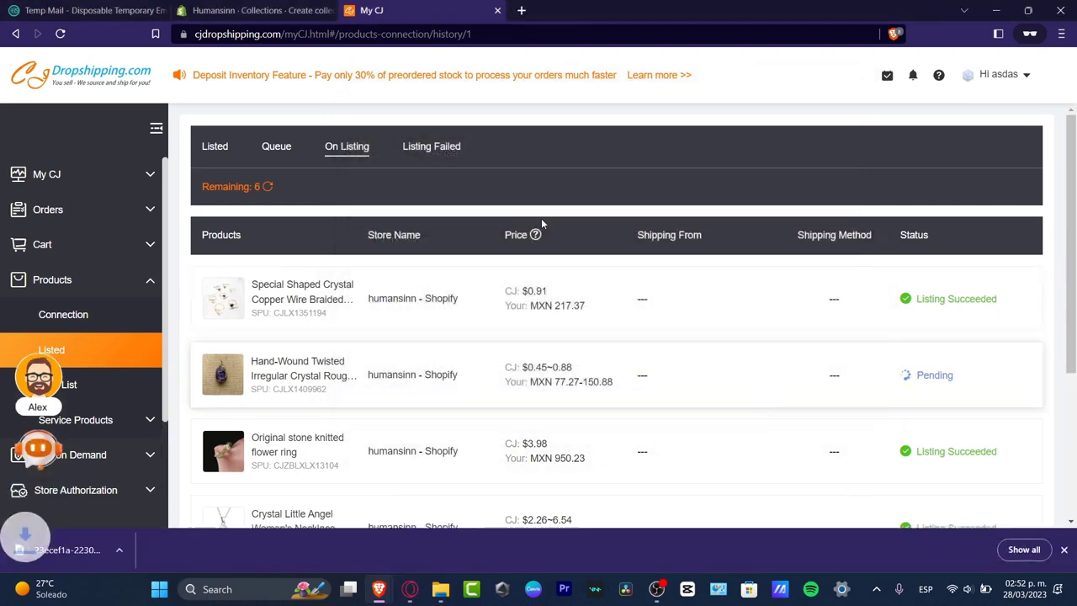
Return to the Shopify collection, try to add the downloaded picture as its image, and save the Jewelry collection
{"action": "key", "text": "ctrl+shift+Tab"}
{"action": "left_click_drag", "start_coordinate": [80, 550], "coordinate": [898, 411]}
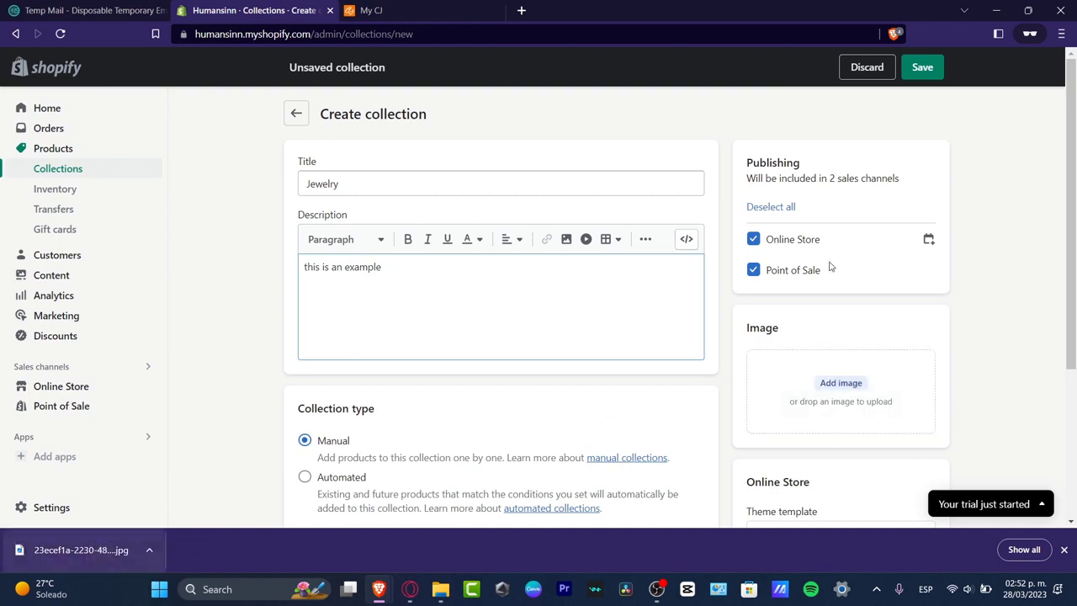
{"action": "scroll", "coordinate": [821, 320], "scroll_direction": "down", "scroll_amount": 3}
{"action": "scroll", "coordinate": [842, 315], "scroll_direction": "up", "scroll_amount": 3}
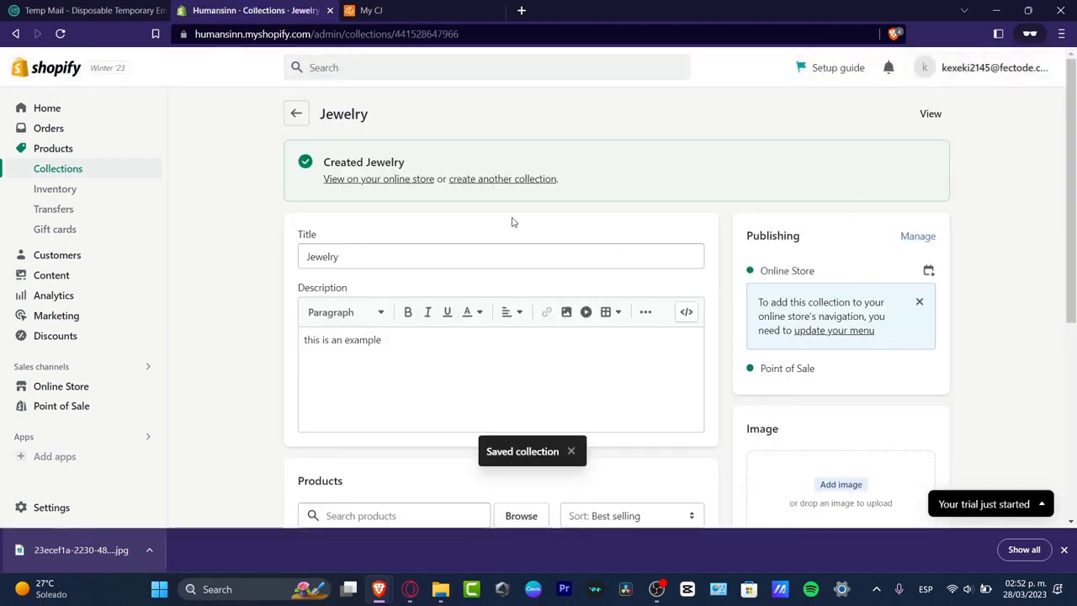
Select all the products in the store's Products list and open them for bulk editing
{"action": "left_click", "coordinate": [89, 149]}
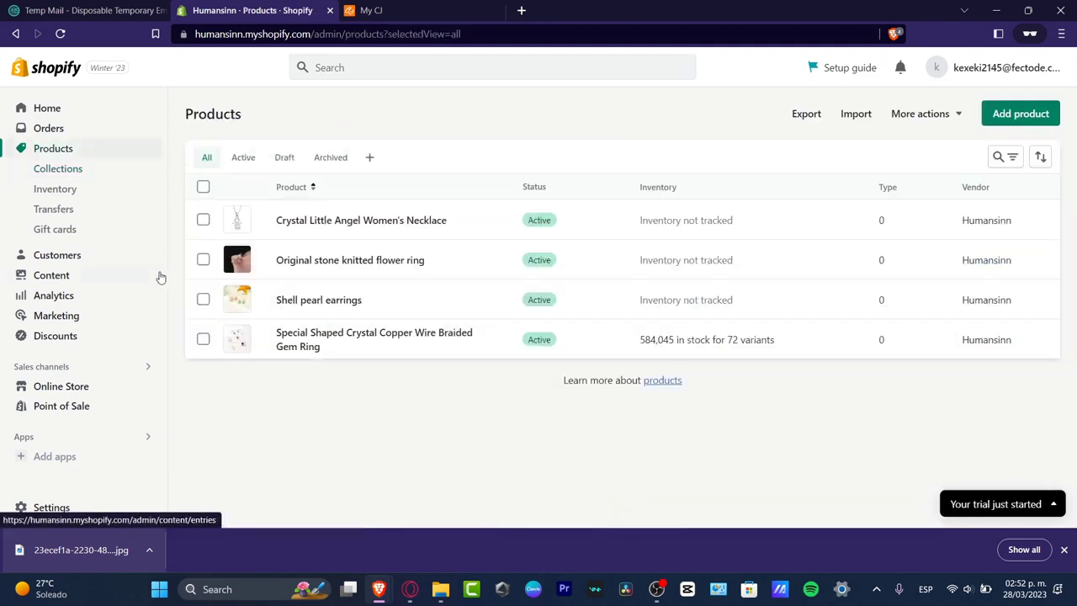
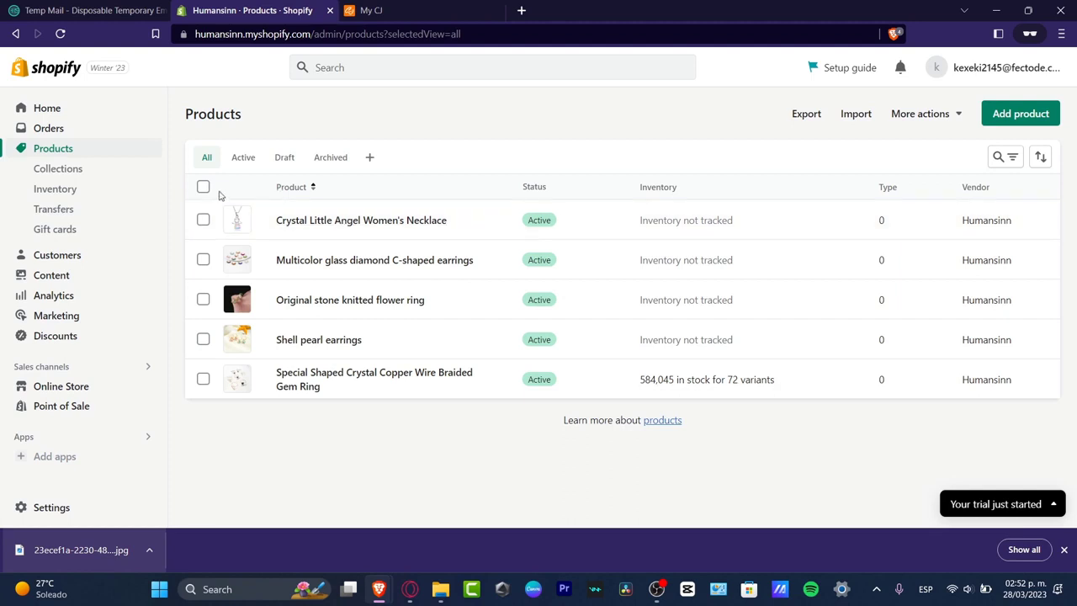
{"action": "left_click", "coordinate": [203, 187]}
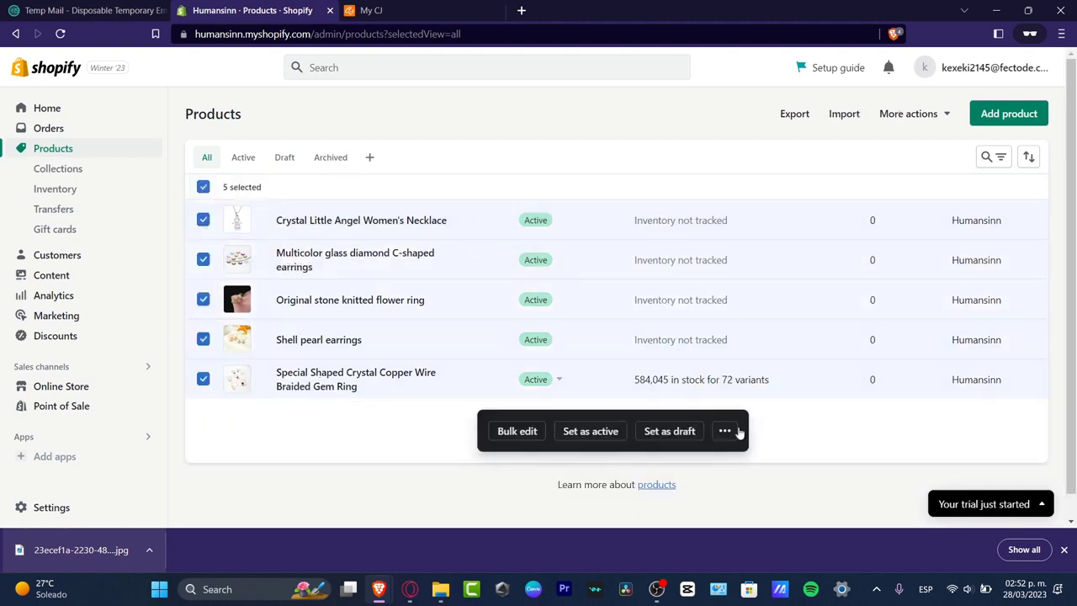
{"action": "left_click", "coordinate": [517, 439]}
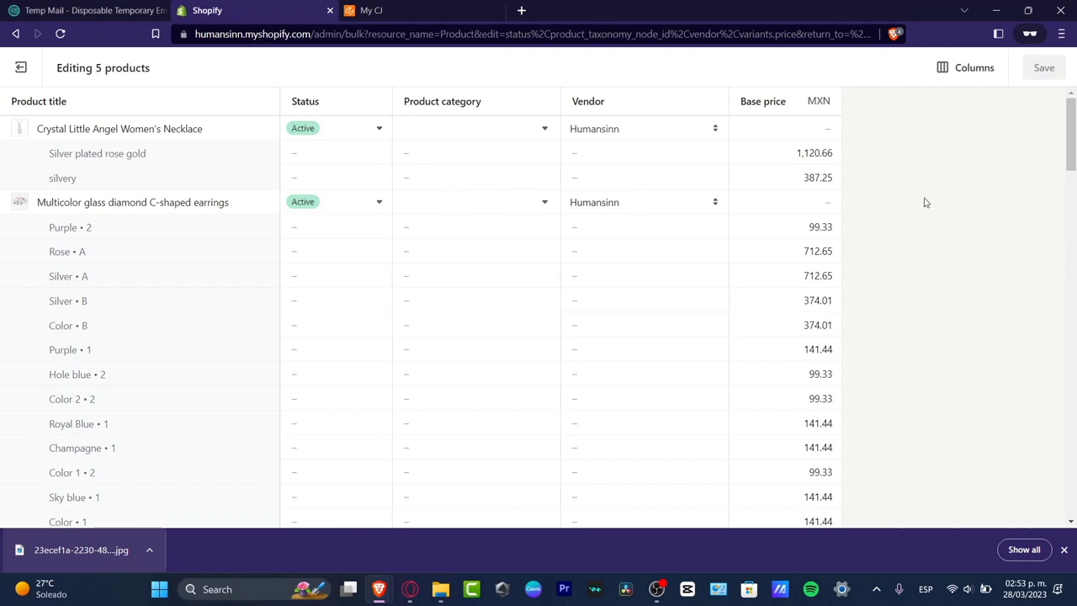
Examine the necklace's product category and status fields, and look through the product variants in the bulk editor
{"action": "left_click", "coordinate": [472, 126]}
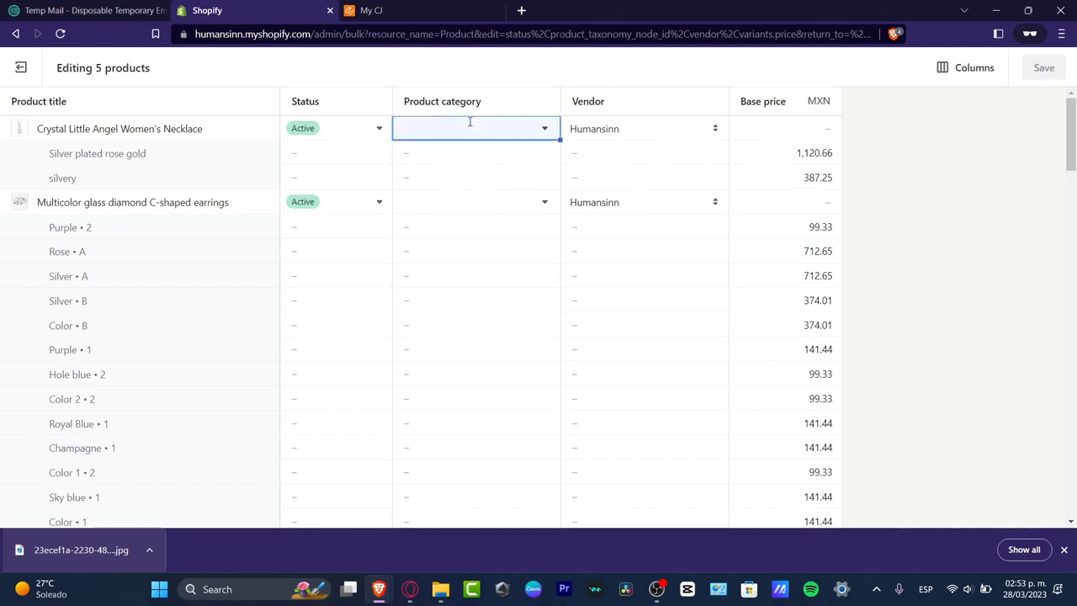
{"action": "left_click", "coordinate": [542, 129]}
{"action": "left_click", "coordinate": [543, 129]}
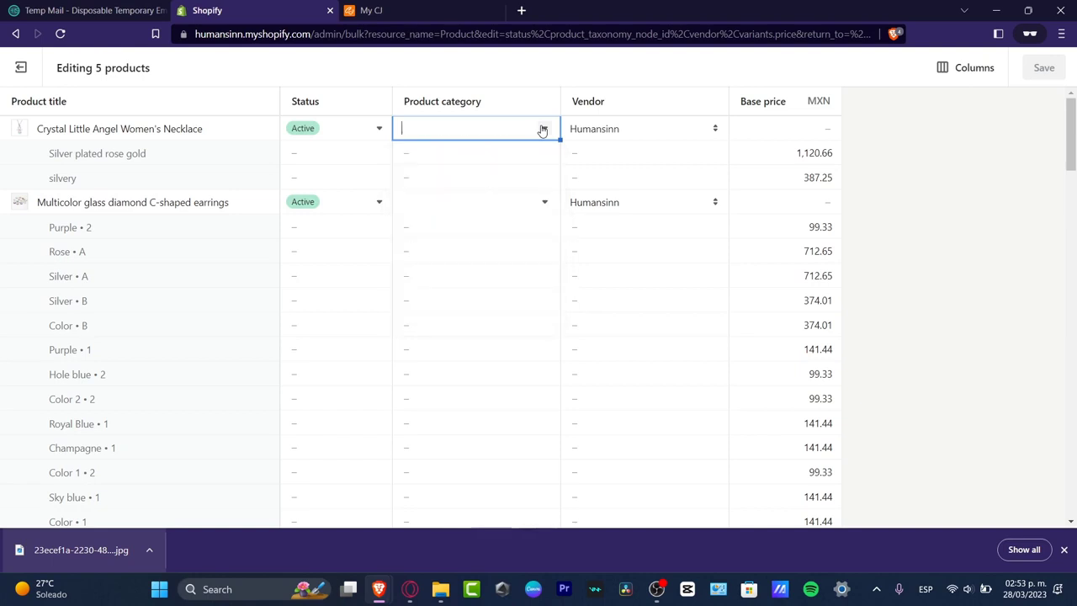
{"action": "left_click", "coordinate": [371, 129]}
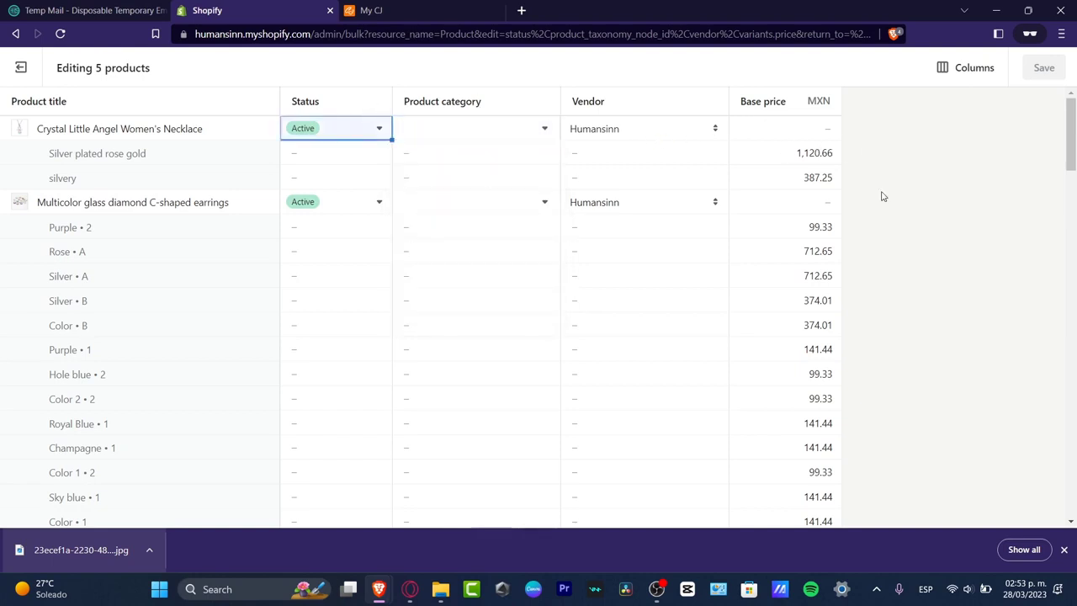
{"action": "scroll", "coordinate": [882, 196], "scroll_direction": "down", "scroll_amount": 20}
{"action": "scroll", "coordinate": [883, 193], "scroll_direction": "up", "scroll_amount": 20}
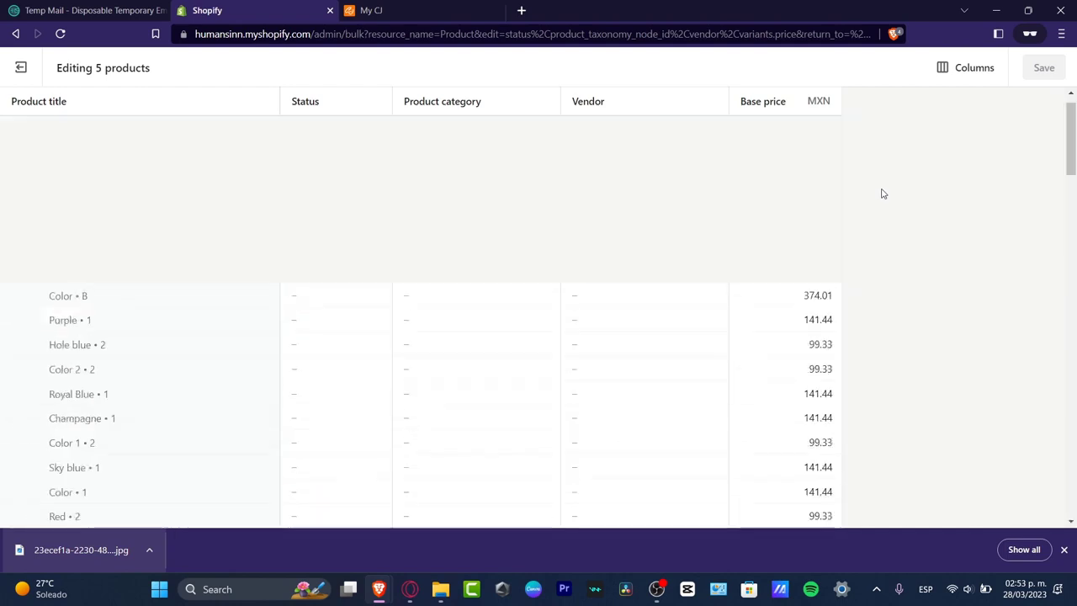
Show the Tags, Product type and Online Store columns in the bulk editor, look across them, and leave the editor
{"action": "left_click", "coordinate": [984, 72]}
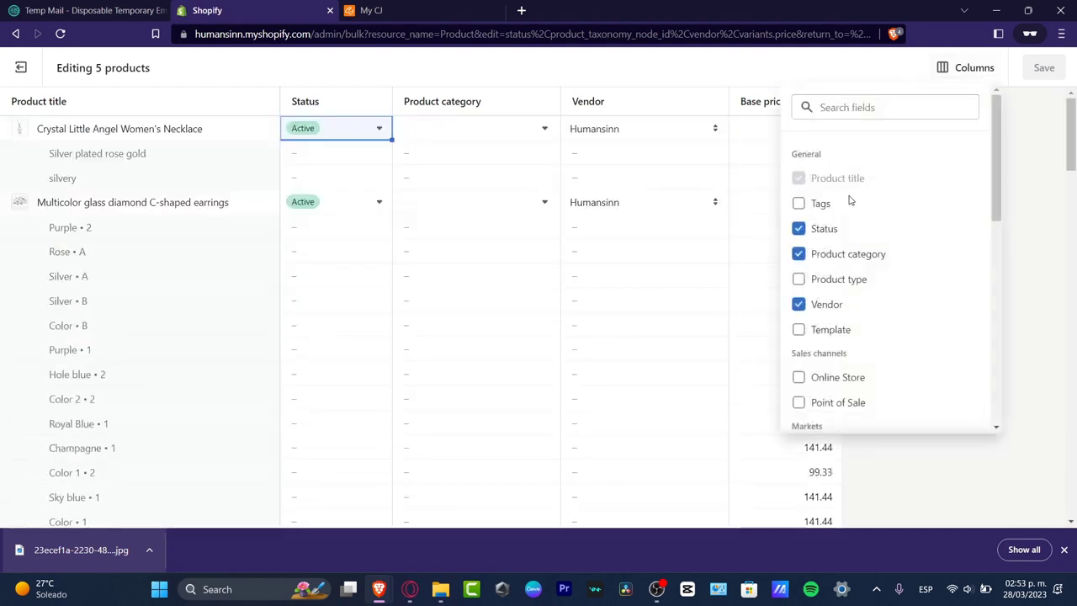
{"action": "left_click", "coordinate": [819, 203]}
{"action": "left_click", "coordinate": [846, 279]}
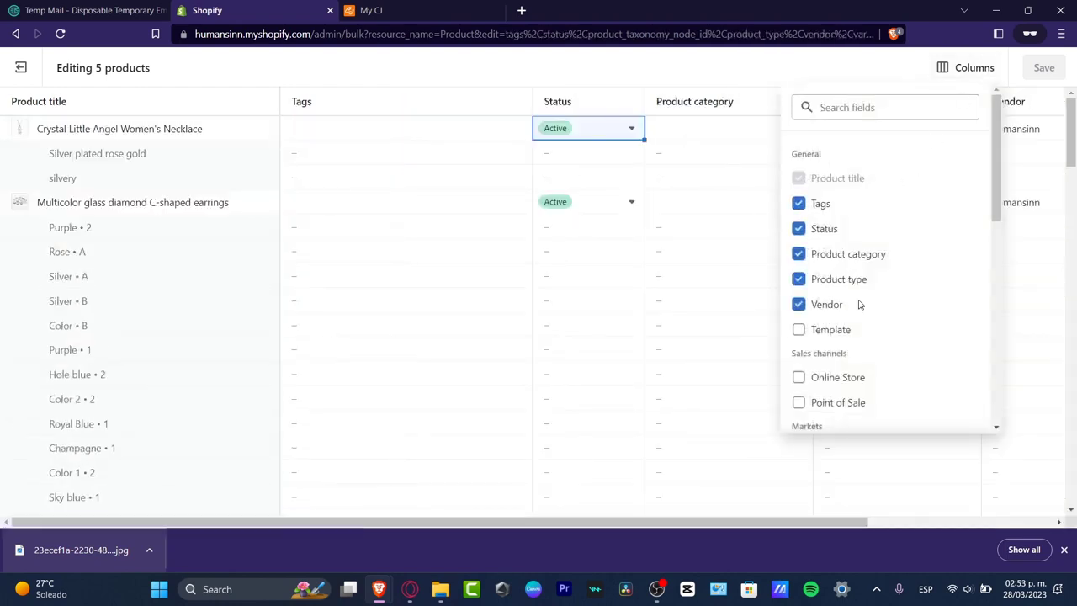
{"action": "scroll", "coordinate": [859, 305], "scroll_direction": "down", "scroll_amount": 3}
{"action": "left_click_drag", "start_coordinate": [1006, 217], "coordinate": [988, 170]}
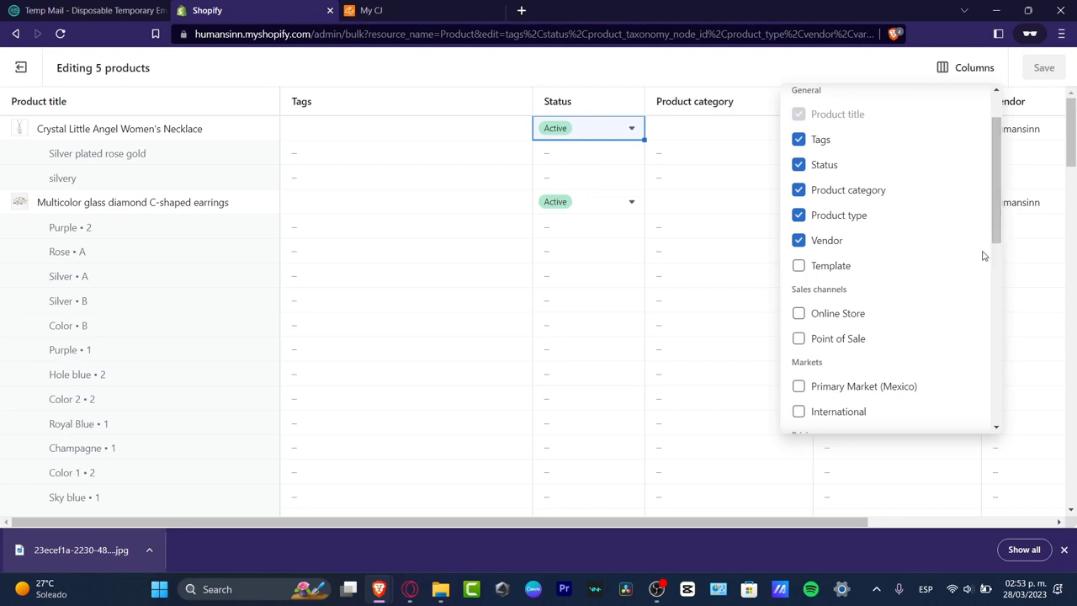
{"action": "left_click", "coordinate": [797, 313]}
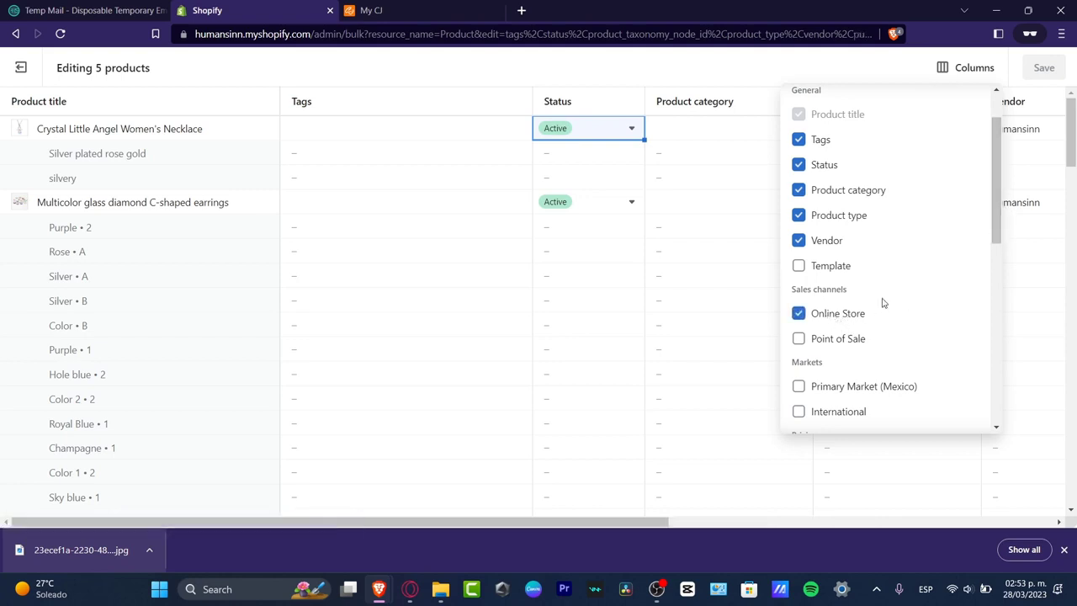
{"action": "left_click_drag", "start_coordinate": [996, 223], "coordinate": [996, 195]}
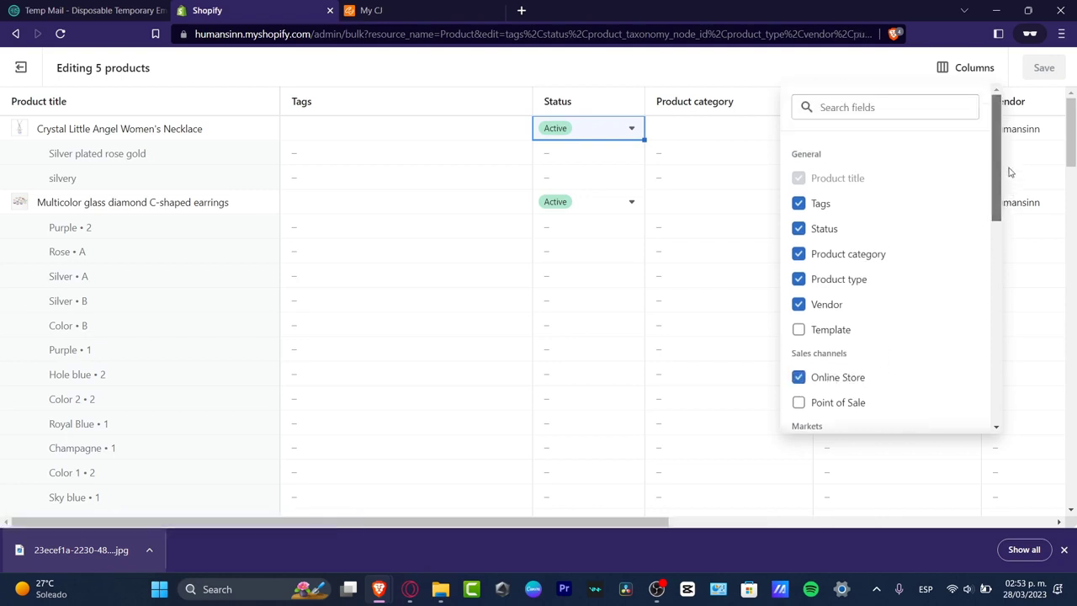
{"action": "left_click", "coordinate": [874, 68]}
{"action": "left_click_drag", "start_coordinate": [290, 522], "coordinate": [732, 505]}
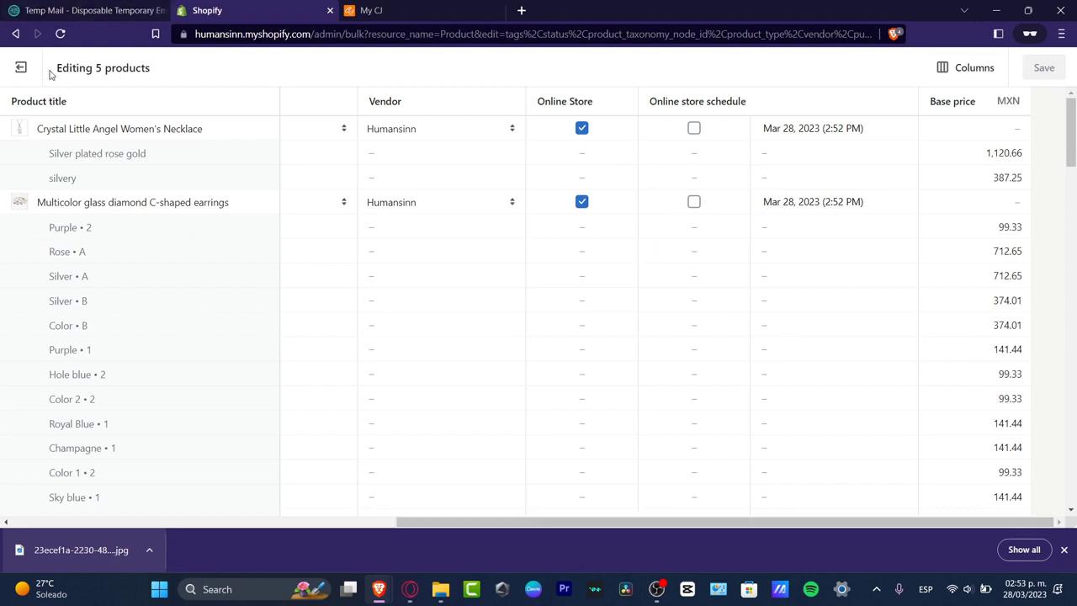
{"action": "left_click", "coordinate": [21, 68]}
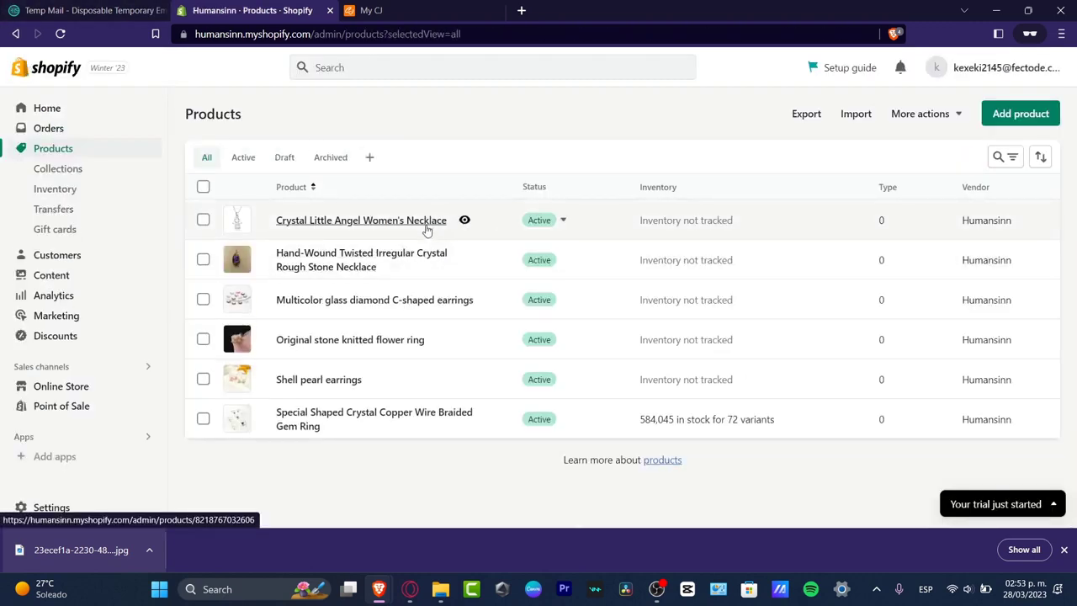
Open the Jewelry collection and check the sort options for its products
{"action": "left_click", "coordinate": [554, 233]}
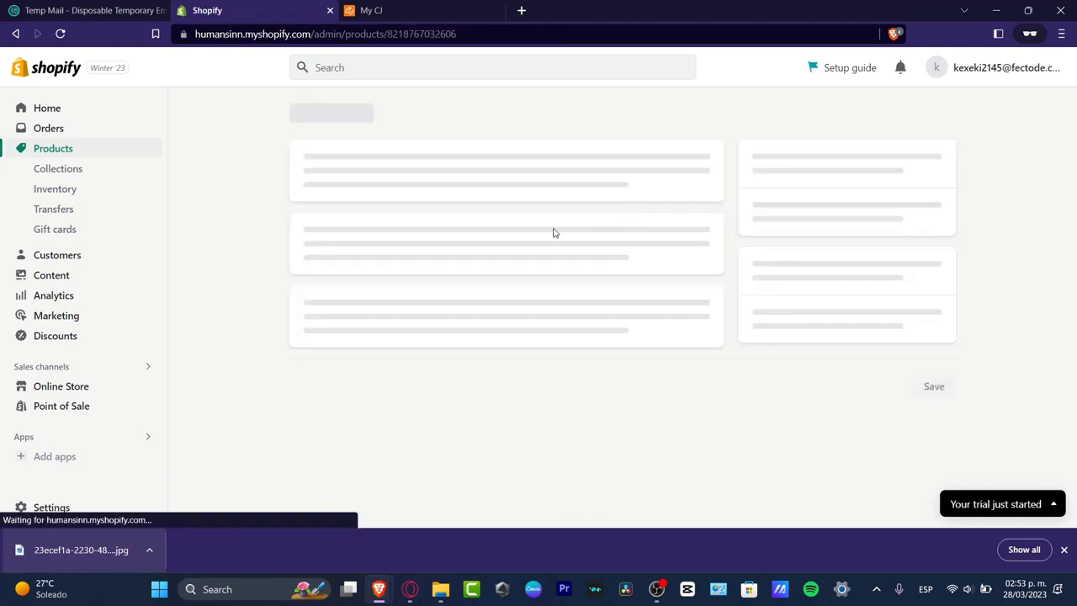
{"action": "left_click", "coordinate": [74, 170]}
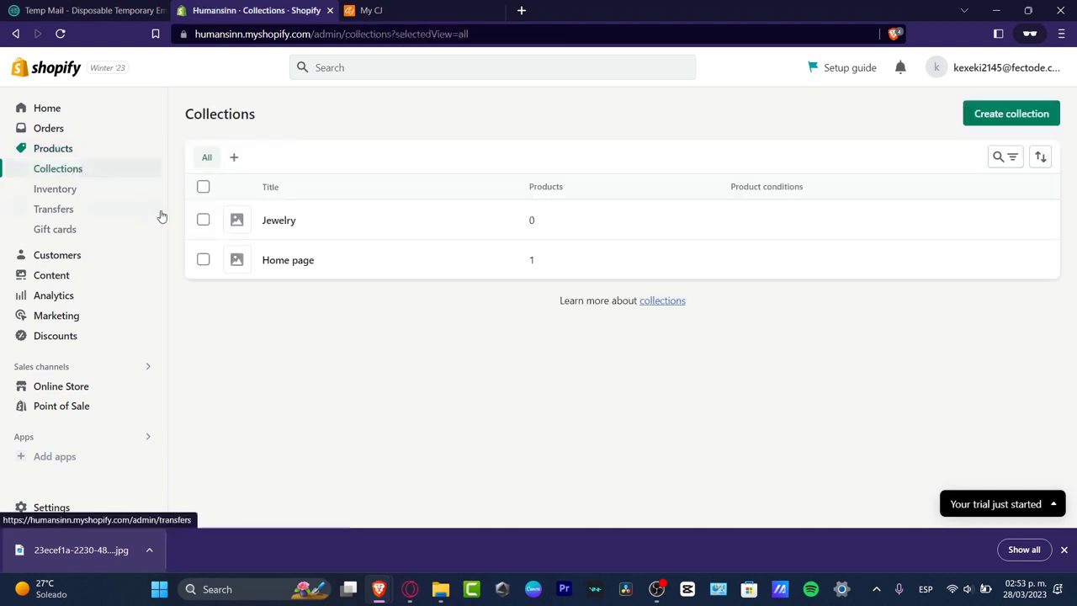
{"action": "left_click", "coordinate": [305, 224]}
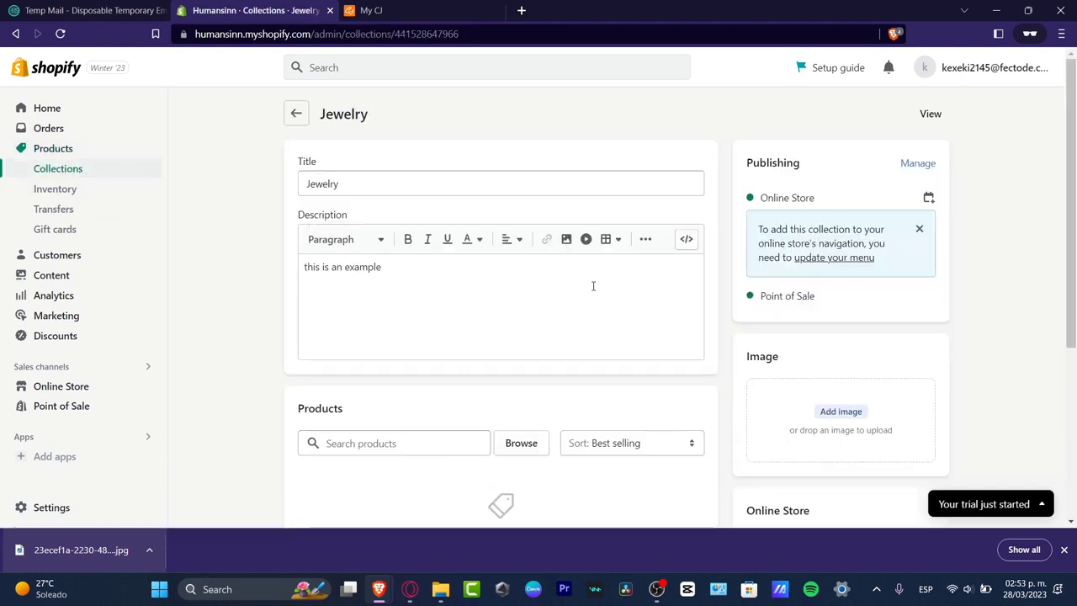
{"action": "scroll", "coordinate": [594, 286], "scroll_direction": "down", "scroll_amount": 3}
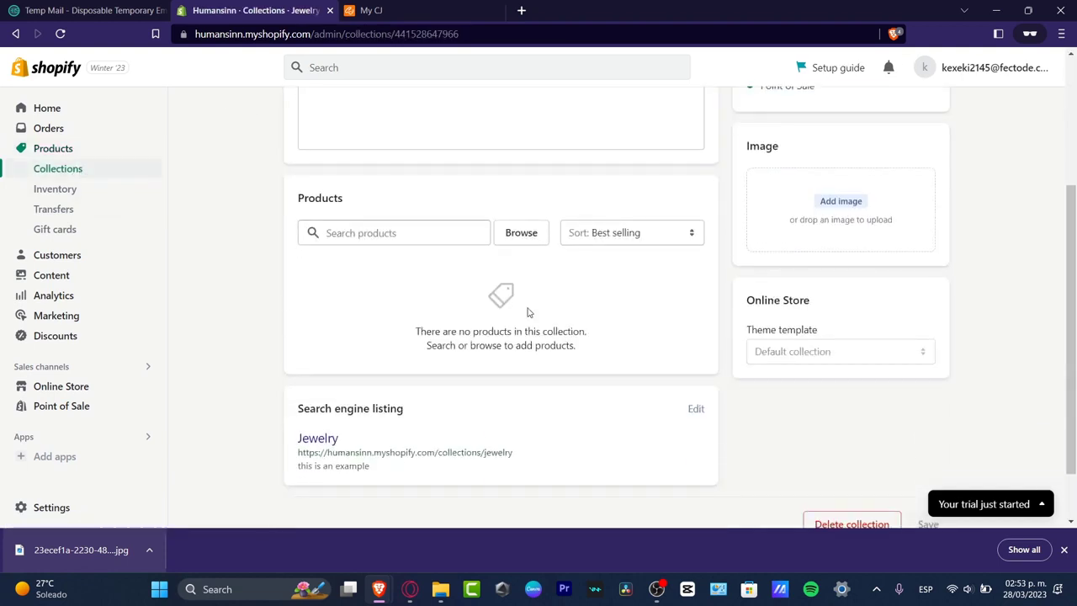
{"action": "left_click", "coordinate": [627, 240]}
{"action": "left_click", "coordinate": [629, 243]}
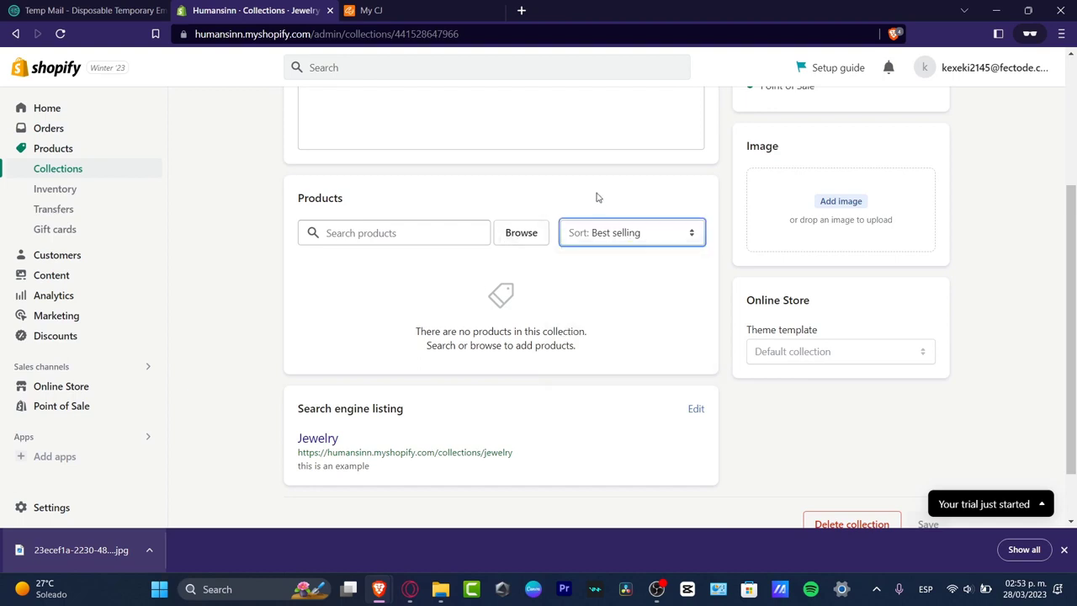
Add all six listed necklaces, earrings and rings to the Jewelry collection
{"action": "left_click", "coordinate": [542, 235]}
{"action": "left_click", "coordinate": [334, 190]}
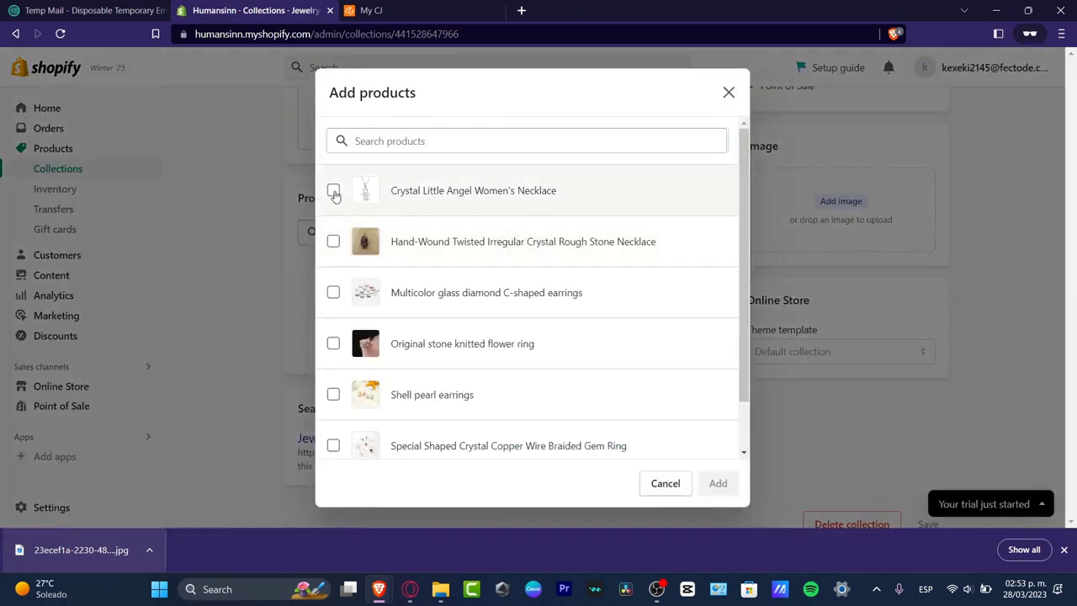
{"action": "left_click", "coordinate": [334, 242]}
{"action": "left_click", "coordinate": [334, 292]}
{"action": "left_click", "coordinate": [333, 343]}
{"action": "scroll", "coordinate": [335, 354], "scroll_direction": "down", "scroll_amount": 1}
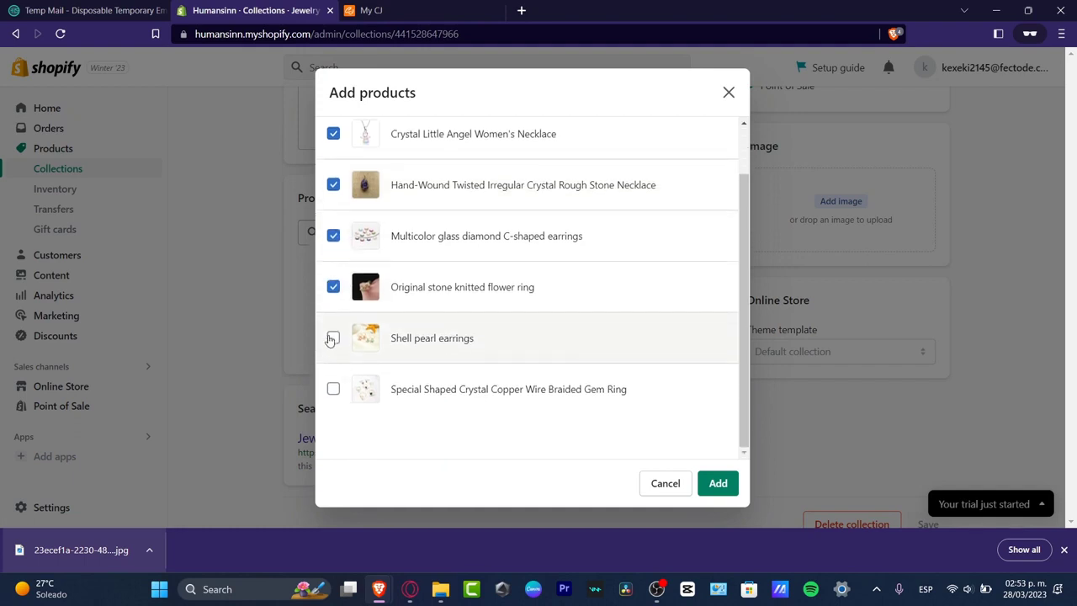
{"action": "left_click", "coordinate": [333, 337]}
{"action": "left_click", "coordinate": [334, 389]}
{"action": "left_click", "coordinate": [718, 484]}
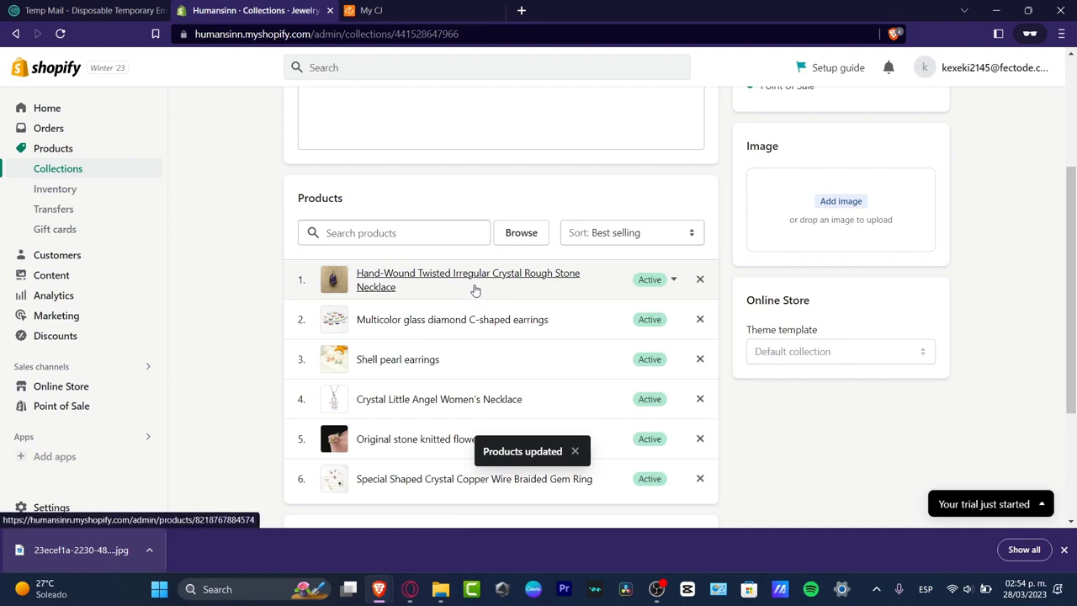
Append "das" to the Jewelry collection's description, save the collection and return to the Collections list
{"action": "scroll", "coordinate": [475, 291], "scroll_direction": "up", "scroll_amount": 3}
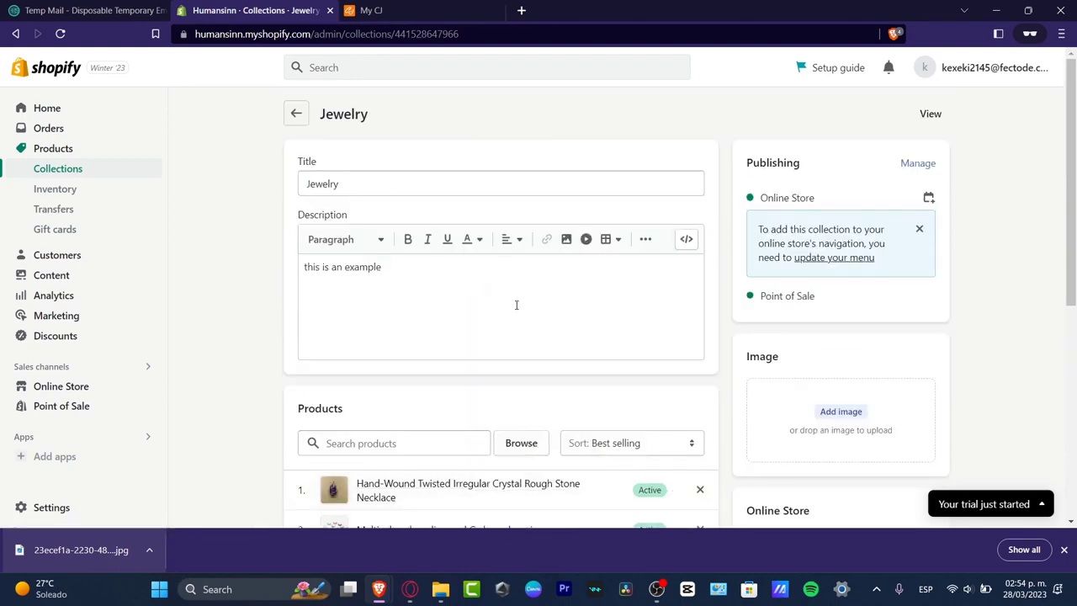
{"action": "scroll", "coordinate": [518, 353], "scroll_direction": "down", "scroll_amount": 5}
{"action": "scroll", "coordinate": [519, 390], "scroll_direction": "up", "scroll_amount": 5}
{"action": "scroll", "coordinate": [956, 410], "scroll_direction": "down", "scroll_amount": 2}
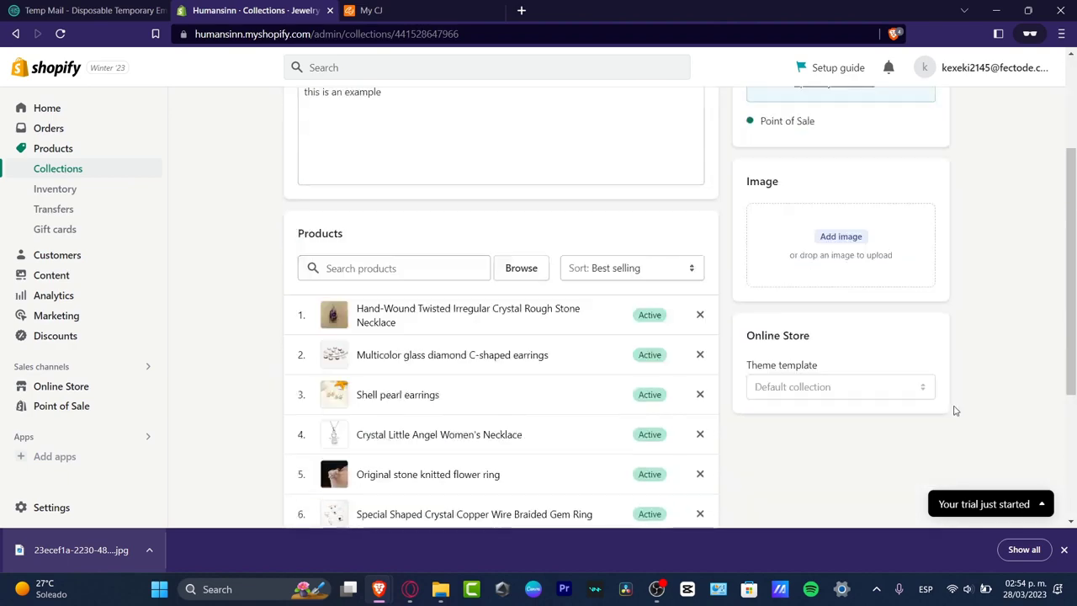
{"action": "scroll", "coordinate": [1015, 243], "scroll_direction": "up", "scroll_amount": 2}
{"action": "scroll", "coordinate": [1012, 294], "scroll_direction": "down", "scroll_amount": 2}
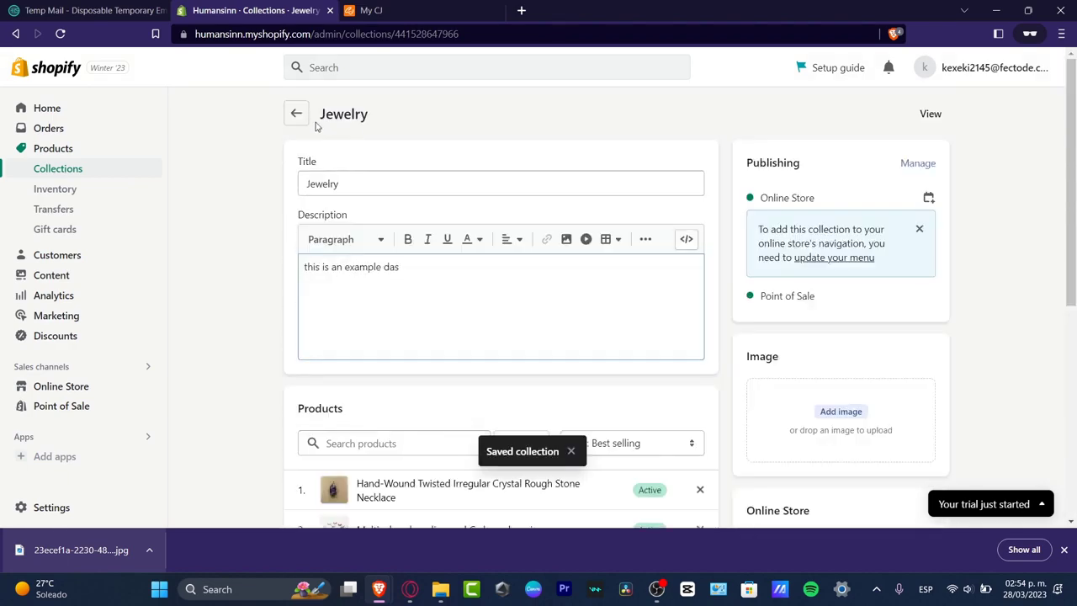
{"action": "left_click", "coordinate": [303, 119]}
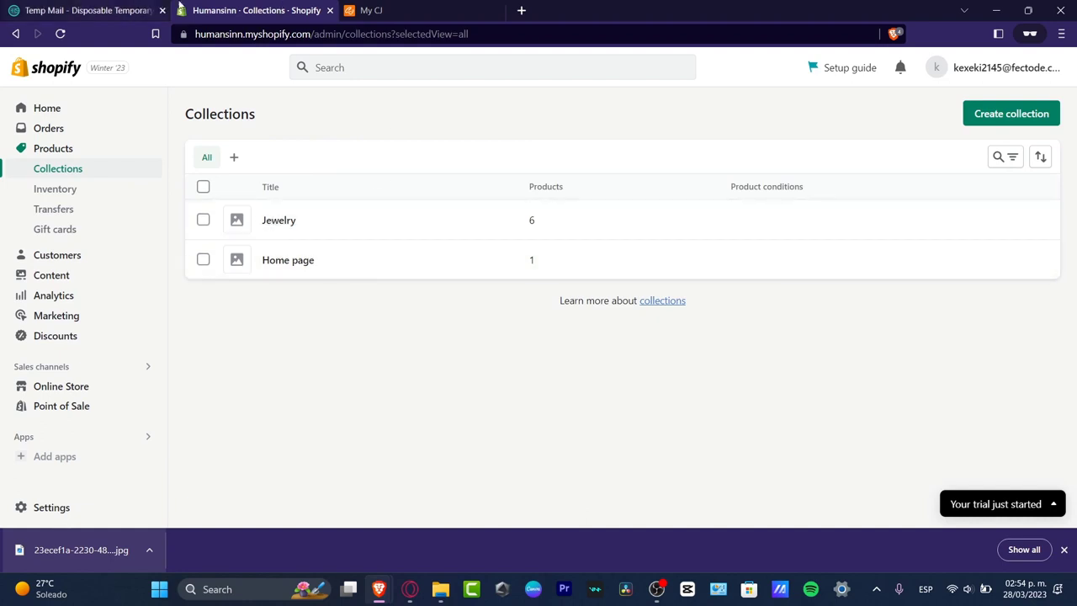
Switch to CJdropshipping, open its home page and dismiss the assistant's welcome dialog
{"action": "left_click", "coordinate": [370, 10]}
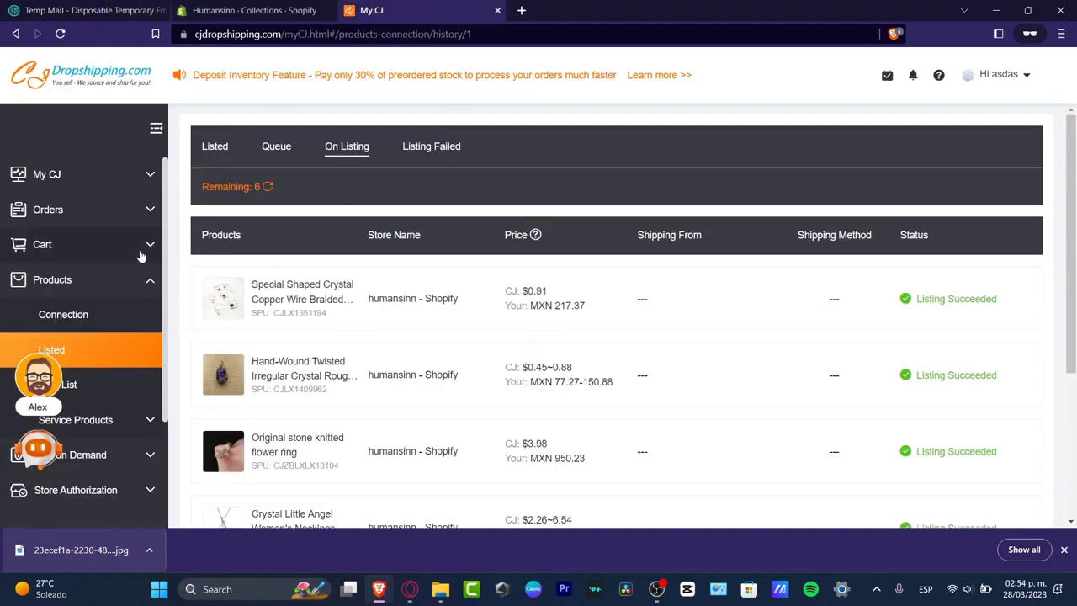
{"action": "left_click", "coordinate": [83, 177]}
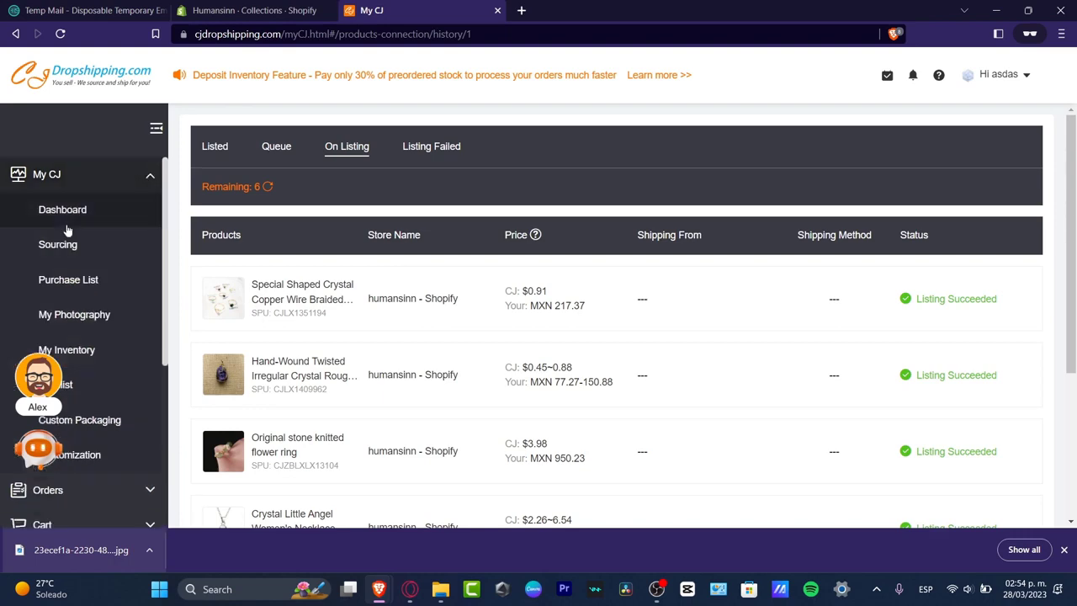
{"action": "left_click", "coordinate": [111, 84]}
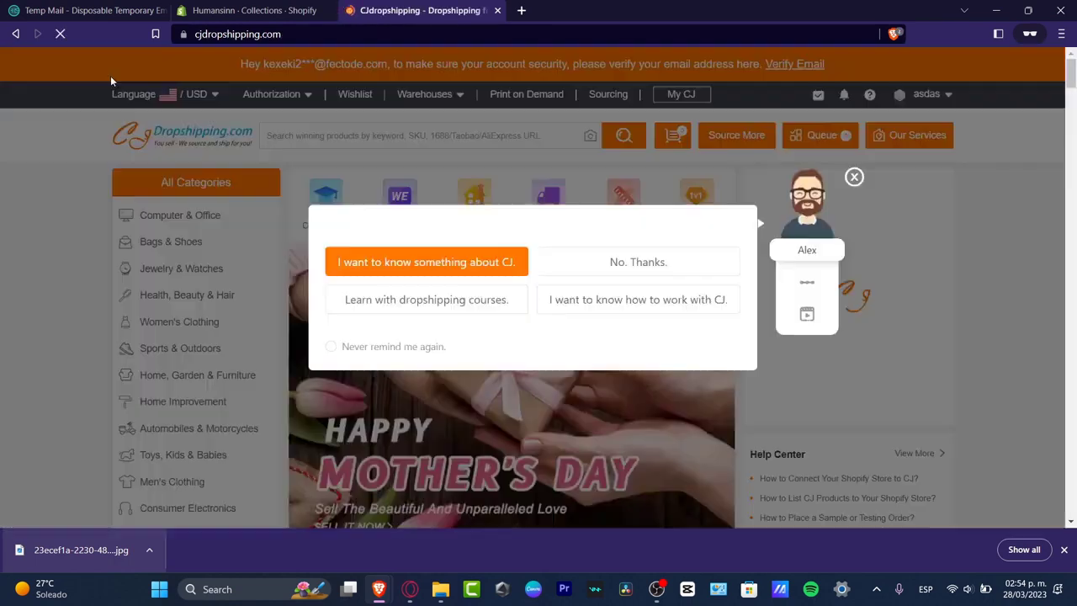
{"action": "left_click", "coordinate": [854, 170]}
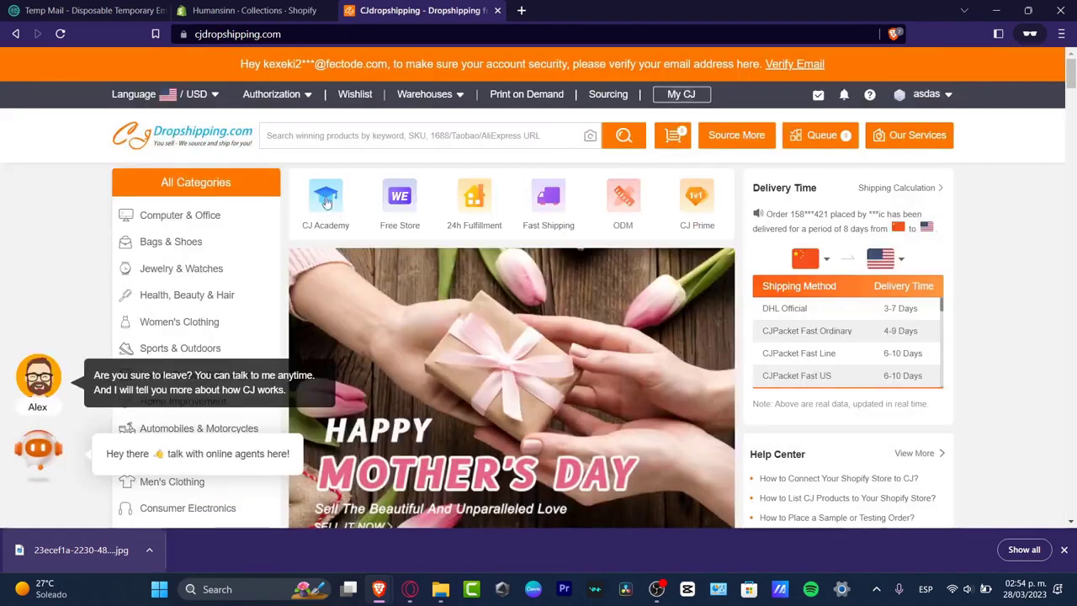
Switch back to the Shopify store and create a new collection titled Women Watches
{"action": "key", "text": "ctrl+shift+Tab"}
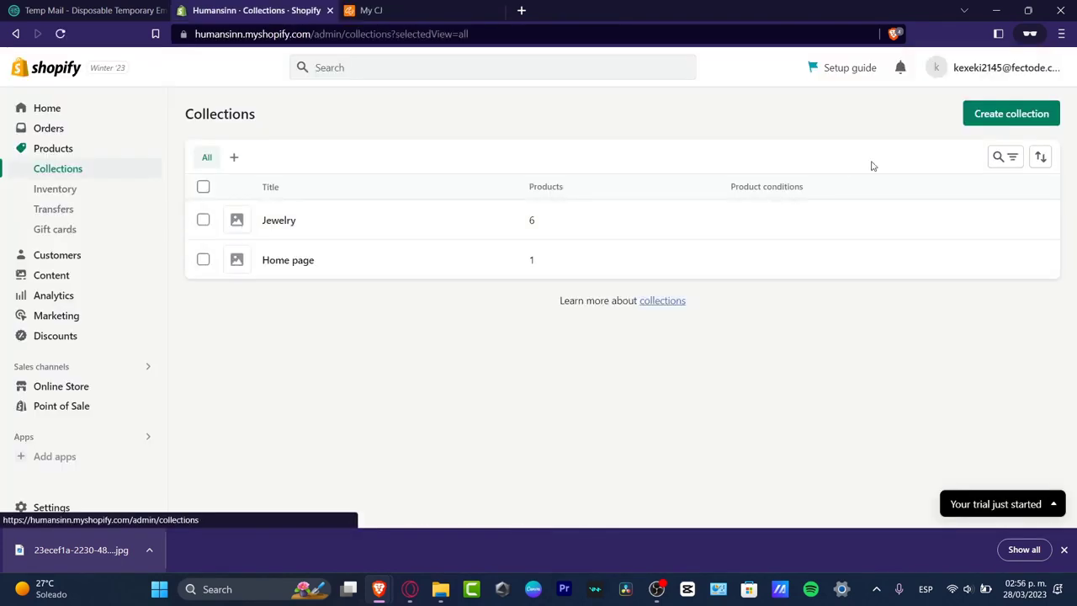
{"action": "left_click", "coordinate": [1010, 114]}
{"action": "left_click", "coordinate": [414, 180]}
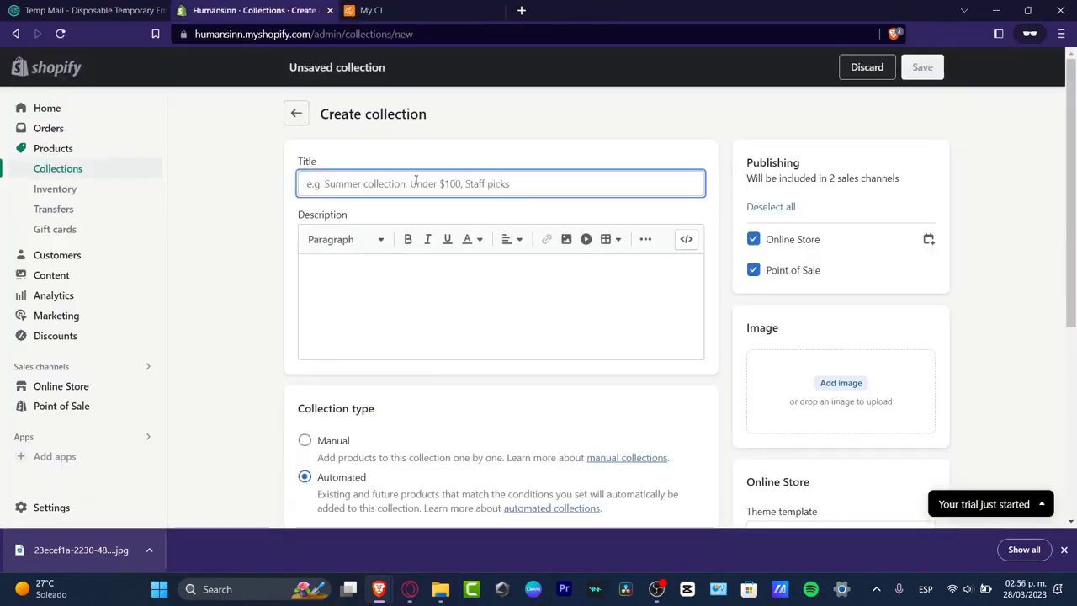
{"action": "type", "text": "W"}
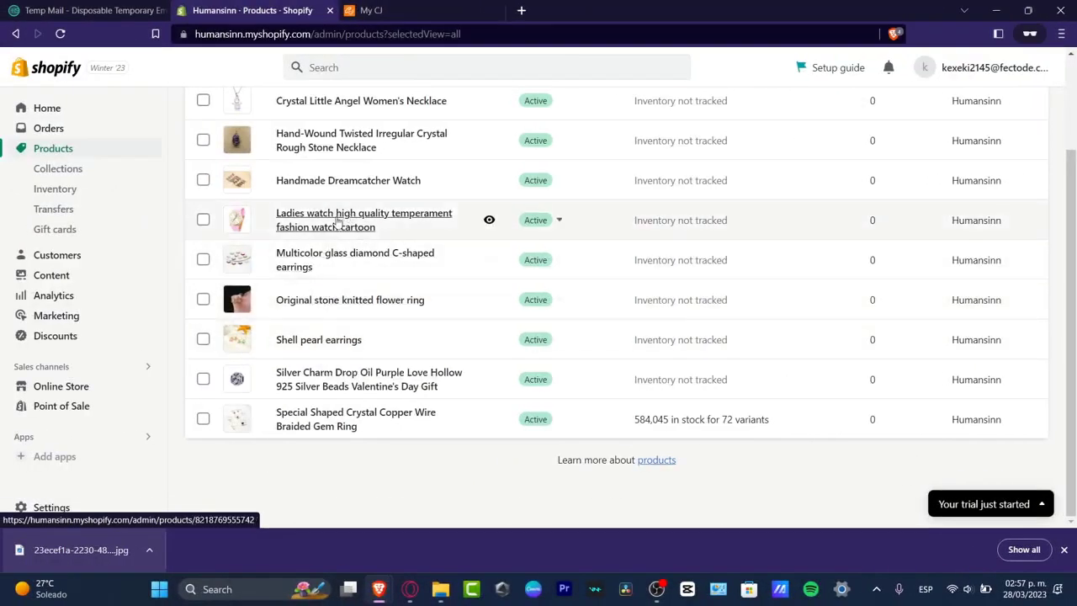
Check the listing status of the watches in CJdropshipping and return to the store's Collections list
{"action": "left_click", "coordinate": [421, 10]}
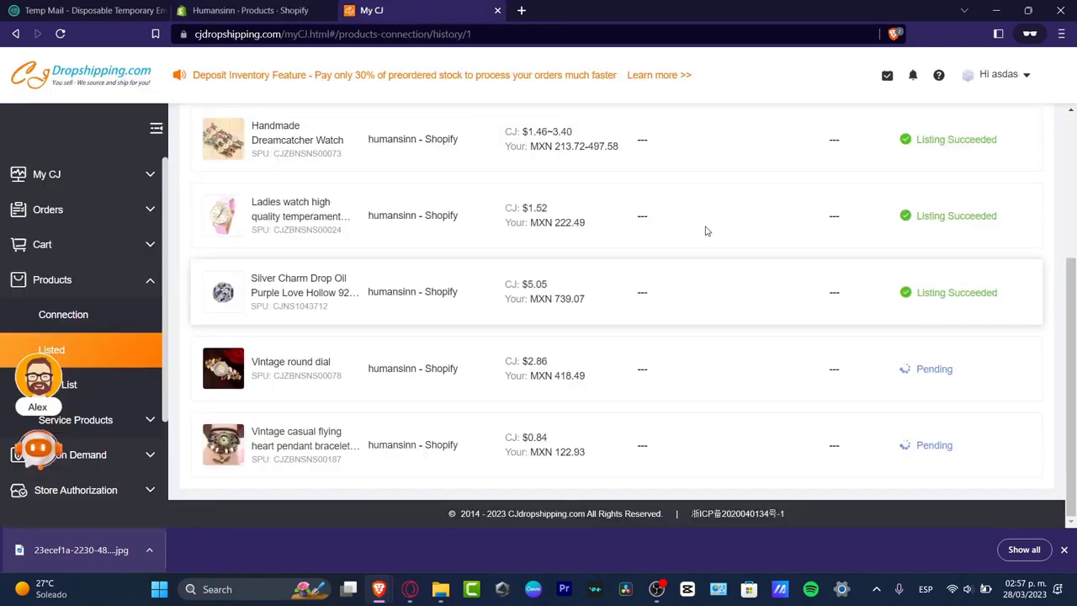
{"action": "left_click", "coordinate": [250, 10]}
{"action": "left_click", "coordinate": [97, 168]}
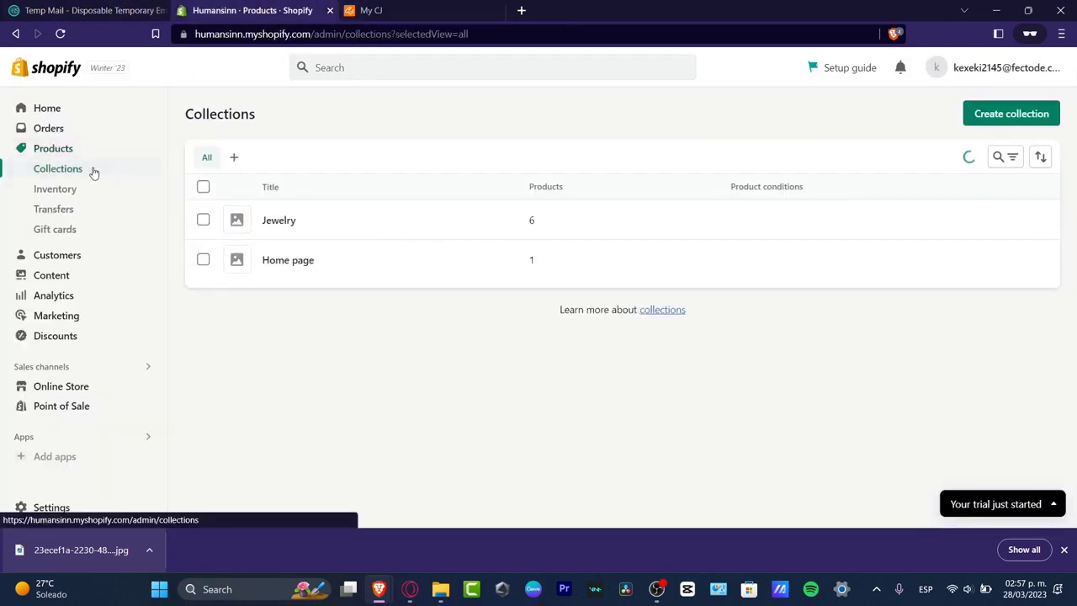
Add the Ladies watch and the Handmade Dreamcatcher Watch to the Women Watches collection, and return to the Collections list
{"action": "left_click", "coordinate": [332, 226]}
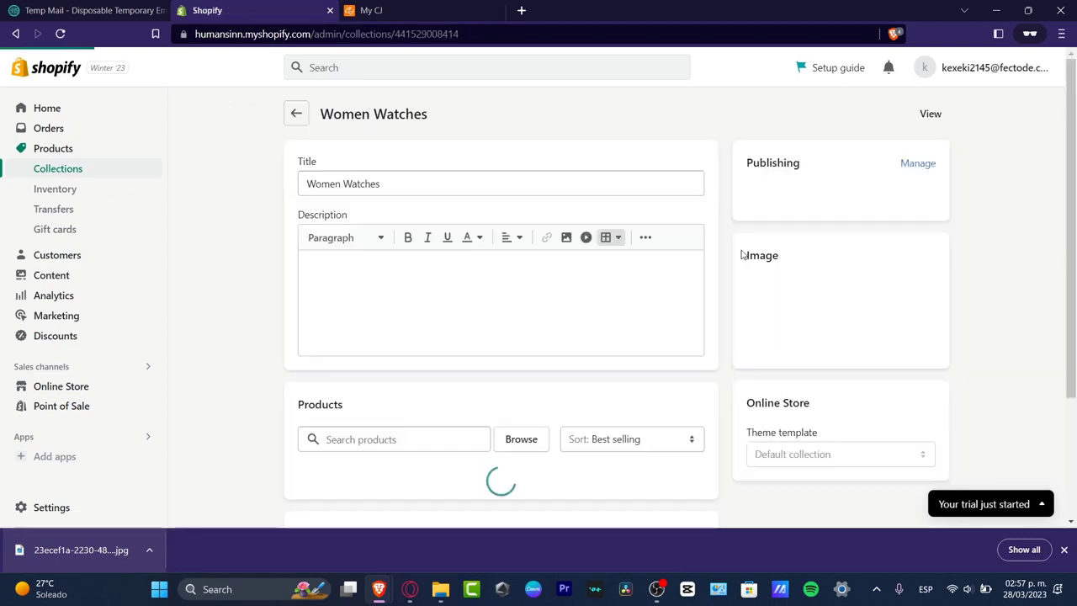
{"action": "scroll", "coordinate": [766, 271], "scroll_direction": "down", "scroll_amount": 3}
{"action": "left_click", "coordinate": [620, 232]}
{"action": "left_click", "coordinate": [539, 232]}
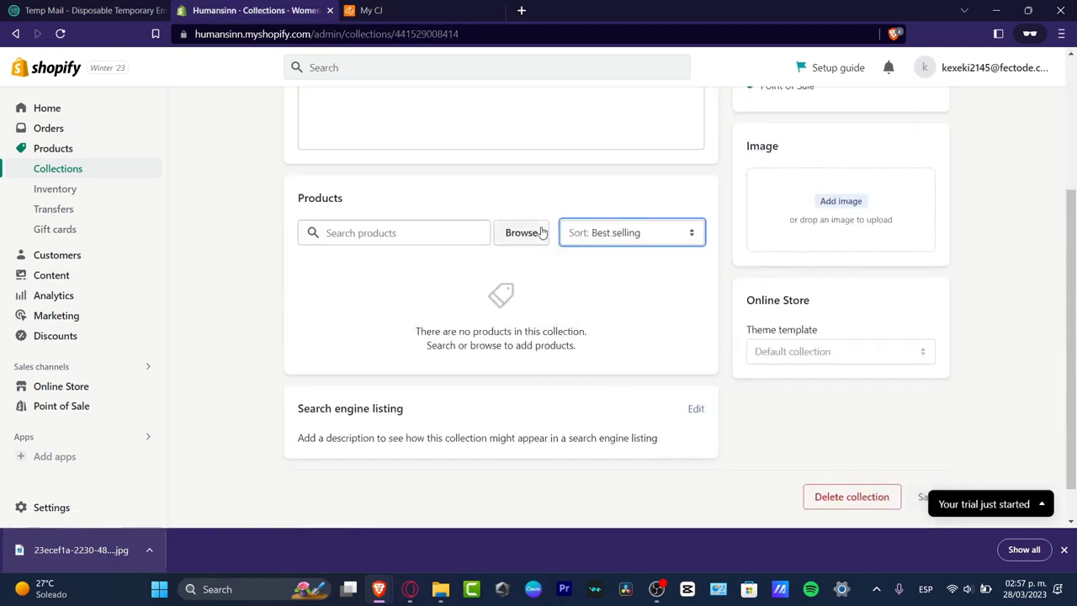
{"action": "left_click", "coordinate": [540, 233]}
{"action": "scroll", "coordinate": [547, 269], "scroll_direction": "down", "scroll_amount": 2}
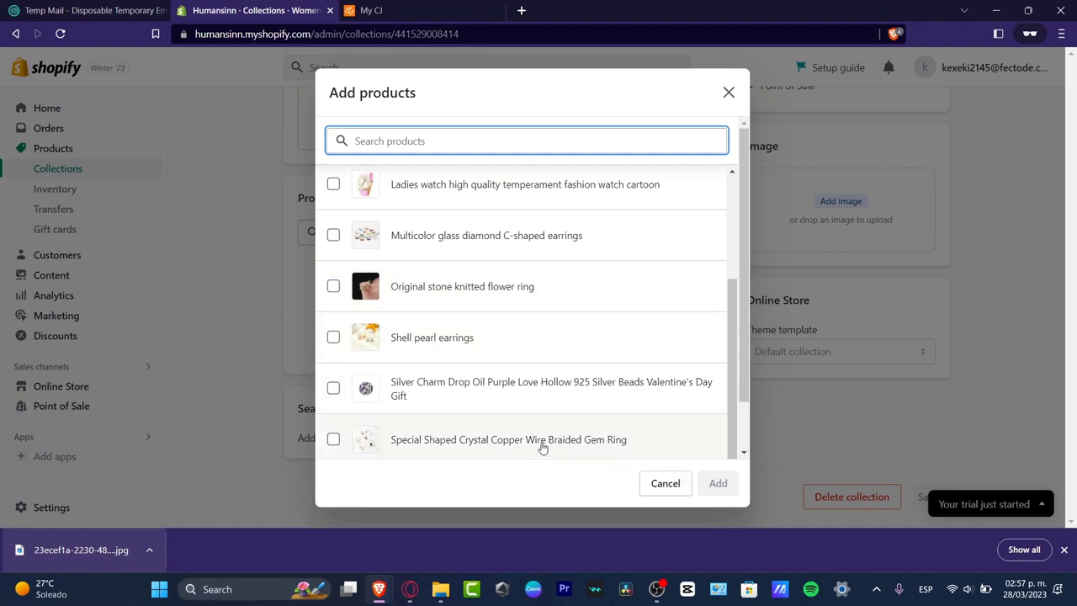
{"action": "scroll", "coordinate": [535, 395], "scroll_direction": "up", "scroll_amount": 2}
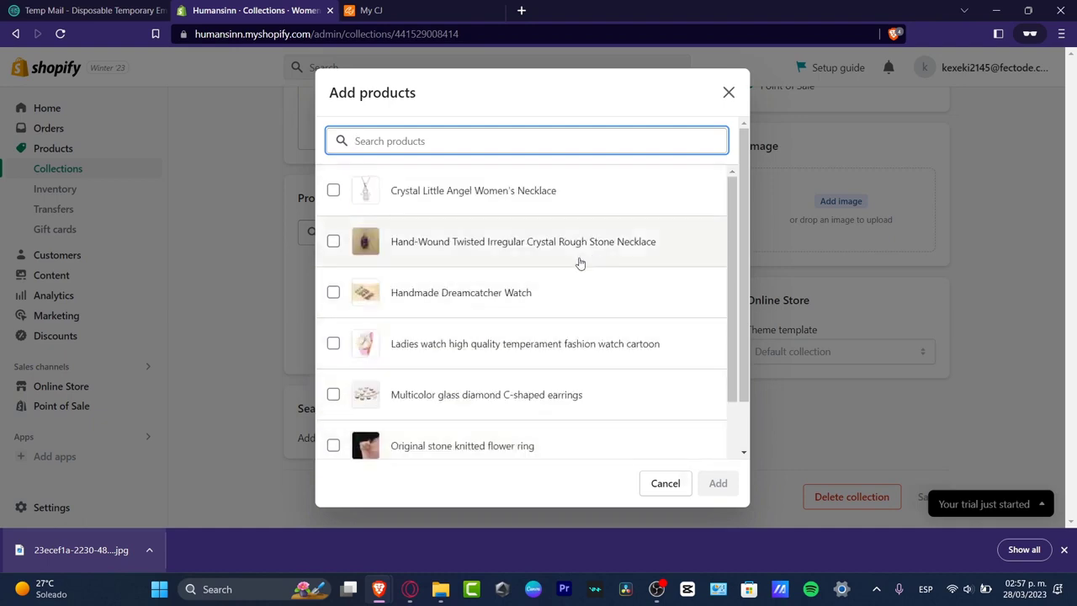
{"action": "left_click", "coordinate": [432, 345]}
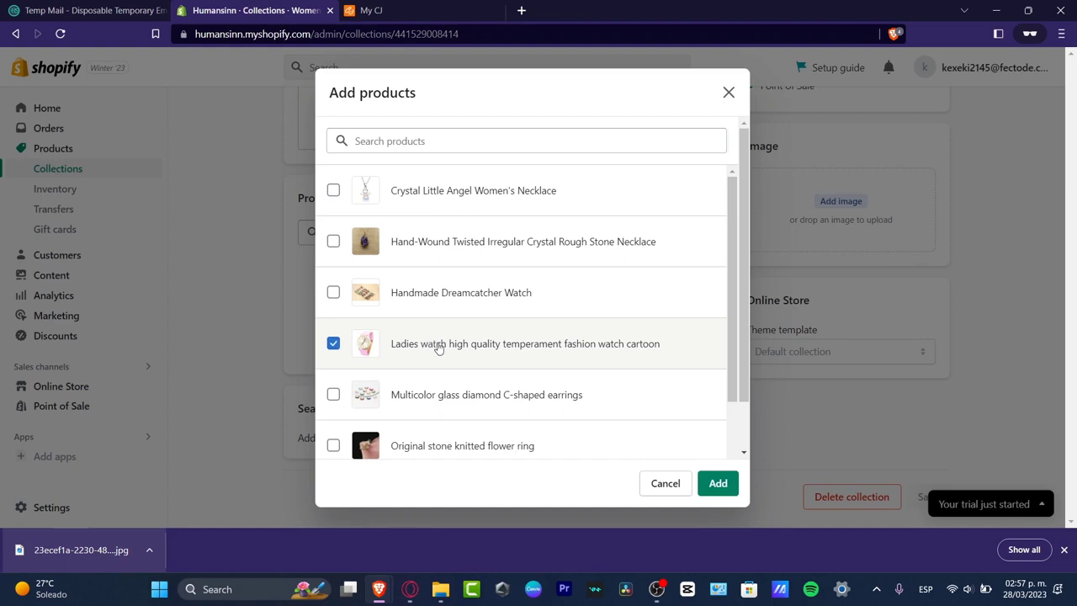
{"action": "left_click", "coordinate": [718, 483]}
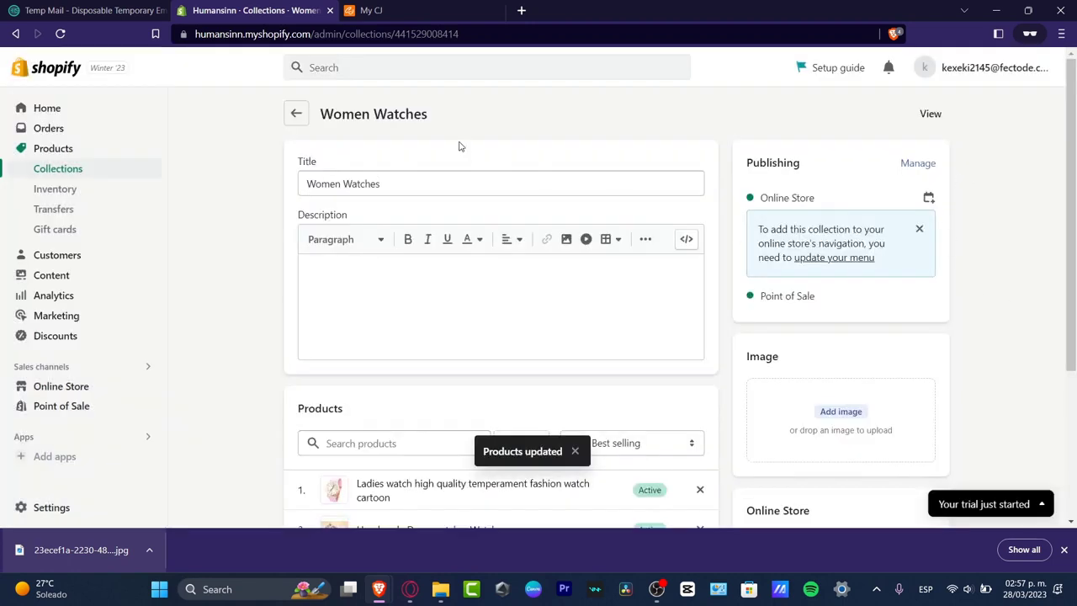
{"action": "left_click", "coordinate": [297, 115]}
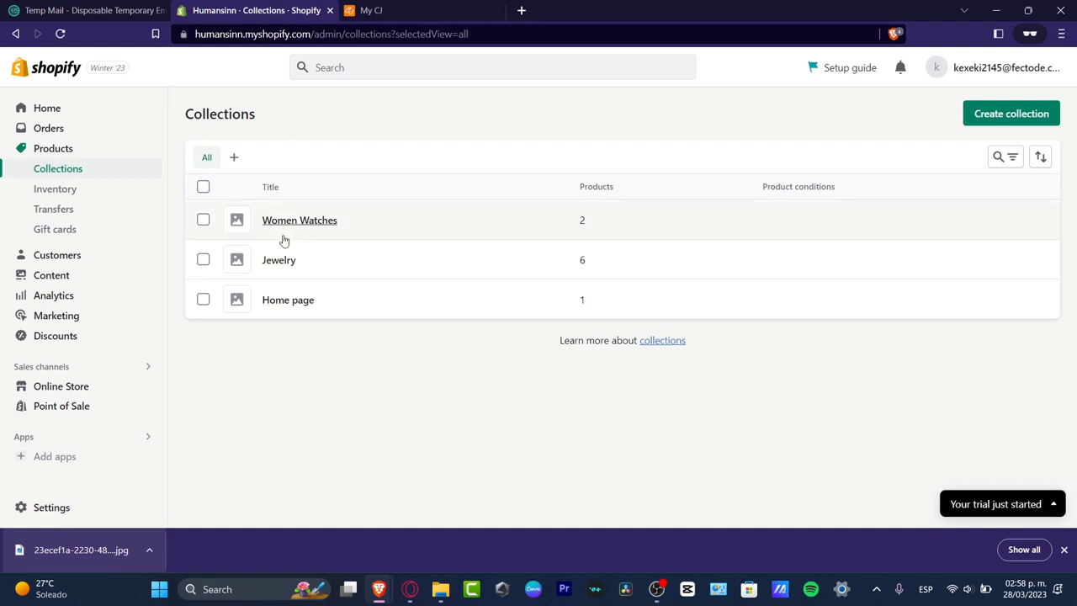
Open the Online Store themes page, look through the recommended apps and open the Shopify App Store
{"action": "left_click", "coordinate": [85, 386]}
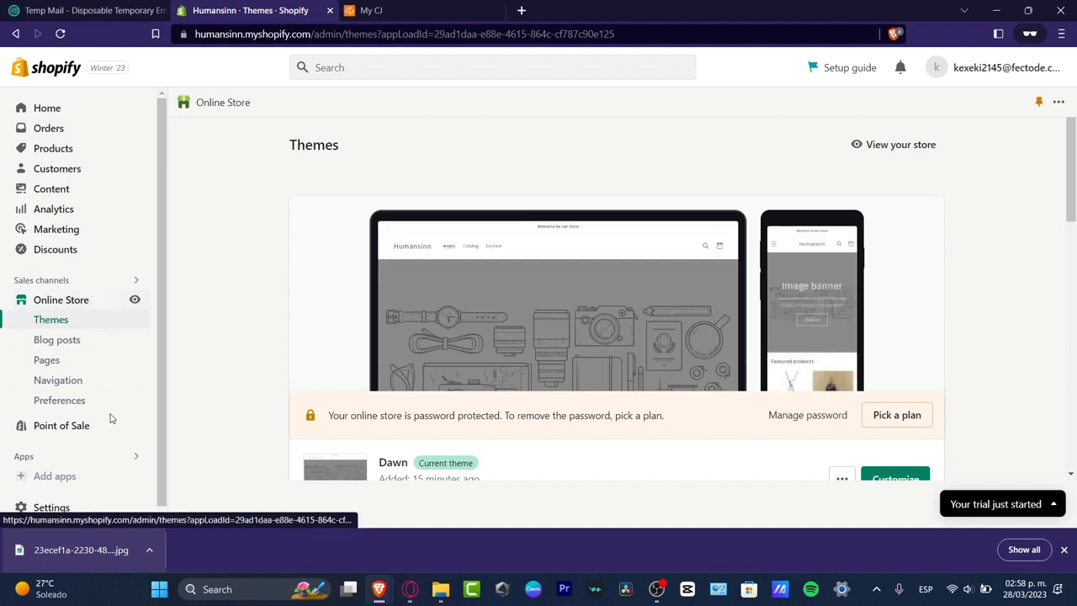
{"action": "left_click", "coordinate": [71, 480]}
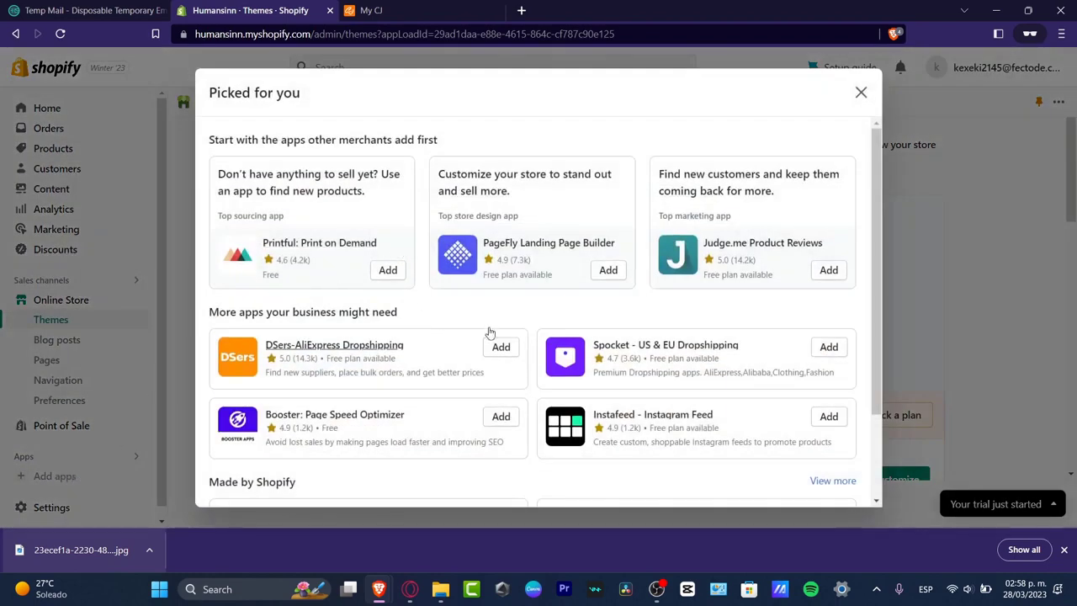
{"action": "scroll", "coordinate": [767, 333], "scroll_direction": "down", "scroll_amount": 3}
{"action": "left_click", "coordinate": [625, 488]}
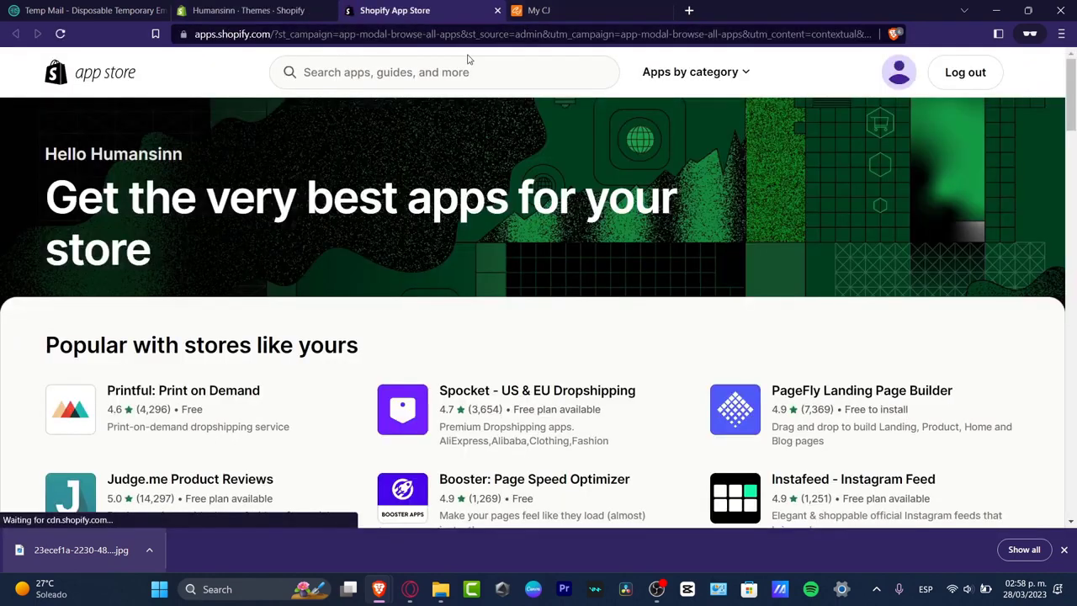
Search the app store for bundler and open the Bundler - Product Bundles app page
{"action": "left_click", "coordinate": [468, 64]}
{"action": "type", "text": "bundler"}
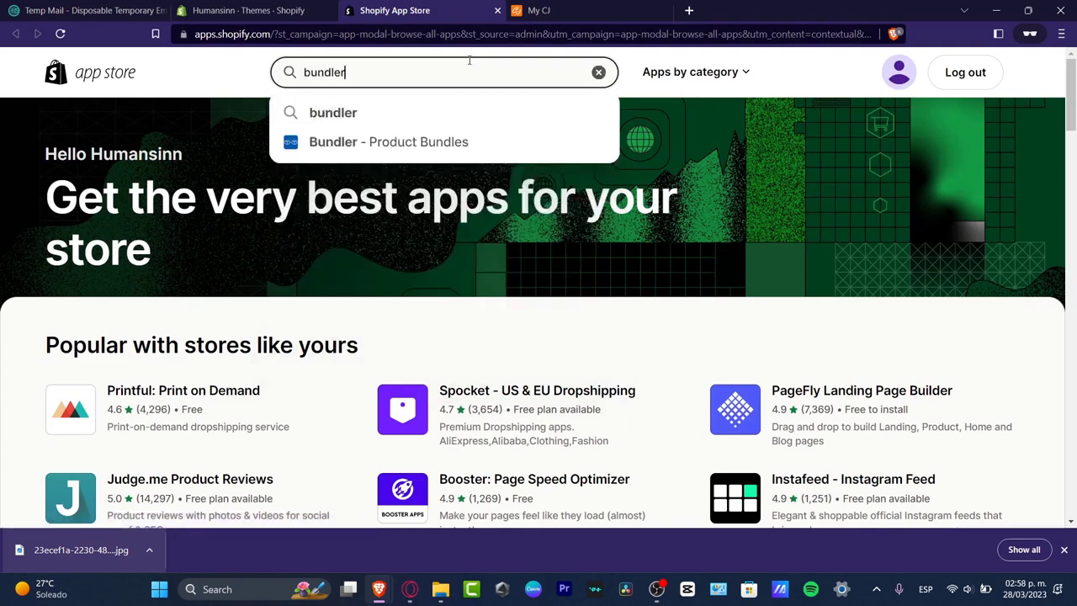
{"action": "left_click", "coordinate": [438, 122]}
{"action": "left_click", "coordinate": [428, 79]}
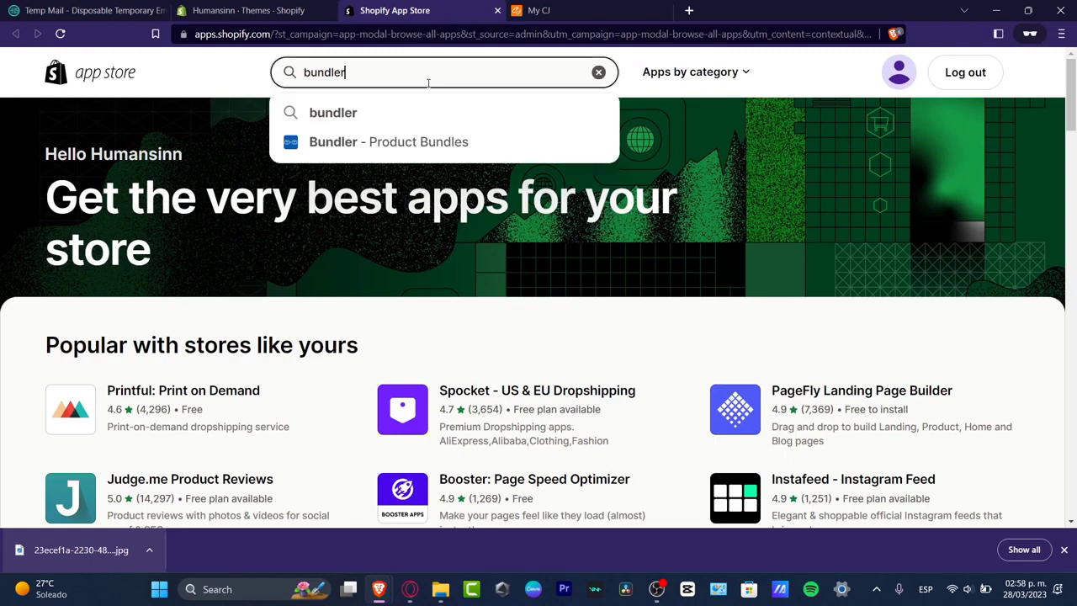
{"action": "left_click", "coordinate": [436, 143]}
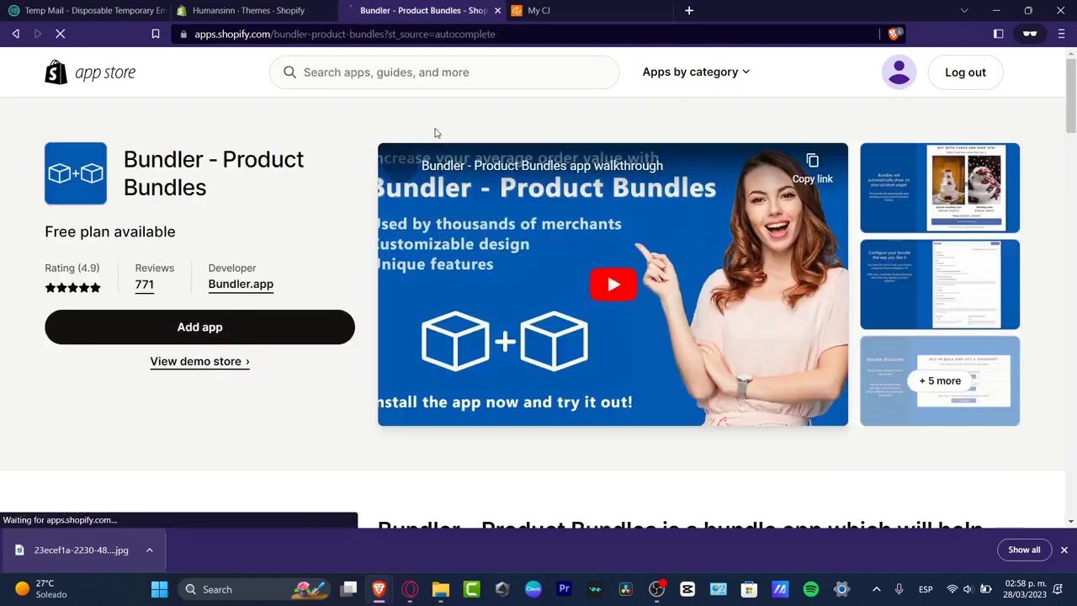
Look through the Bundler app's preview images and close the gallery
{"action": "left_click", "coordinate": [941, 207]}
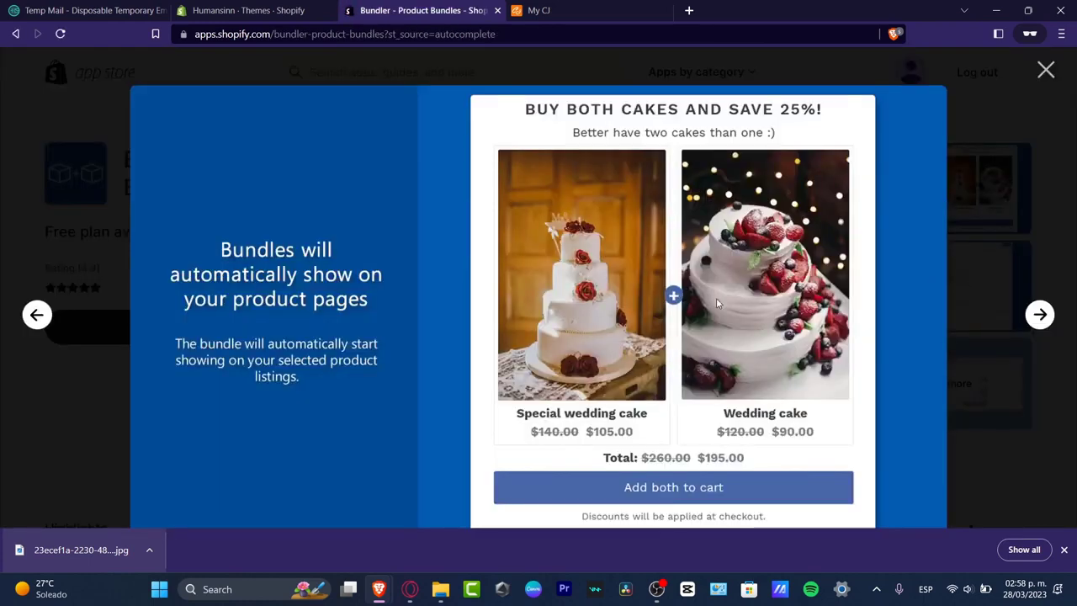
{"action": "left_click", "coordinate": [1041, 316]}
{"action": "left_click", "coordinate": [1041, 316]}
{"action": "left_click", "coordinate": [1041, 316]}
{"action": "left_click", "coordinate": [1041, 316]}
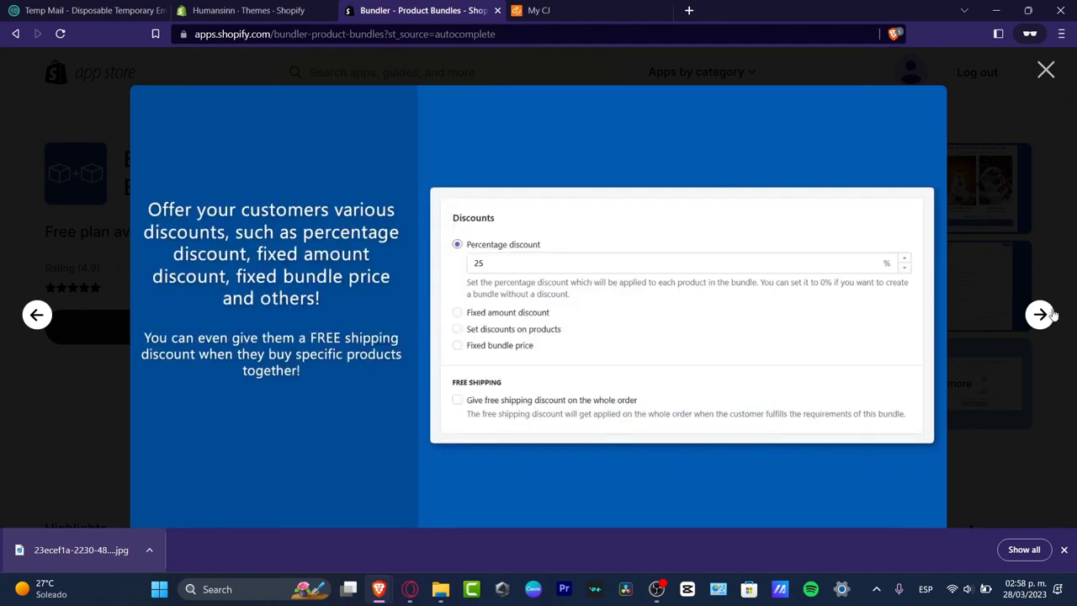
{"action": "left_click", "coordinate": [1055, 281]}
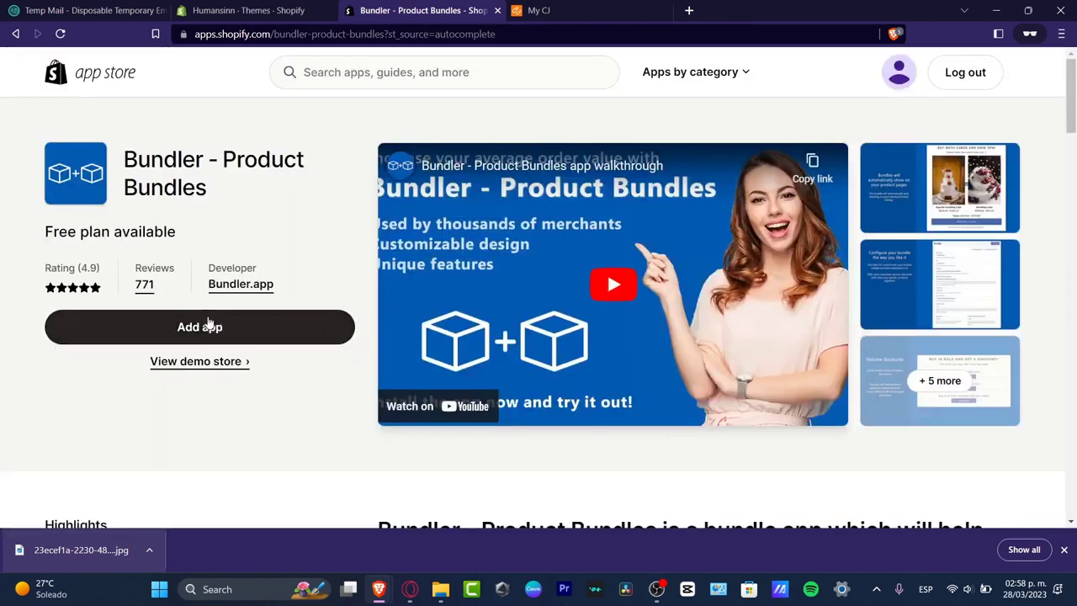
Examine the Bundler app's feature highlights and compare the features of its Free and Premium pricing plans
{"action": "scroll", "coordinate": [209, 323], "scroll_direction": "down", "scroll_amount": 12}
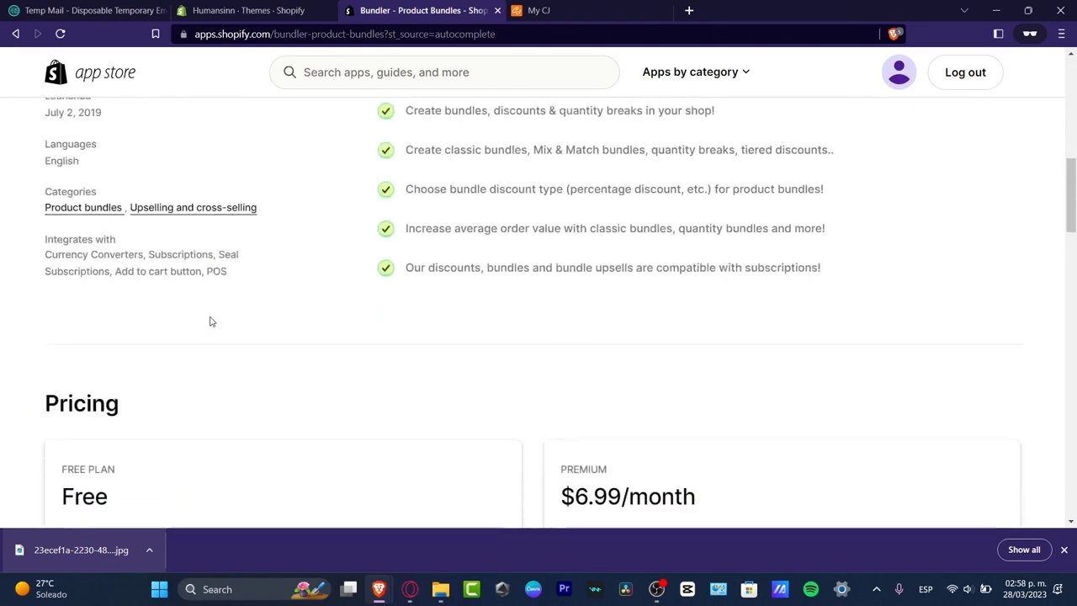
{"action": "scroll", "coordinate": [210, 321], "scroll_direction": "up", "scroll_amount": 3}
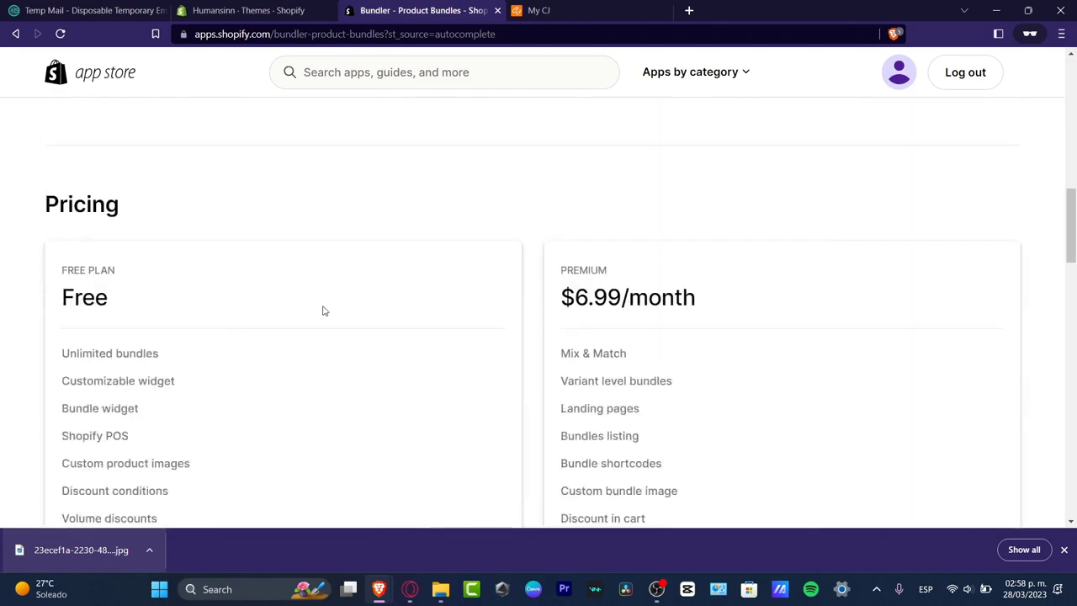
{"action": "double_click", "coordinate": [115, 301]}
{"action": "scroll", "coordinate": [236, 322], "scroll_direction": "down", "scroll_amount": 3}
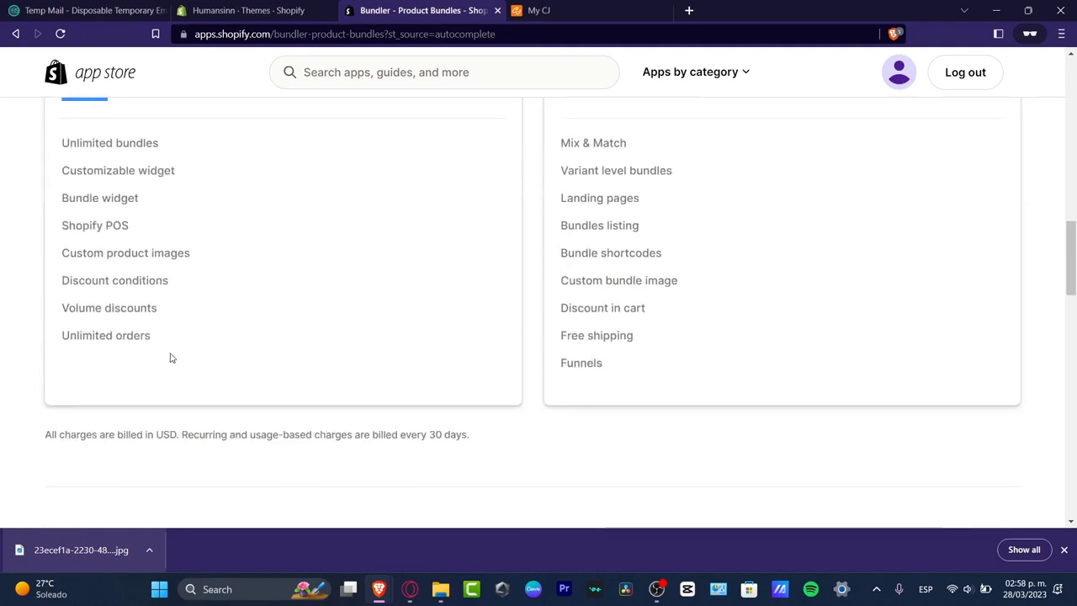
Install the Bundler - Product Bundles app in the store, collapse the trial notice and try to pin the app to the navigation
{"action": "left_click_drag", "start_coordinate": [168, 356], "coordinate": [157, 265]}
{"action": "scroll", "coordinate": [233, 342], "scroll_direction": "up", "scroll_amount": 12}
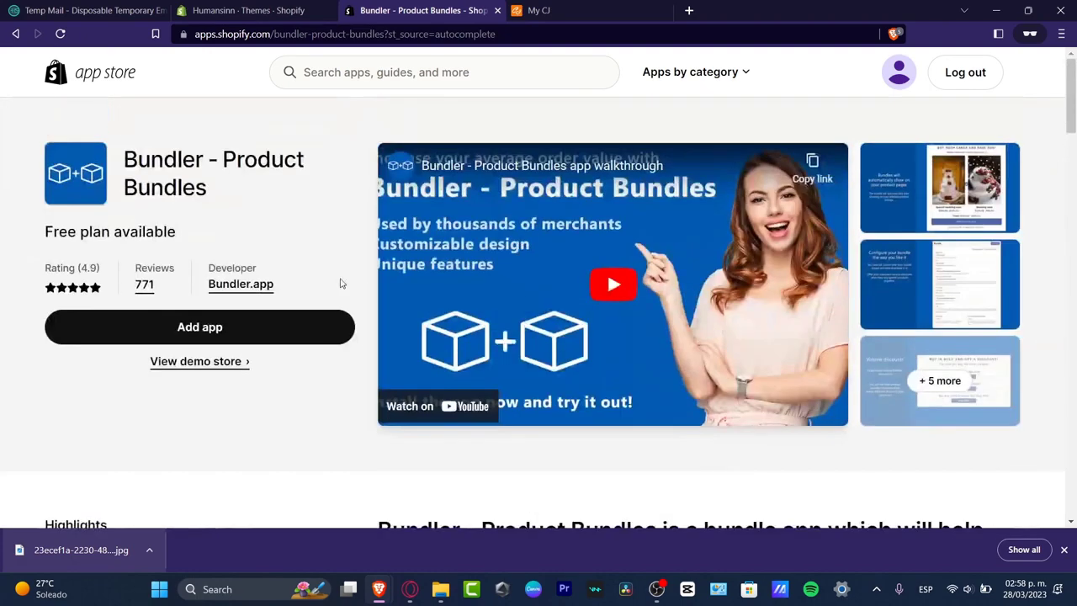
{"action": "left_click", "coordinate": [255, 336]}
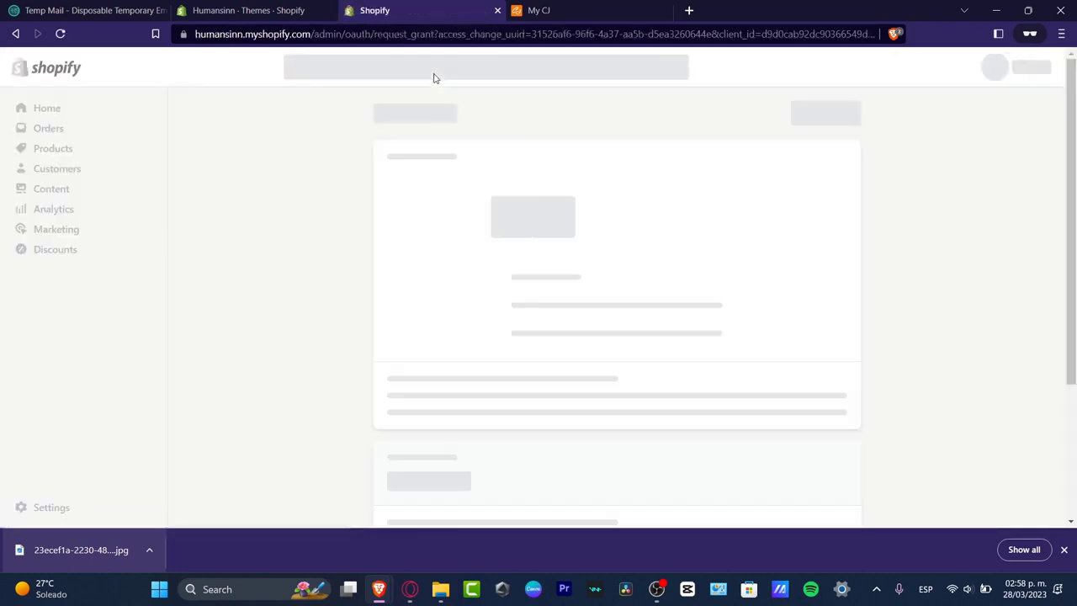
{"action": "left_click", "coordinate": [843, 125]}
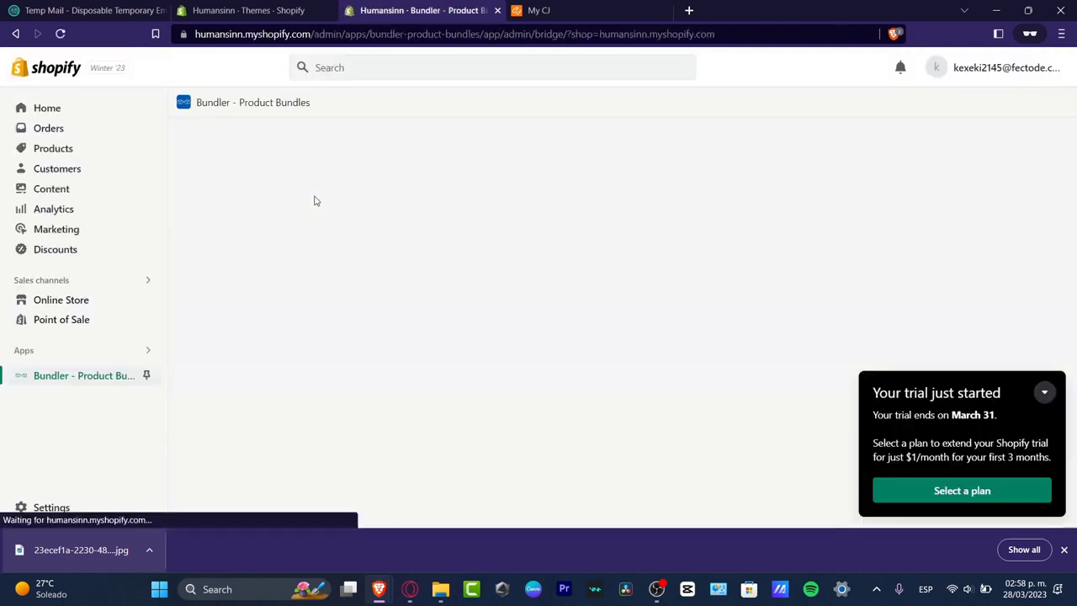
{"action": "left_click", "coordinate": [1044, 392]}
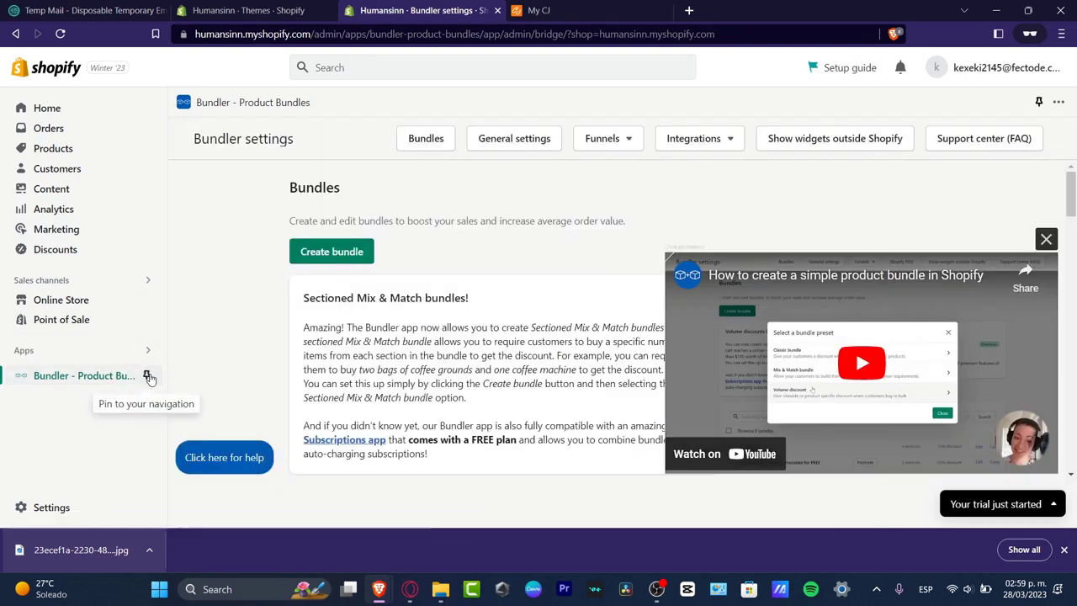
{"action": "left_click", "coordinate": [148, 376]}
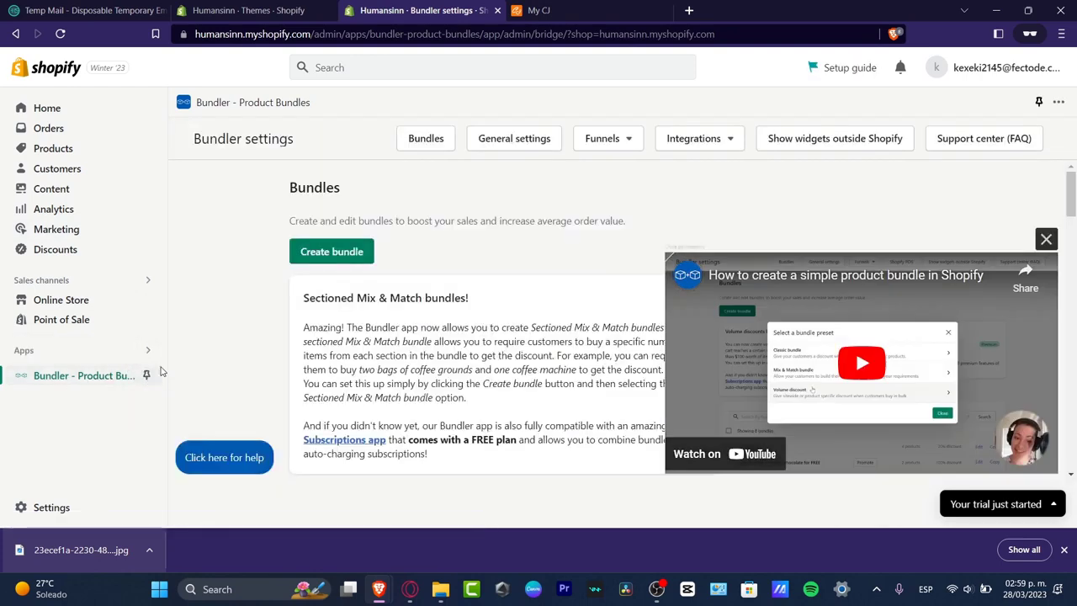
Create a new bundle from the Classic bundle preset and name it Jewelry
{"action": "left_click", "coordinate": [329, 253]}
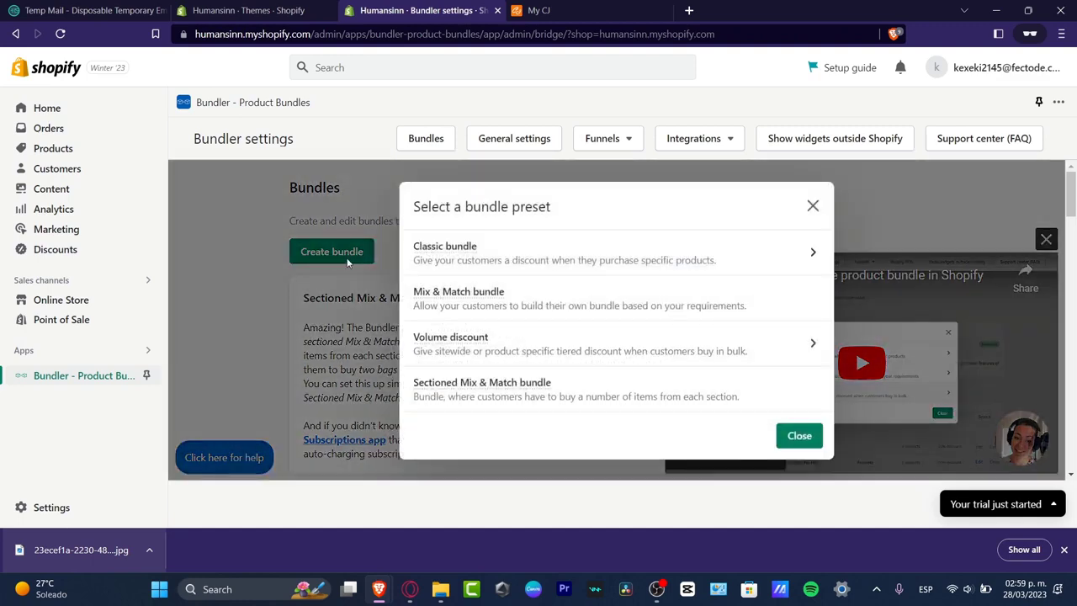
{"action": "left_click", "coordinate": [512, 258]}
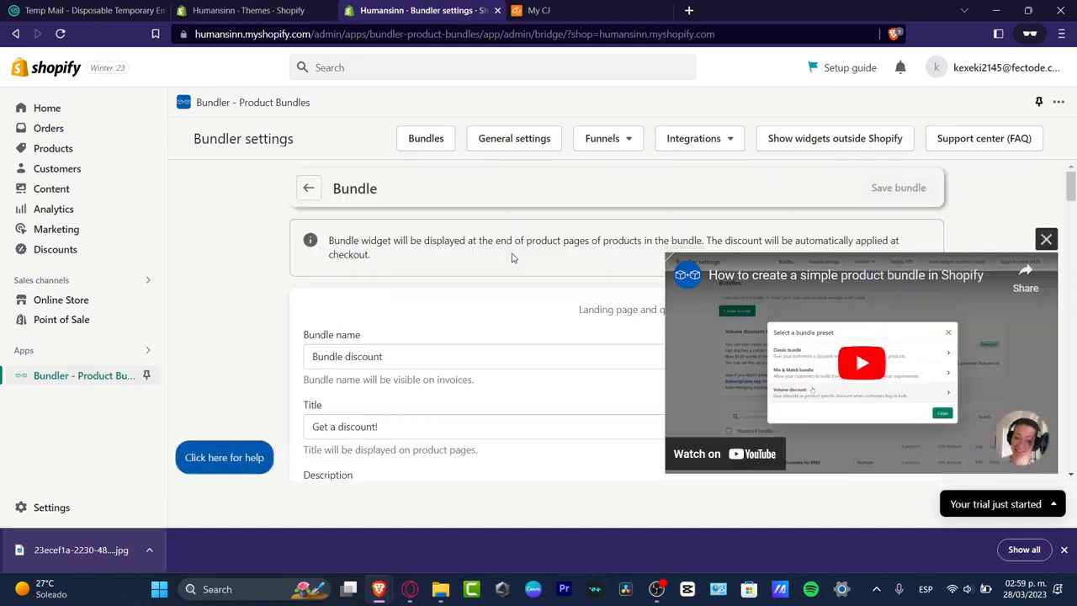
{"action": "left_click", "coordinate": [311, 335]}
{"action": "key", "text": "ctrl+a"}
{"action": "type", "text": "Jewelry"}
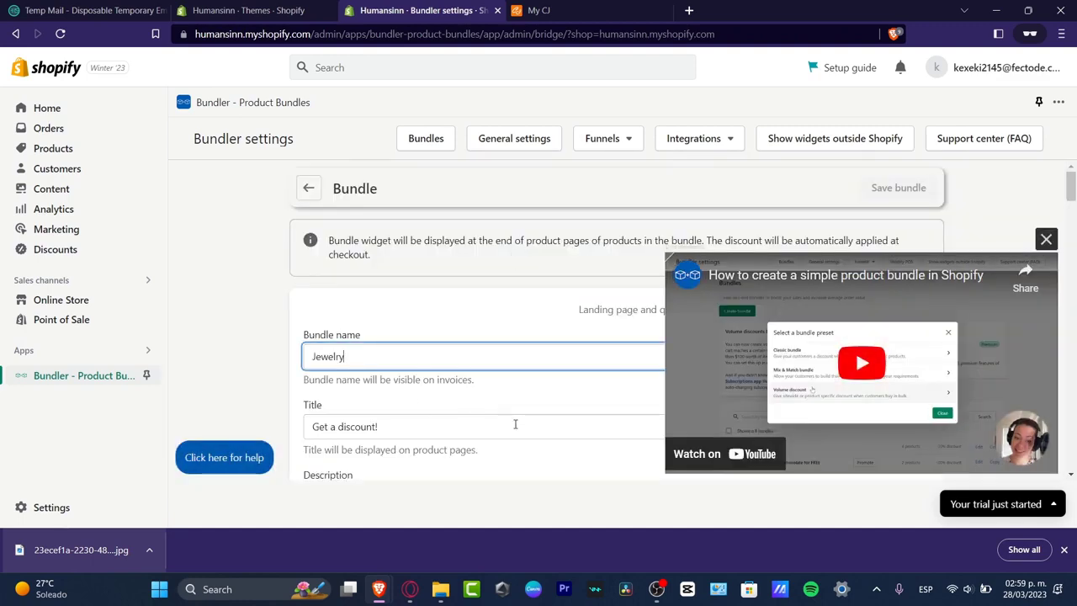
Review the bundle's title, description, call-to-action, status and discount settings down to the discounted products section, dismissing the video tutorial
{"action": "scroll", "coordinate": [515, 424], "scroll_direction": "down", "scroll_amount": 3}
{"action": "left_click", "coordinate": [419, 221]}
{"action": "left_click", "coordinate": [497, 288]}
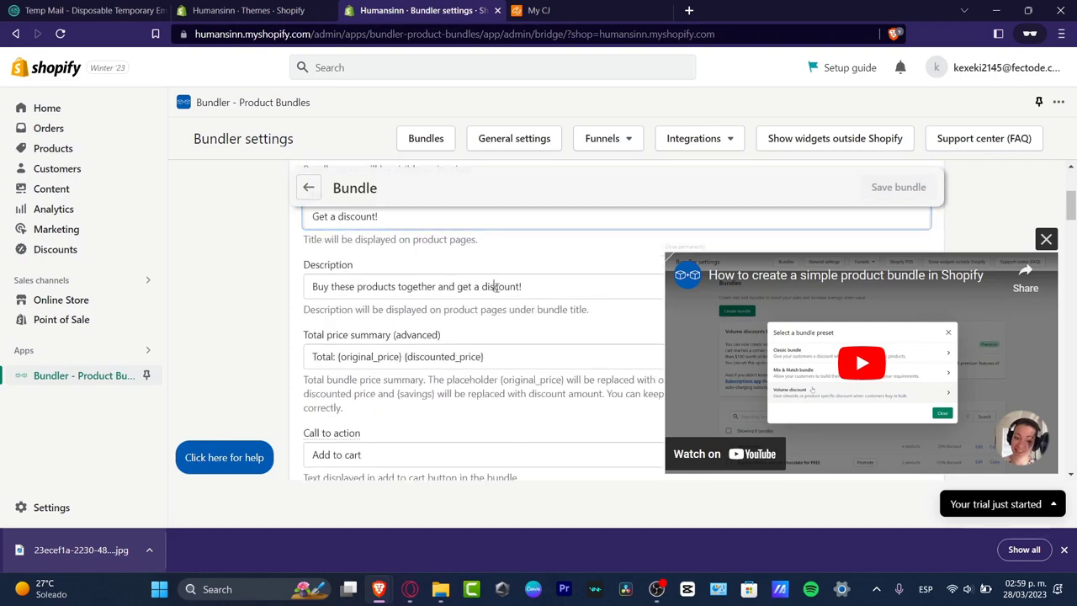
{"action": "left_click", "coordinate": [535, 350]}
{"action": "scroll", "coordinate": [536, 352], "scroll_direction": "down", "scroll_amount": 3}
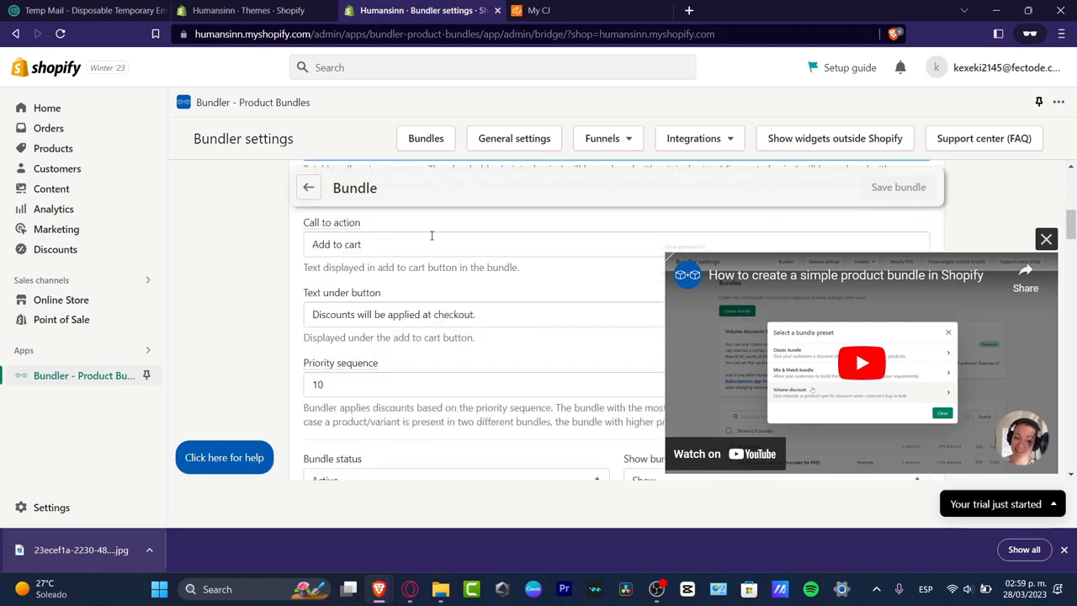
{"action": "left_click", "coordinate": [432, 236]}
{"action": "left_click", "coordinate": [486, 311]}
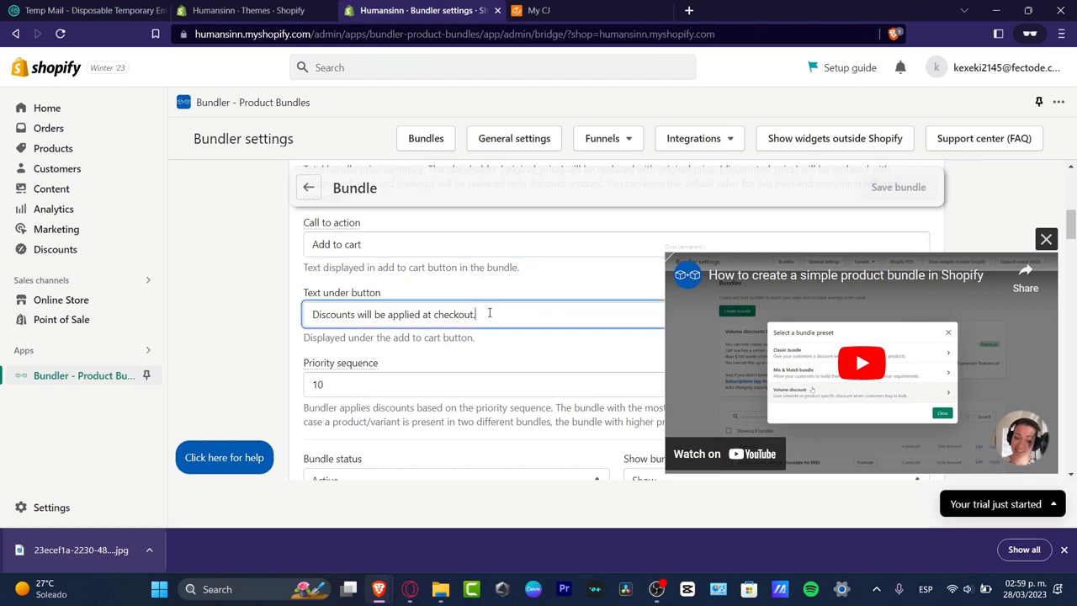
{"action": "scroll", "coordinate": [487, 312], "scroll_direction": "down", "scroll_amount": 3}
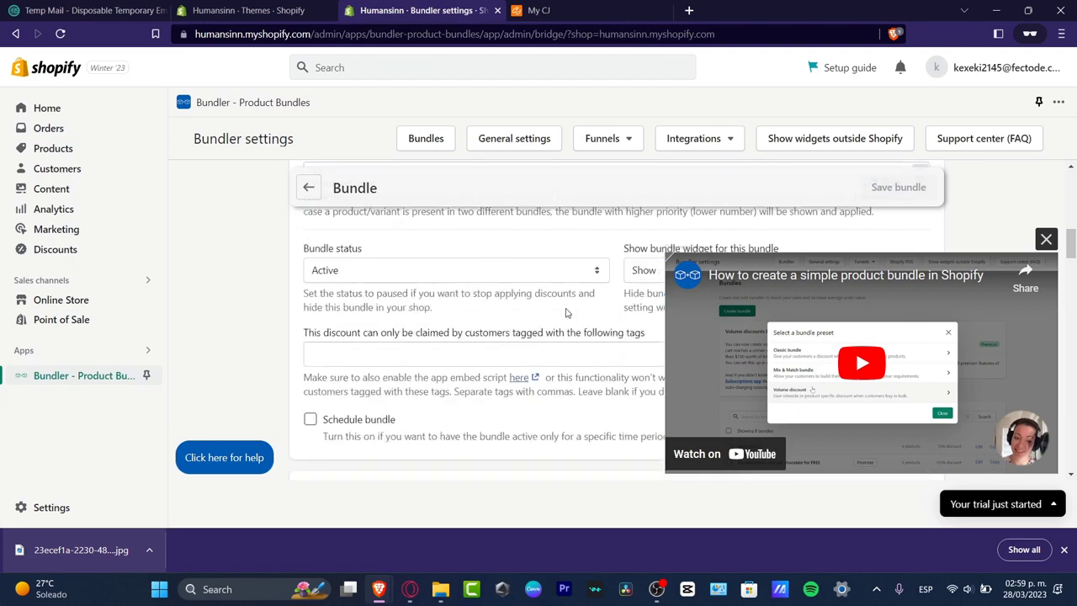
{"action": "left_click", "coordinate": [1046, 239]}
{"action": "scroll", "coordinate": [804, 364], "scroll_direction": "down", "scroll_amount": 3}
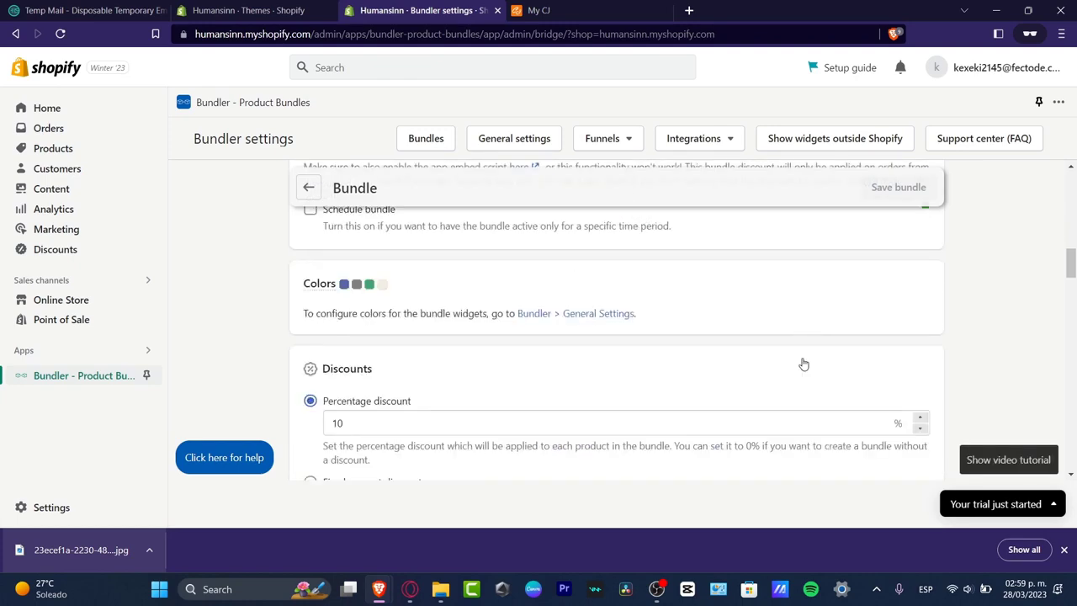
{"action": "scroll", "coordinate": [804, 364], "scroll_direction": "down", "scroll_amount": 10}
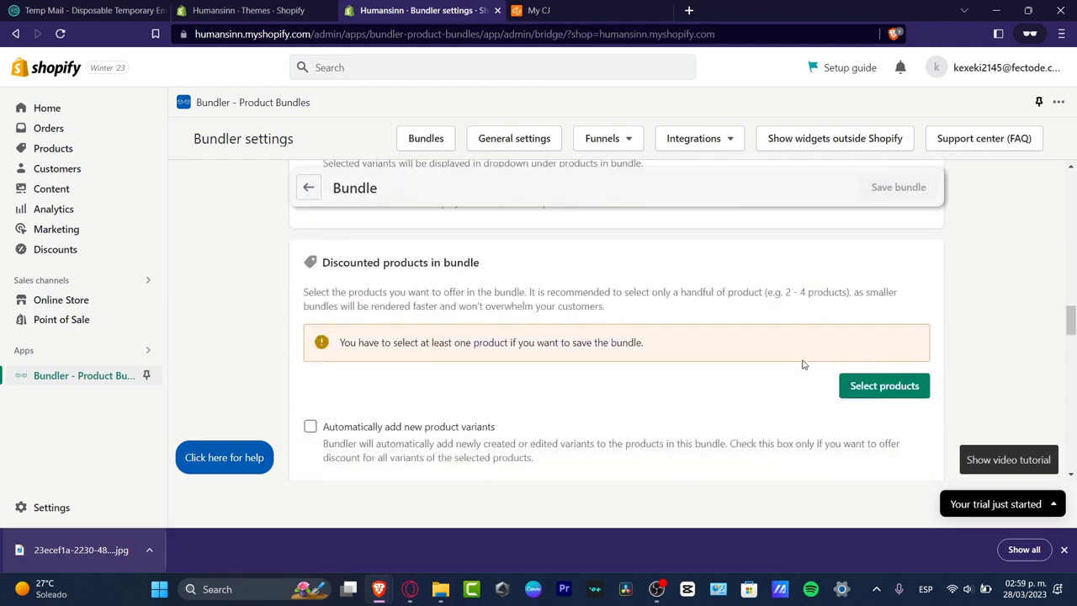
In the bundle's product picker, select Crystal Little Angel Women's Necklace, Hand-Wound Twisted Irregular Crystal Rough Stone Necklace and Multicolor glass diamond C-shaped earrings
{"action": "scroll", "coordinate": [804, 364], "scroll_direction": "up", "scroll_amount": 3}
{"action": "left_click", "coordinate": [852, 392]}
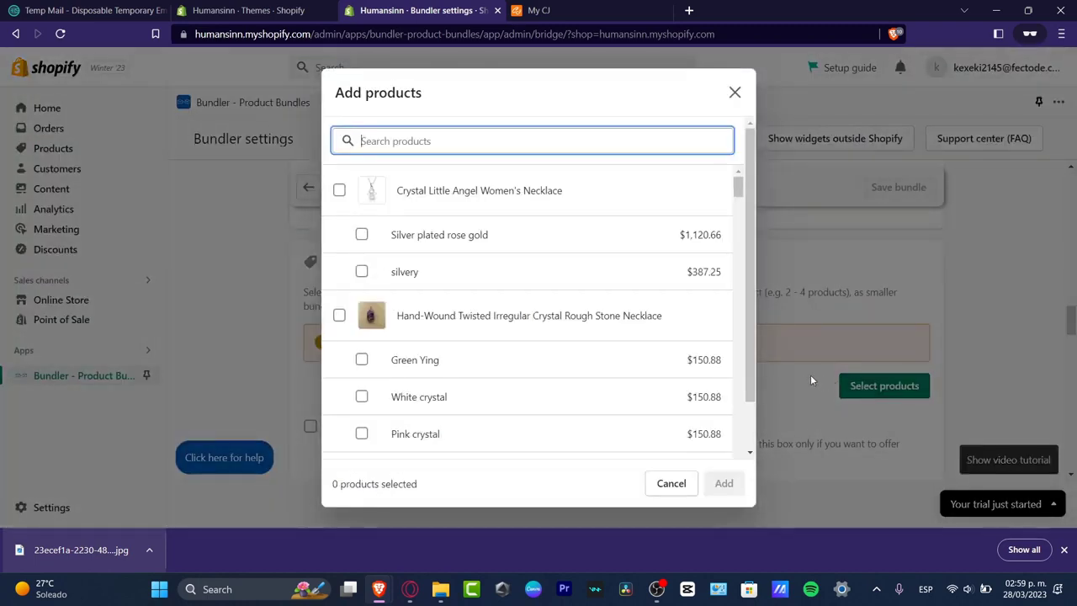
{"action": "left_click", "coordinate": [339, 196]}
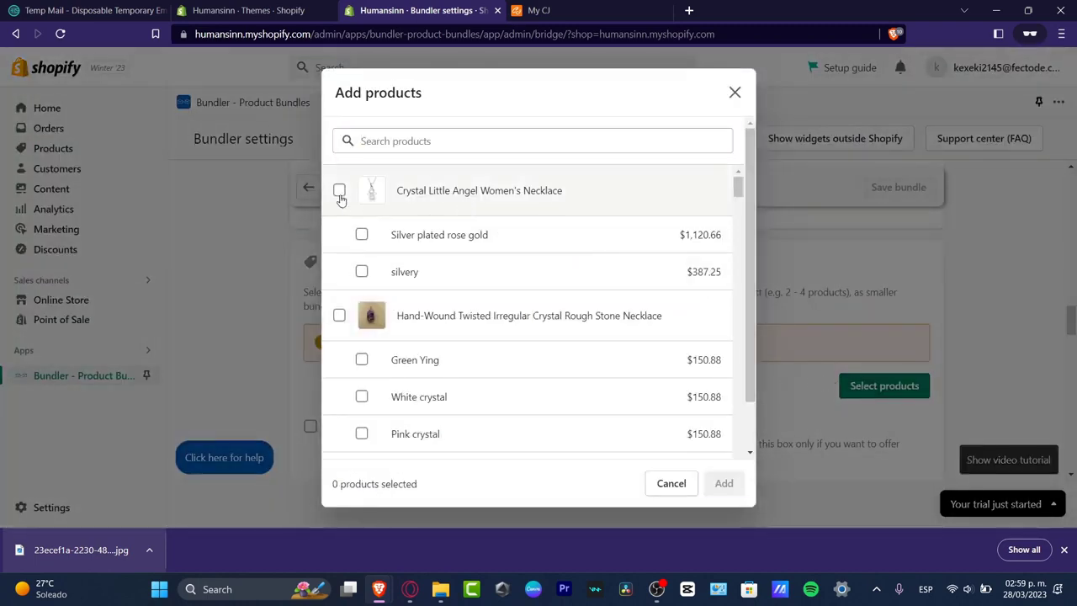
{"action": "left_click", "coordinate": [339, 314]}
{"action": "scroll", "coordinate": [343, 324], "scroll_direction": "down", "scroll_amount": 5}
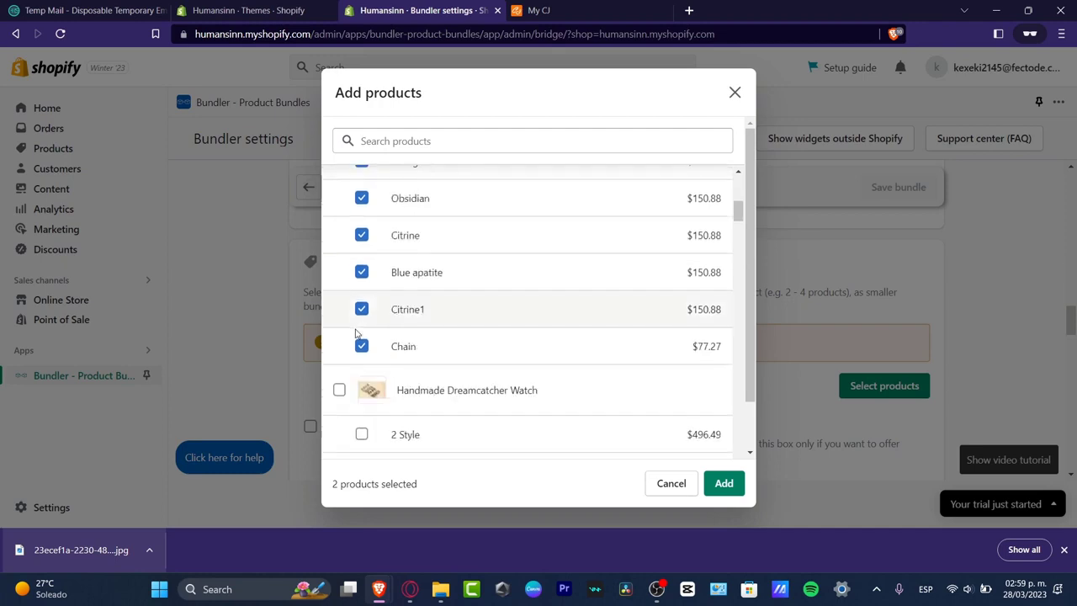
{"action": "scroll", "coordinate": [356, 340], "scroll_direction": "down", "scroll_amount": 3}
{"action": "scroll", "coordinate": [355, 345], "scroll_direction": "up", "scroll_amount": 3}
{"action": "scroll", "coordinate": [350, 378], "scroll_direction": "down", "scroll_amount": 3}
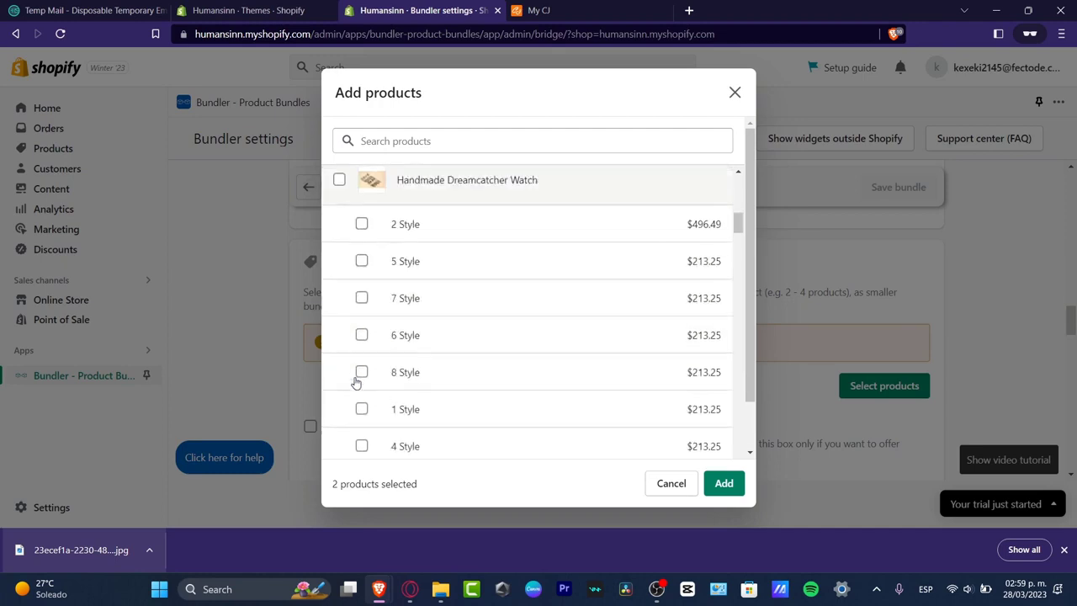
{"action": "scroll", "coordinate": [362, 381], "scroll_direction": "down", "scroll_amount": 3}
{"action": "scroll", "coordinate": [378, 352], "scroll_direction": "down", "scroll_amount": 8}
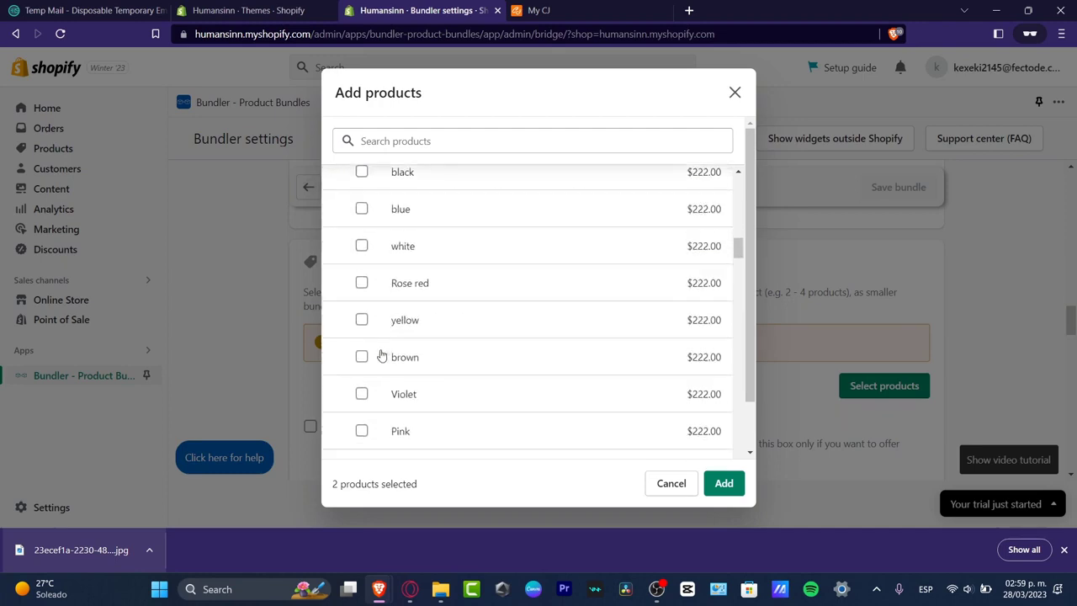
{"action": "scroll", "coordinate": [358, 333], "scroll_direction": "up", "scroll_amount": 3}
{"action": "left_click", "coordinate": [339, 279]}
Select Original stone knitted flower ring, Shell pearl earrings and the Silver Charm Drop Oil Purple Love beads, and add all selected products to the bundle
{"action": "scroll", "coordinate": [421, 360], "scroll_direction": "down", "scroll_amount": 10}
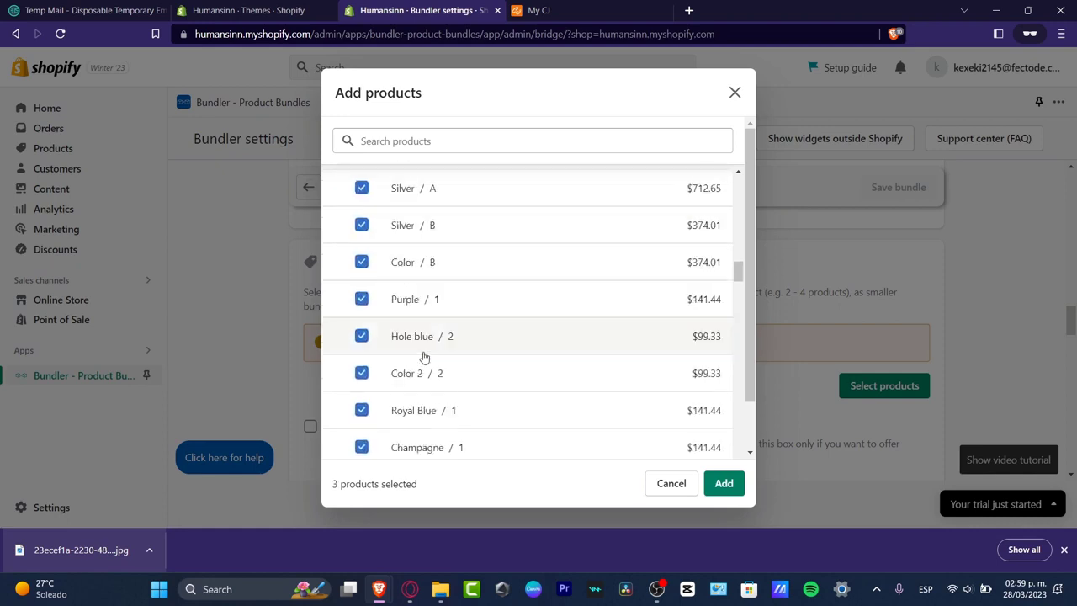
{"action": "left_click", "coordinate": [339, 193]}
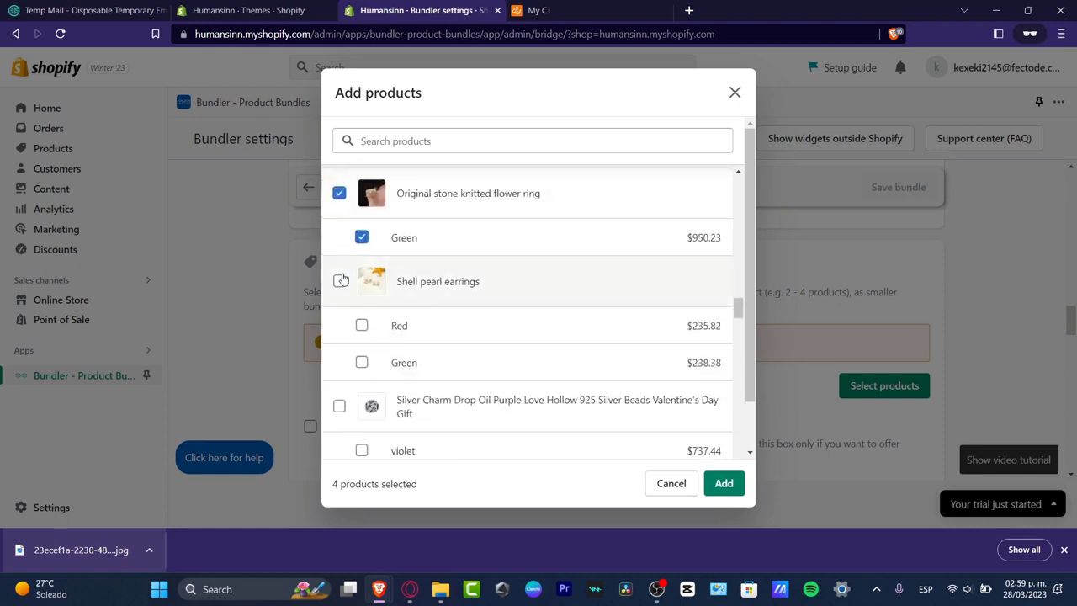
{"action": "left_click", "coordinate": [340, 280]}
{"action": "left_click", "coordinate": [339, 406]}
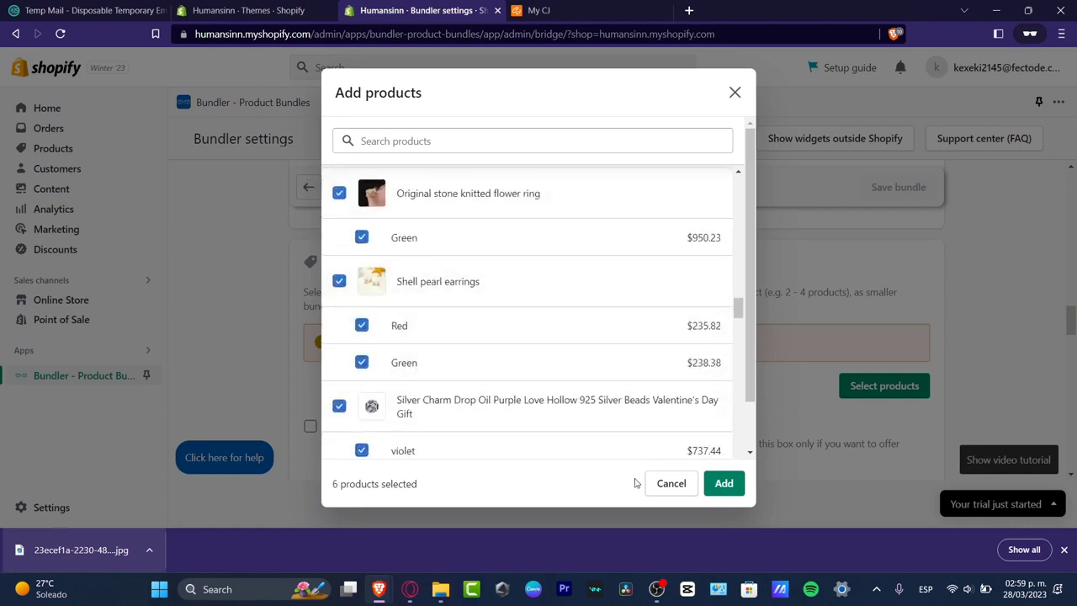
{"action": "left_click", "coordinate": [724, 483]}
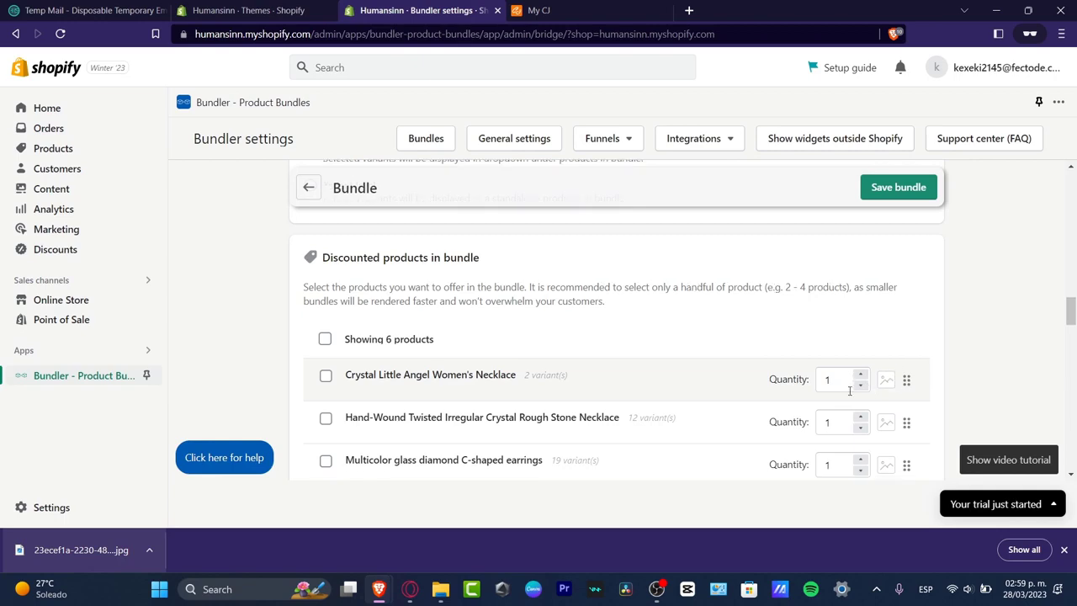
With all bundle products selected, set the quantity of Crystal Little Angel Women's Necklace to 2 and save the bundle
{"action": "scroll", "coordinate": [858, 392], "scroll_direction": "down", "scroll_amount": 5}
{"action": "scroll", "coordinate": [689, 341], "scroll_direction": "up", "scroll_amount": 3}
{"action": "scroll", "coordinate": [688, 341], "scroll_direction": "up", "scroll_amount": 3}
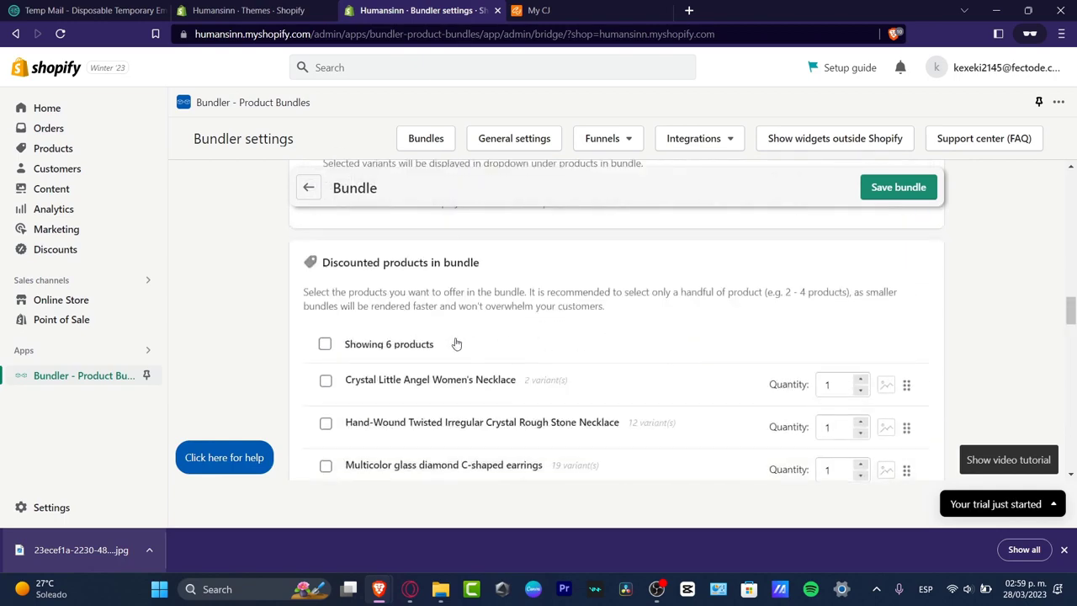
{"action": "left_click", "coordinate": [324, 345]}
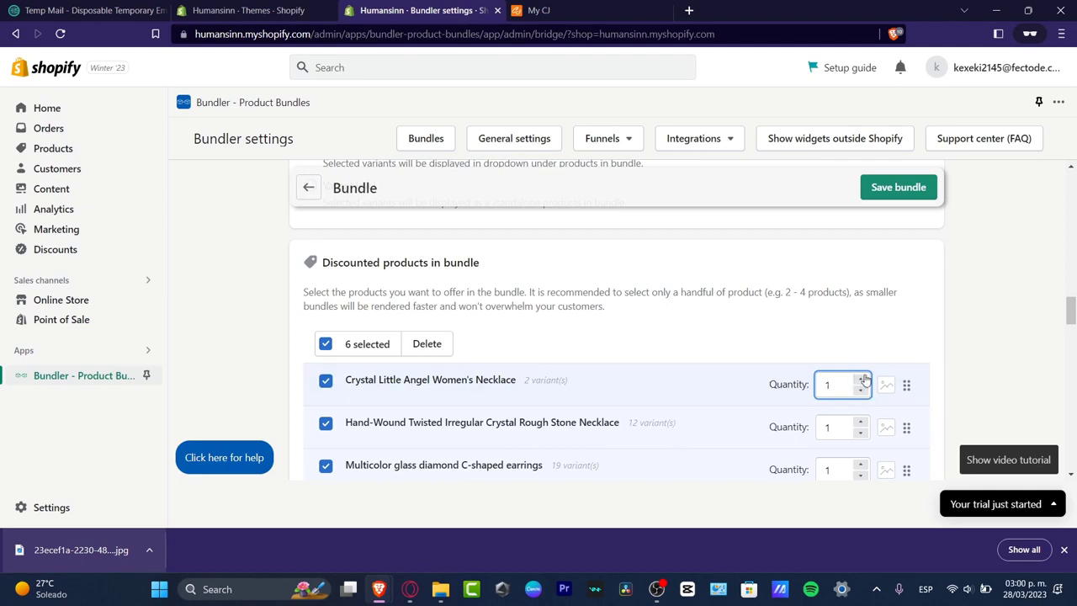
{"action": "scroll", "coordinate": [974, 323], "scroll_direction": "down", "scroll_amount": 5}
{"action": "scroll", "coordinate": [953, 352], "scroll_direction": "down", "scroll_amount": 15}
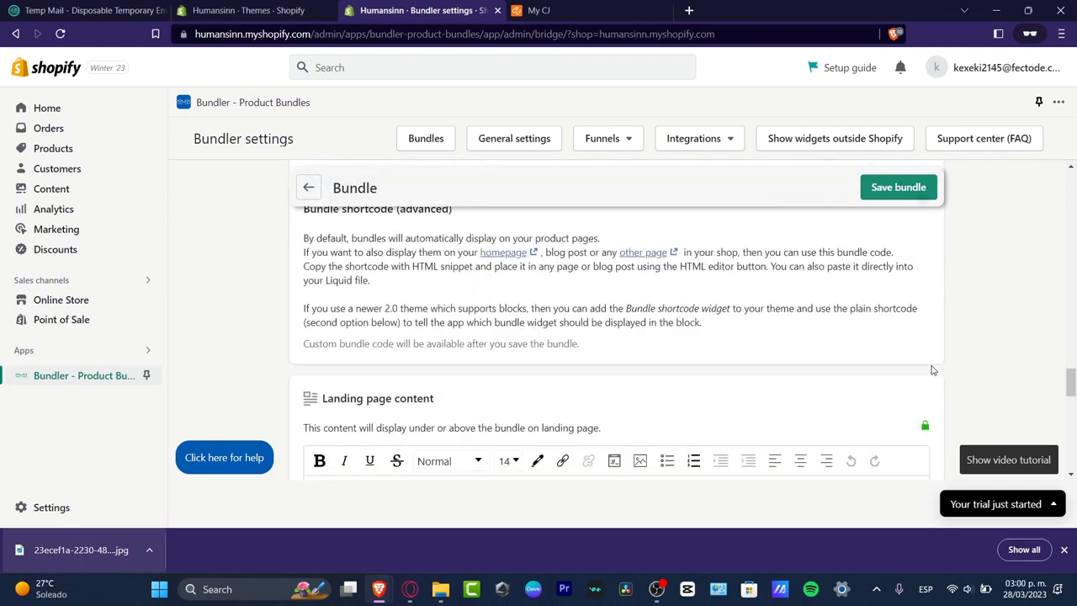
{"action": "left_click", "coordinate": [899, 186]}
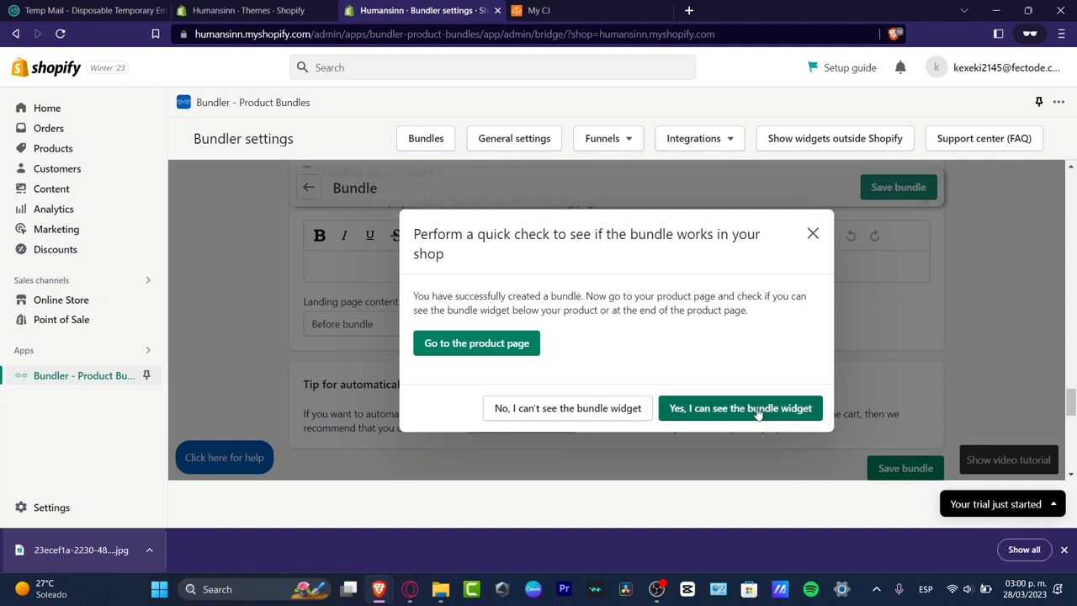
Open the product page suggested for the bundle check and examine the discount widget's products, prices and variant options
{"action": "left_click", "coordinate": [497, 349]}
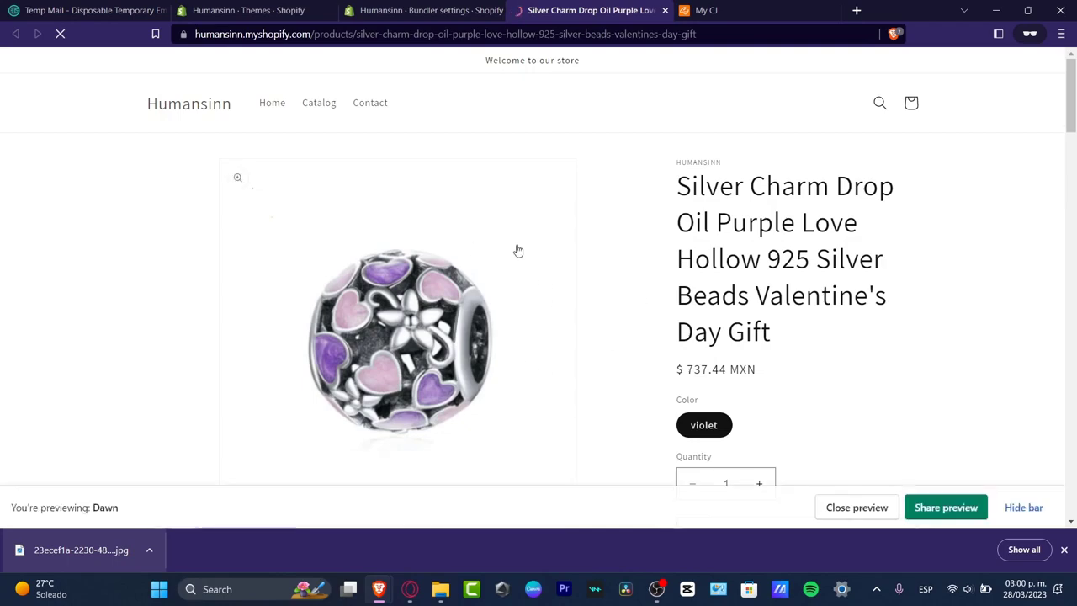
{"action": "scroll", "coordinate": [812, 326], "scroll_direction": "down", "scroll_amount": 12}
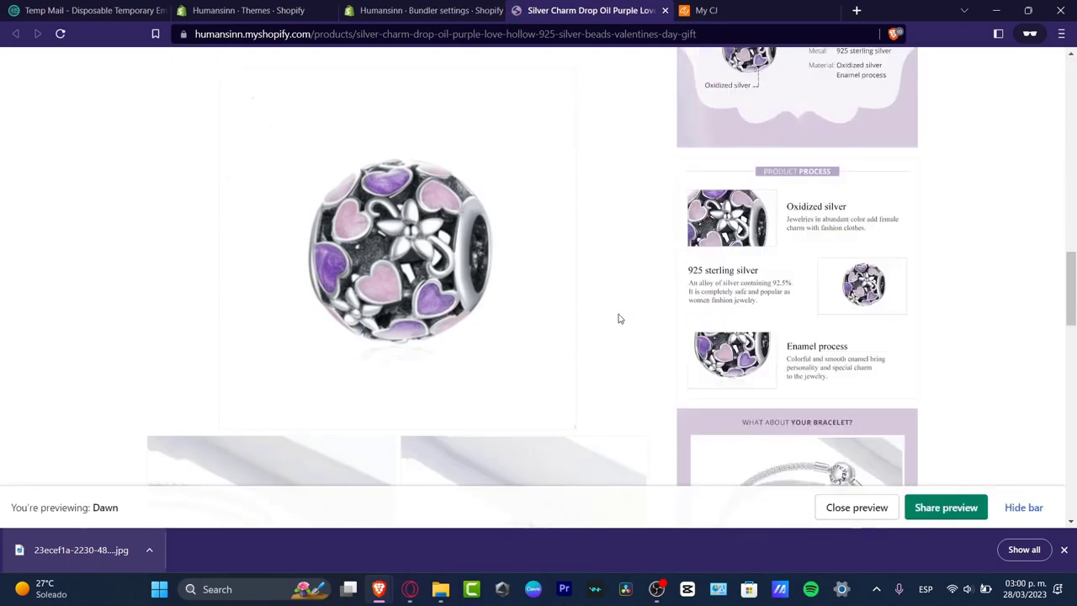
{"action": "scroll", "coordinate": [612, 378], "scroll_direction": "down", "scroll_amount": 8}
{"action": "scroll", "coordinate": [710, 404], "scroll_direction": "up", "scroll_amount": 5}
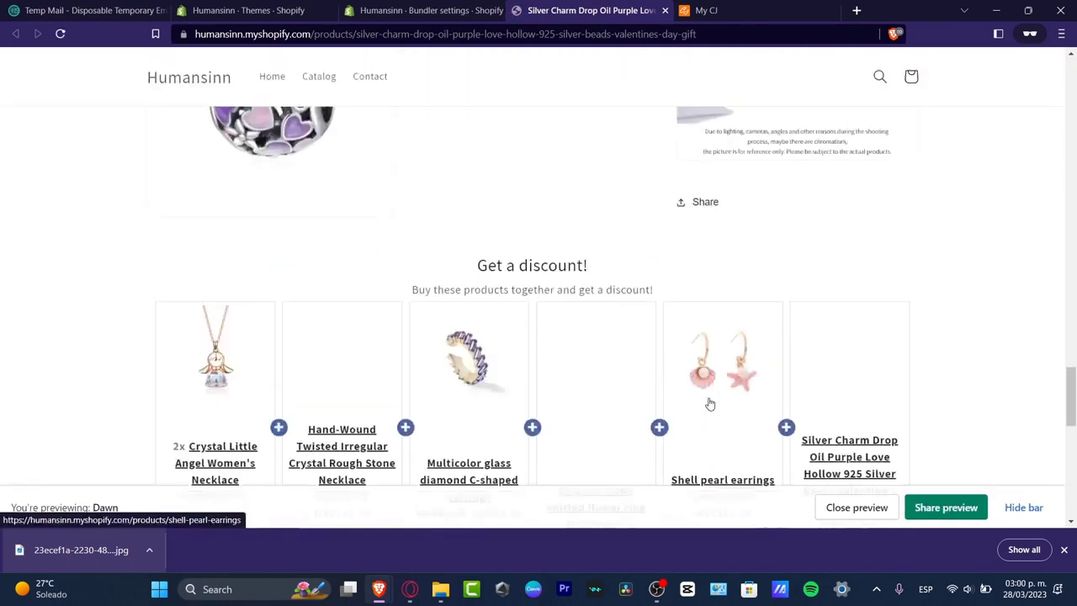
{"action": "scroll", "coordinate": [710, 403], "scroll_direction": "down", "scroll_amount": 3}
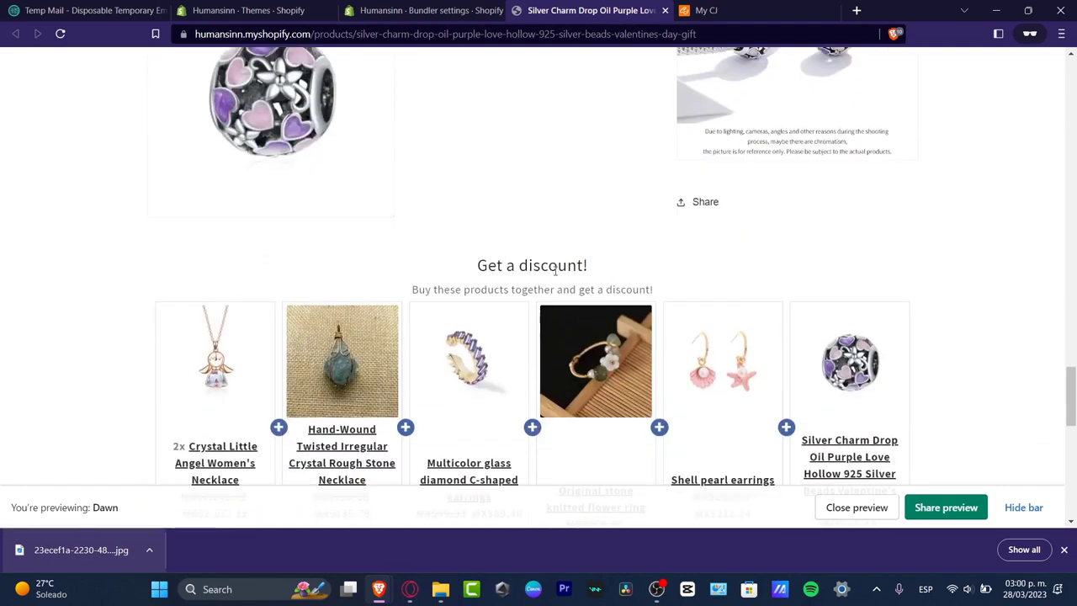
{"action": "scroll", "coordinate": [606, 265], "scroll_direction": "down", "scroll_amount": 3}
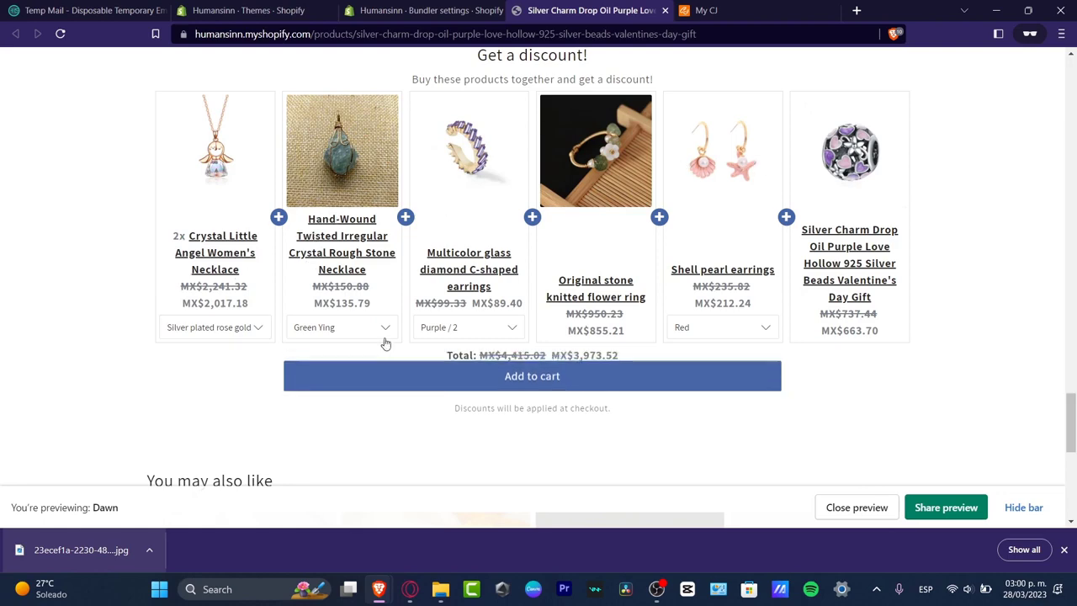
{"action": "scroll", "coordinate": [666, 268], "scroll_direction": "up", "scroll_amount": 3}
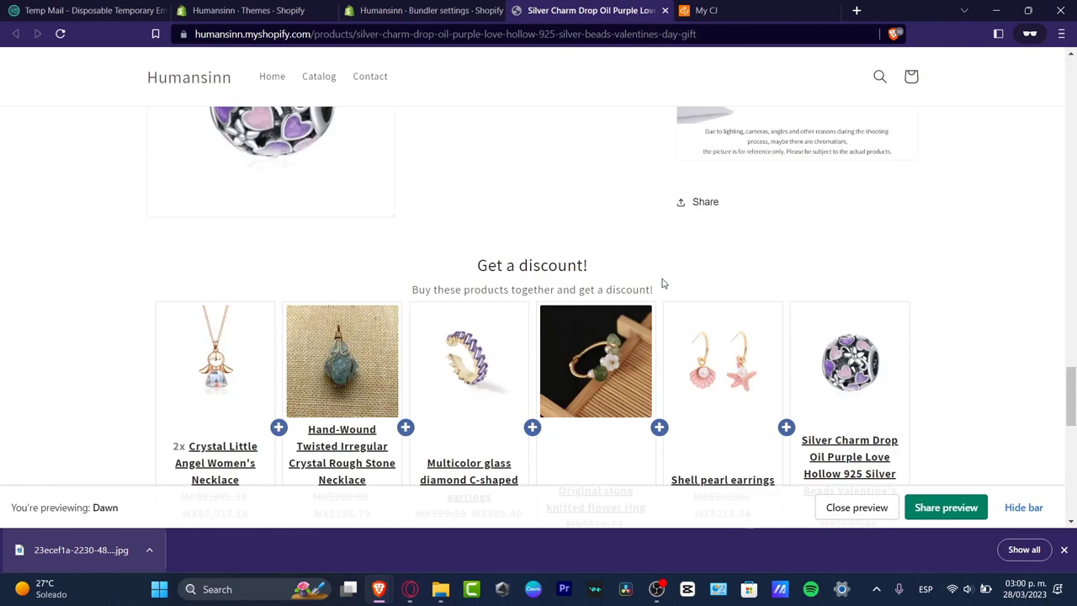
{"action": "scroll", "coordinate": [661, 281], "scroll_direction": "down", "scroll_amount": 3}
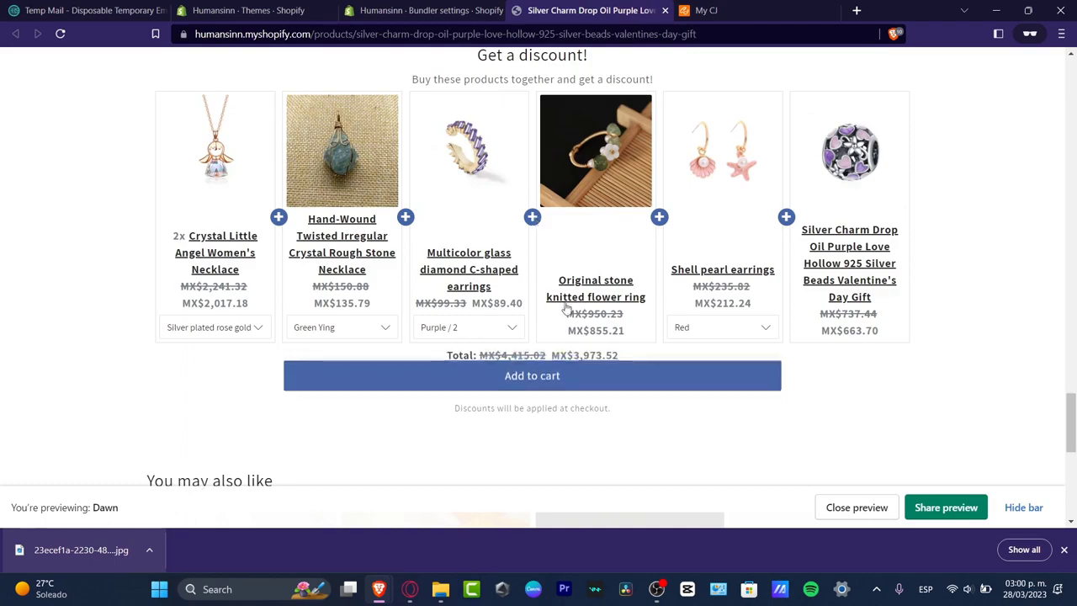
{"action": "scroll", "coordinate": [892, 280], "scroll_direction": "up", "scroll_amount": 20}
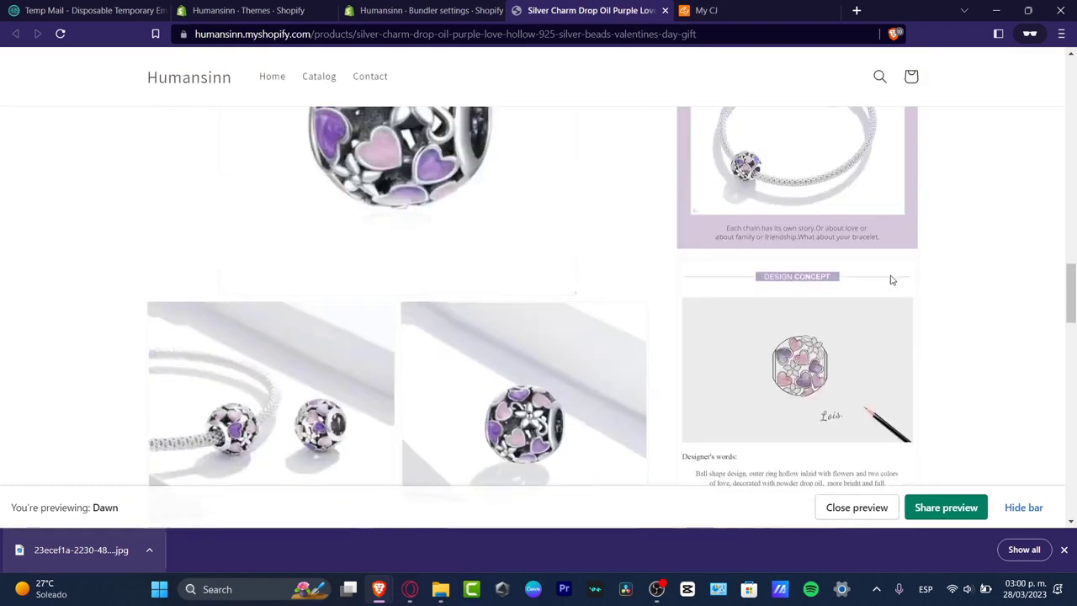
Confirm in the Bundler settings that the bundle widget is visible on the product page, decline further help and postpone the app review
{"action": "scroll", "coordinate": [892, 283], "scroll_direction": "down", "scroll_amount": 20}
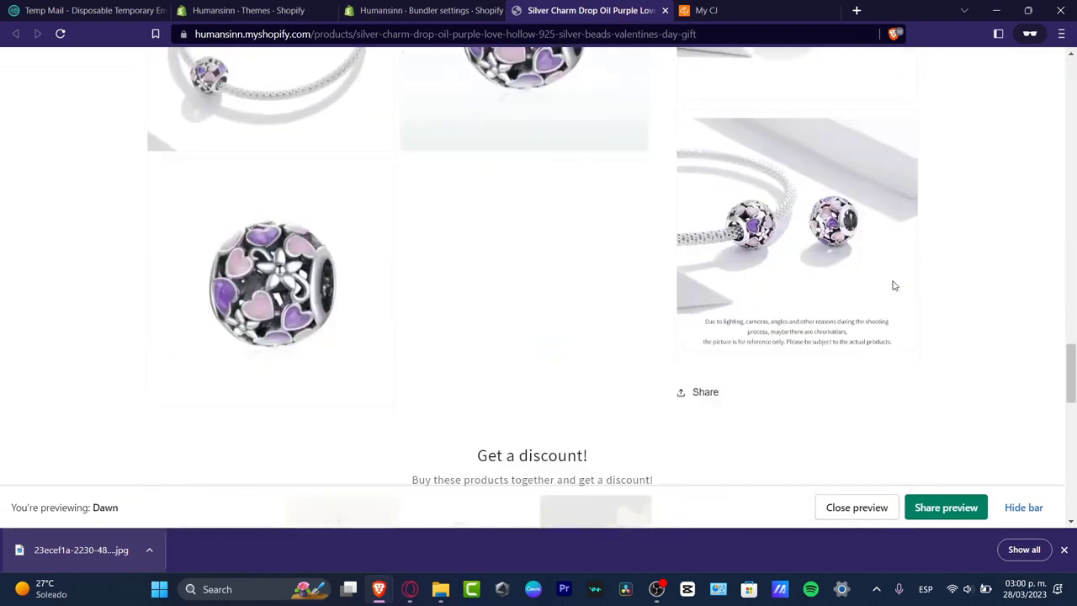
{"action": "scroll", "coordinate": [859, 270], "scroll_direction": "up", "scroll_amount": 3}
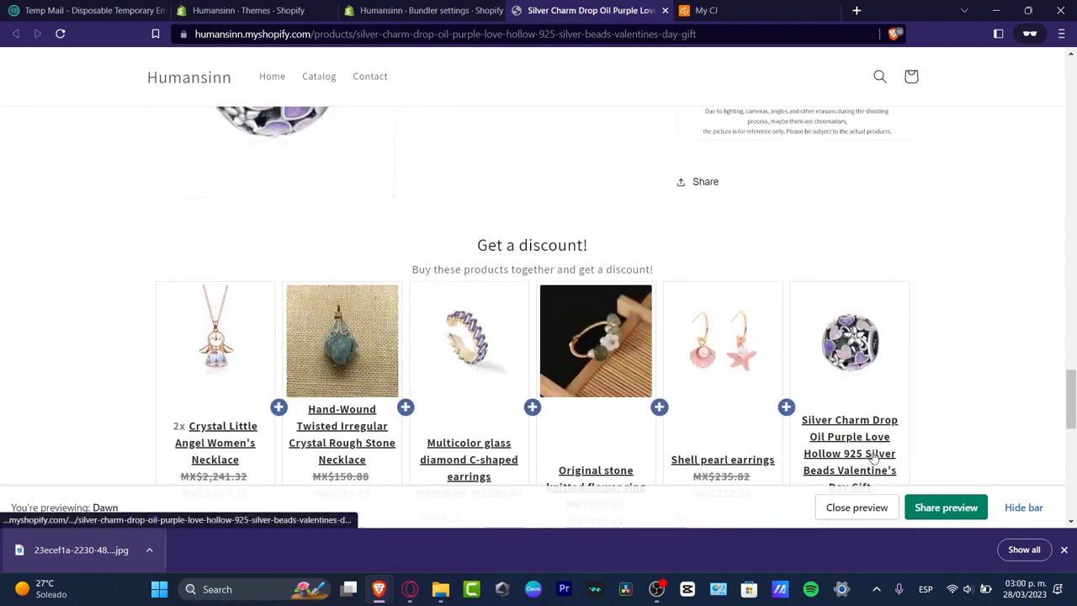
{"action": "left_click", "coordinate": [431, 10]}
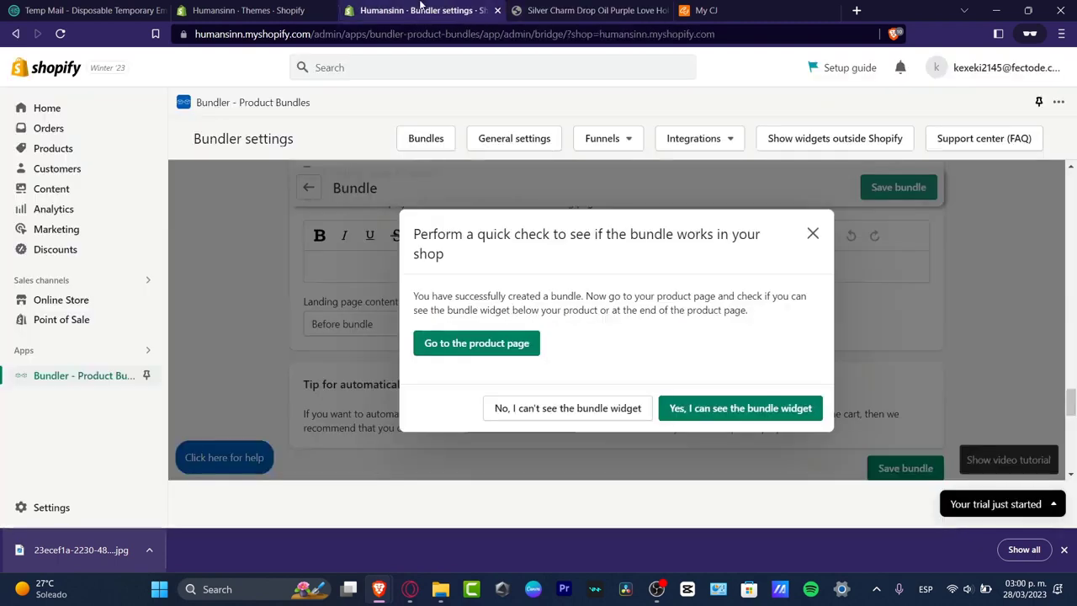
{"action": "left_click", "coordinate": [746, 407]}
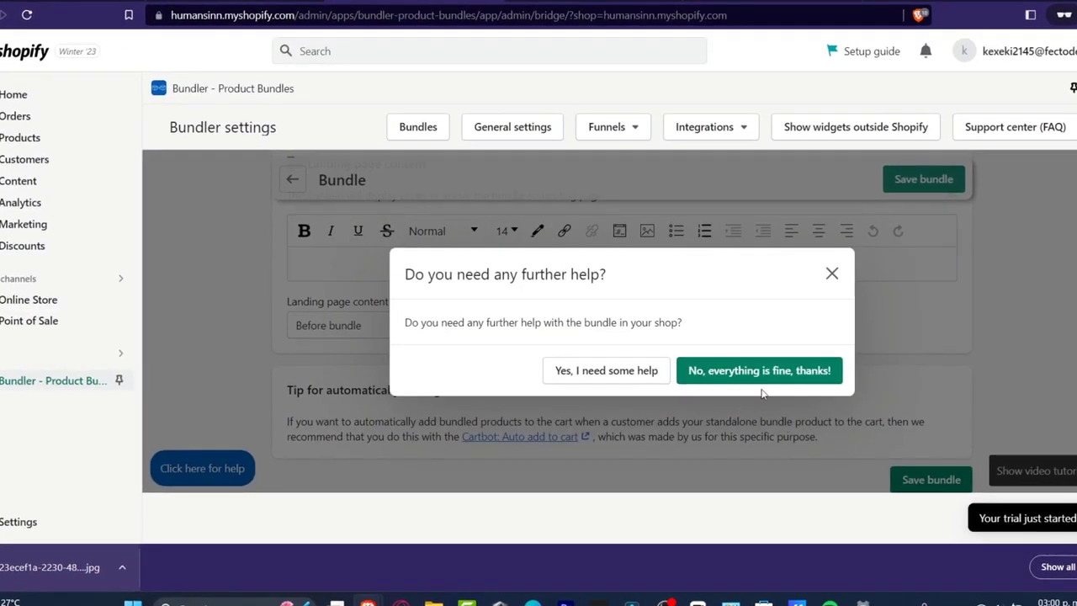
{"action": "left_click", "coordinate": [745, 368]}
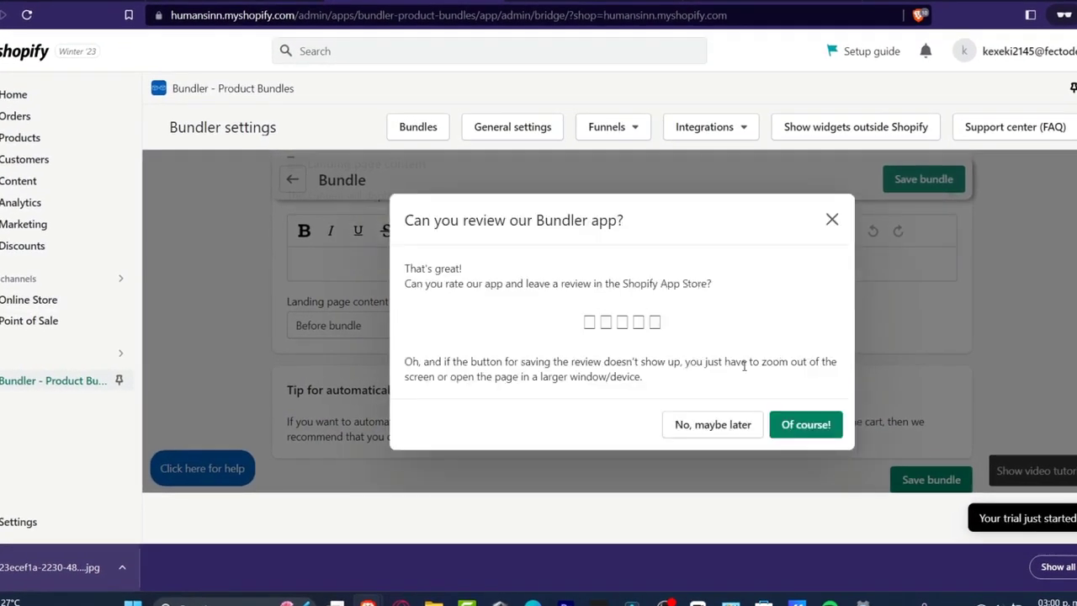
{"action": "left_click", "coordinate": [740, 425]}
Test the discounted bundle by adding it to the cart from the product page's discount widget, and close the resulting checkout page
{"action": "key", "text": "ctrl+Tab"}
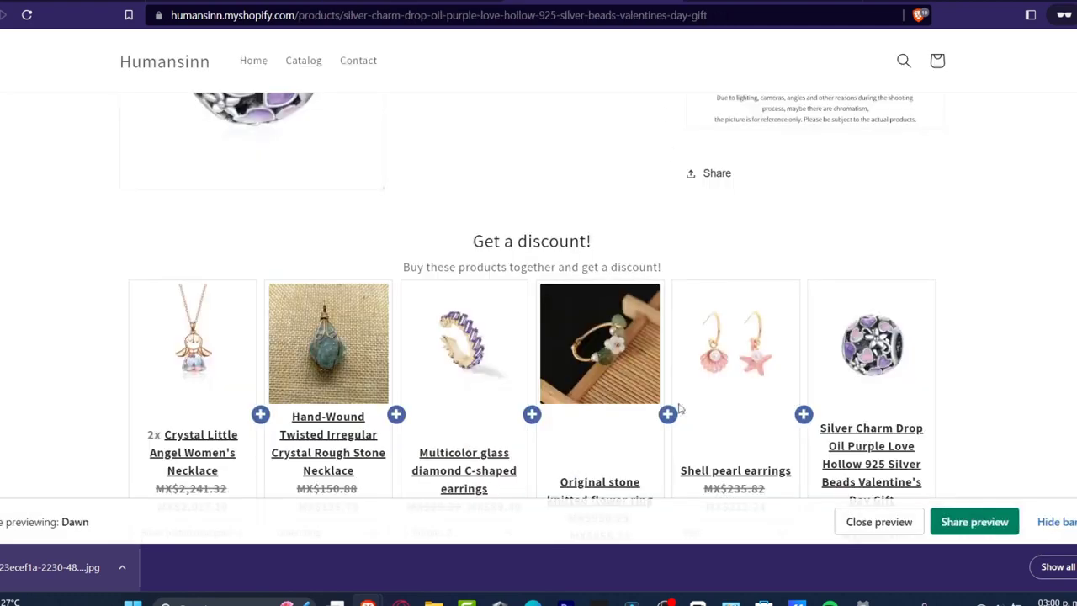
{"action": "scroll", "coordinate": [687, 407], "scroll_direction": "up", "scroll_amount": 10}
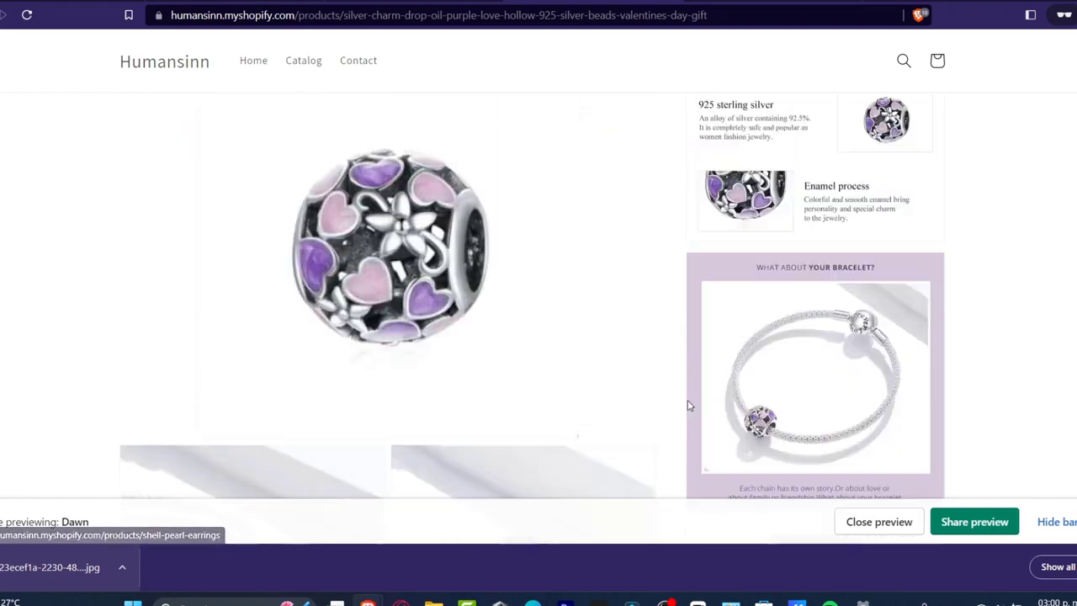
{"action": "scroll", "coordinate": [690, 412], "scroll_direction": "down", "scroll_amount": 3}
{"action": "scroll", "coordinate": [687, 412], "scroll_direction": "down", "scroll_amount": 5}
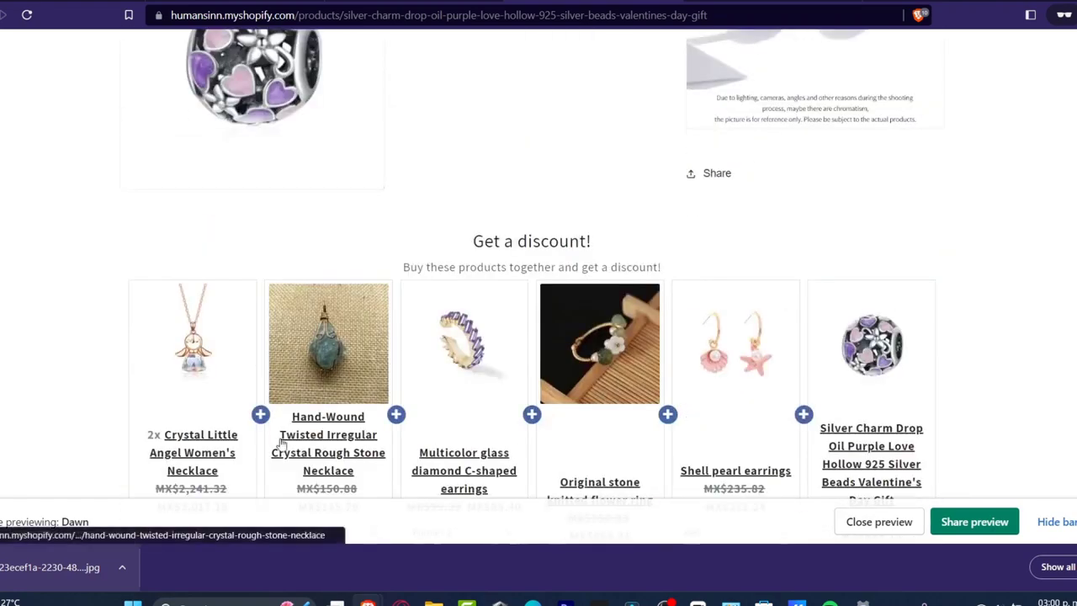
{"action": "scroll", "coordinate": [241, 416], "scroll_direction": "down", "scroll_amount": 5}
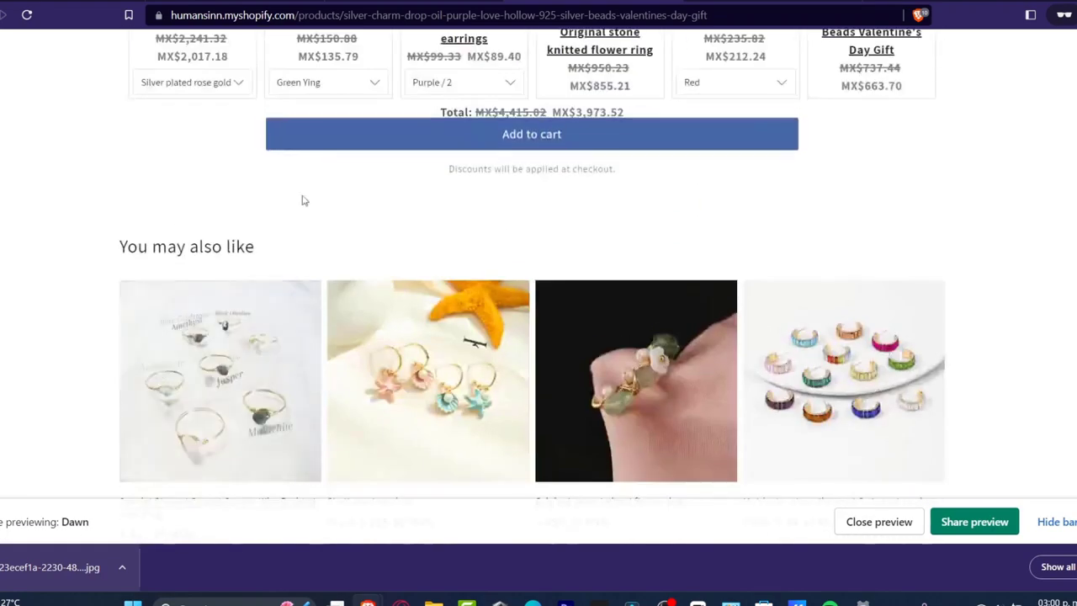
{"action": "left_click", "coordinate": [517, 143]}
{"action": "scroll", "coordinate": [563, 182], "scroll_direction": "up", "scroll_amount": 3}
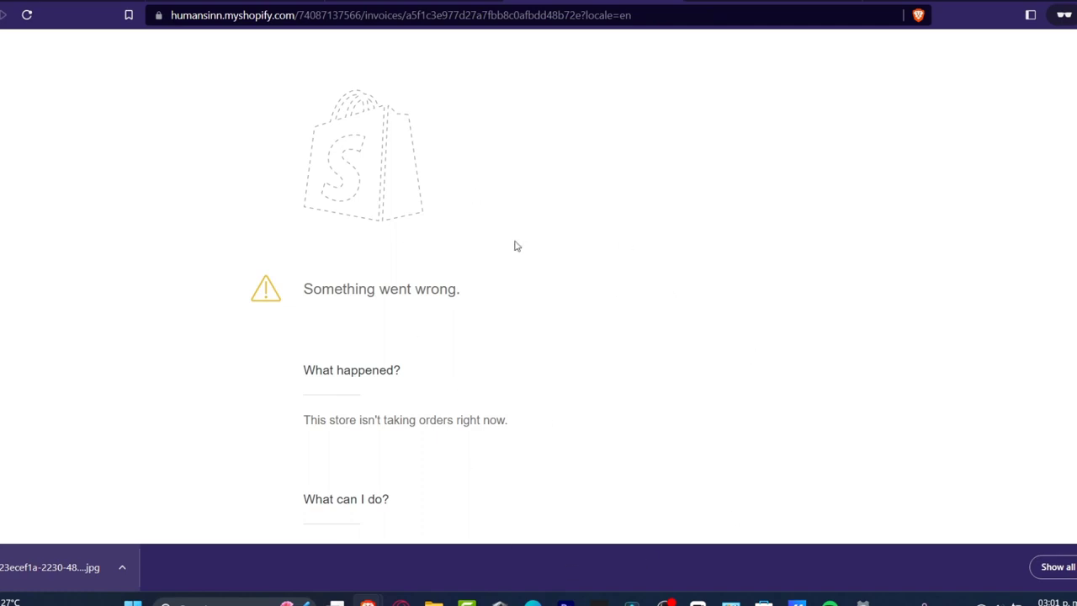
{"action": "key", "text": "ctrl+w"}
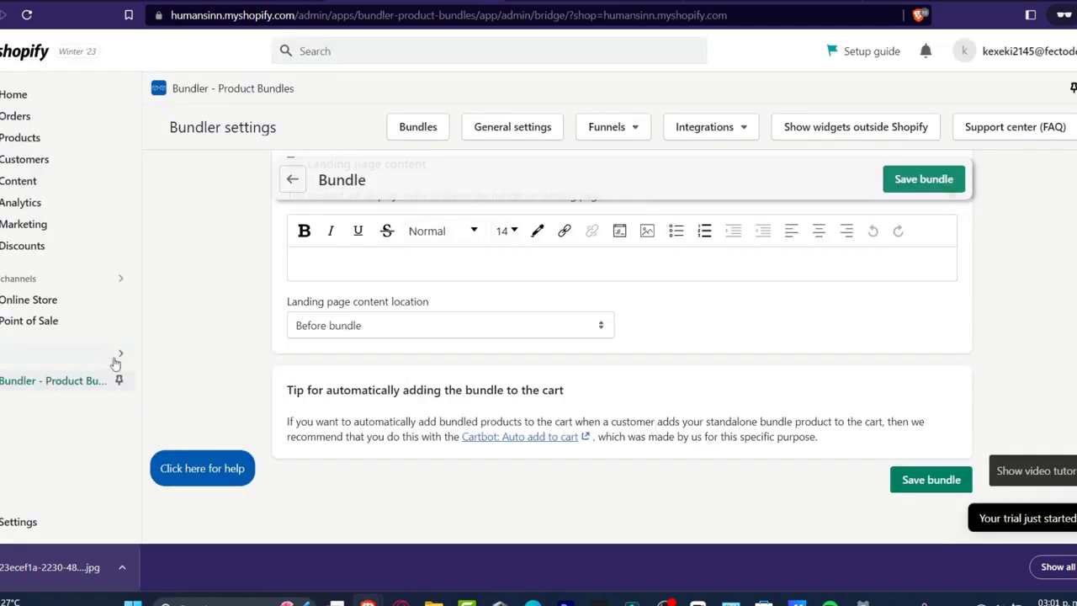
Dismiss the suggested apps and open the online store's current Dawn theme for customization
{"action": "left_click", "coordinate": [44, 515]}
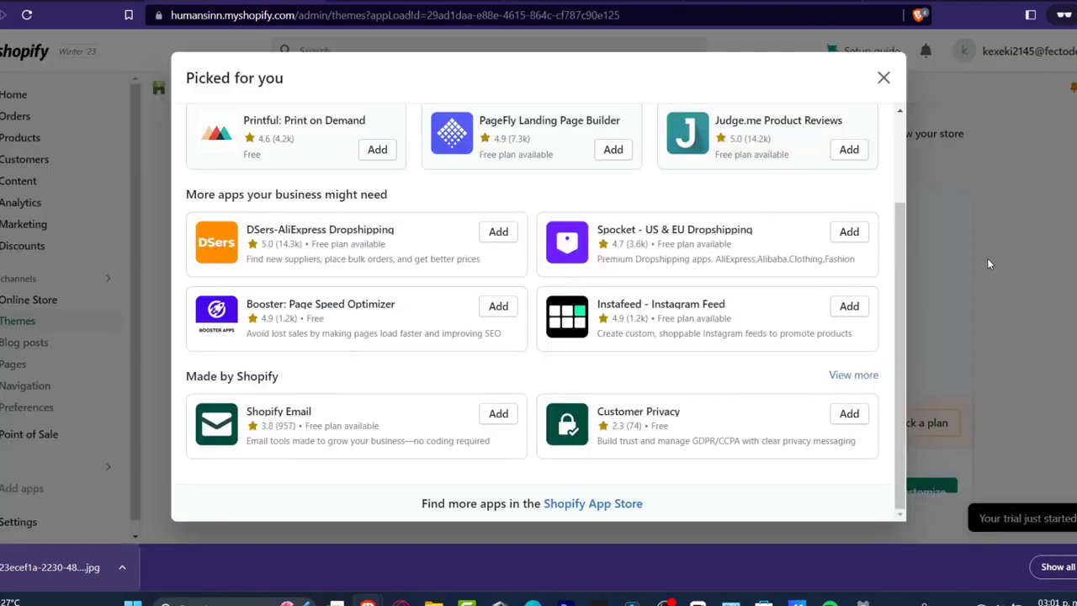
{"action": "left_click", "coordinate": [987, 262]}
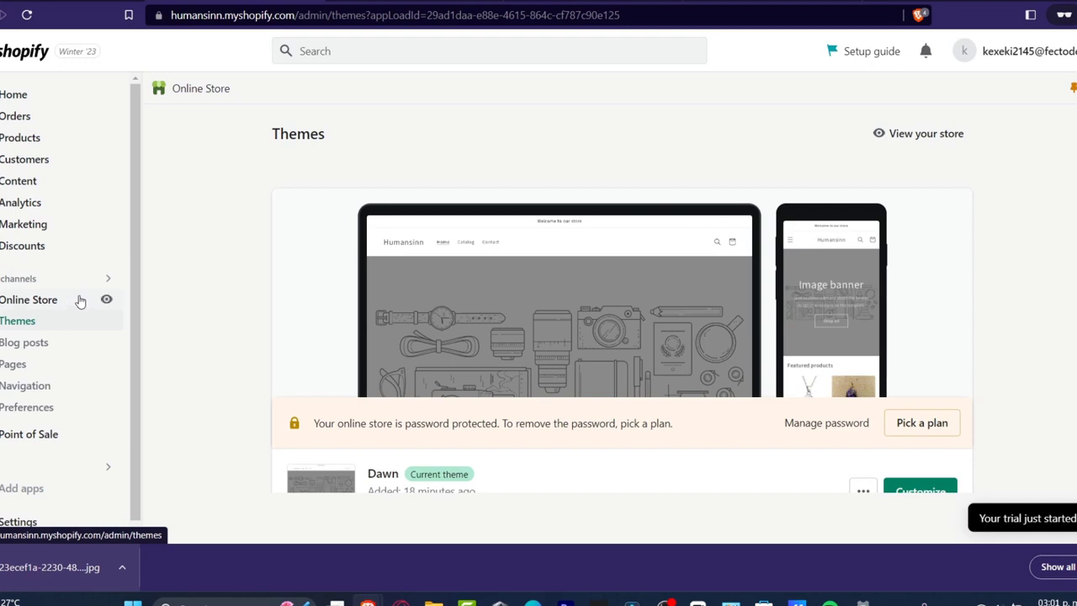
{"action": "scroll", "coordinate": [742, 326], "scroll_direction": "down", "scroll_amount": 3}
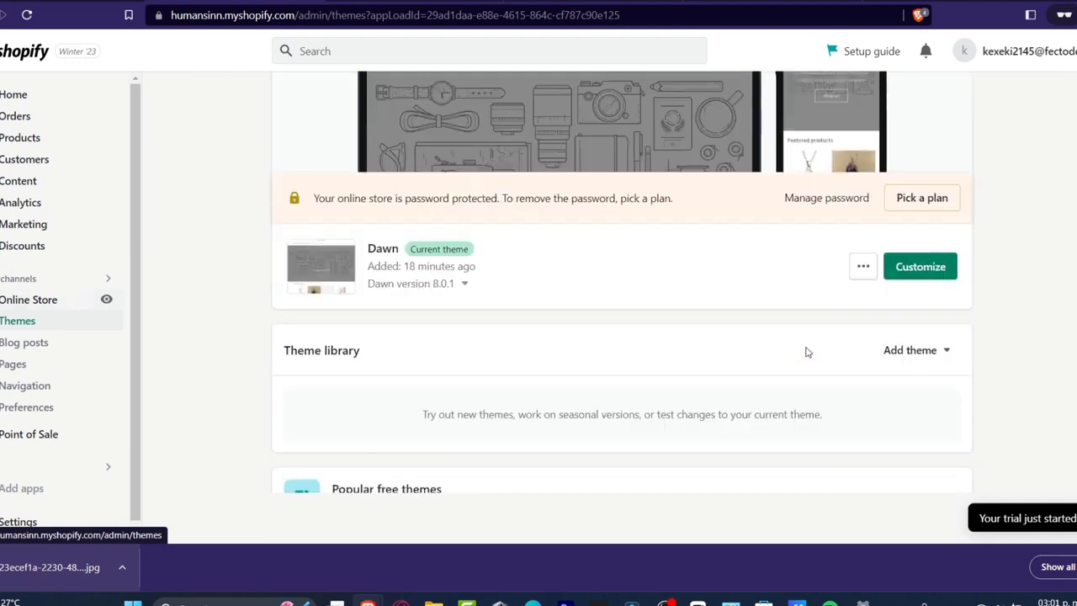
{"action": "left_click", "coordinate": [939, 275]}
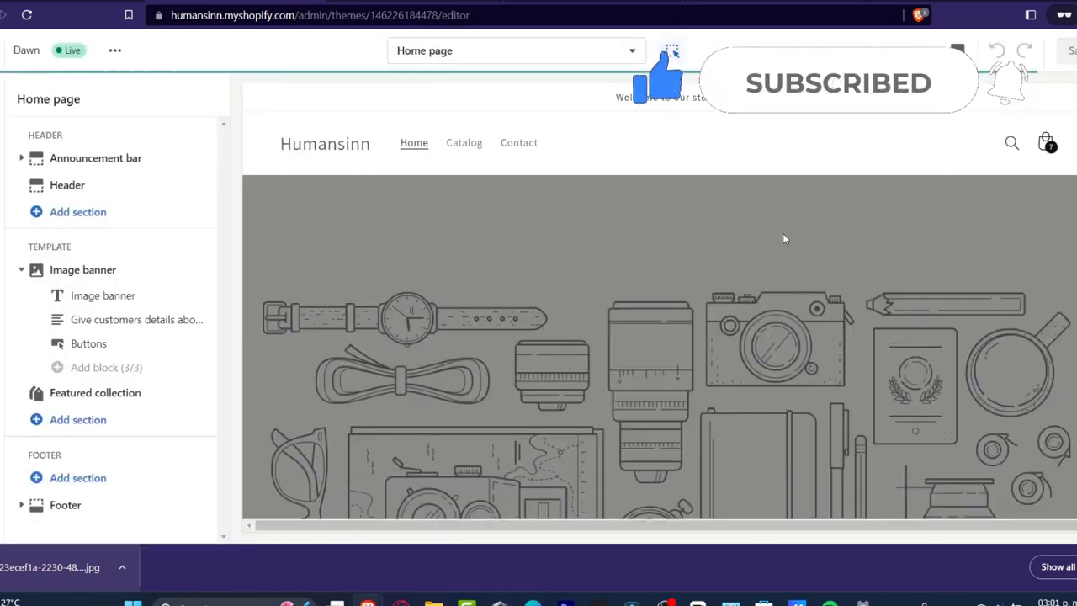
Examine the featured products in the home page preview and dismiss the discount offer pop-up
{"action": "scroll", "coordinate": [782, 235], "scroll_direction": "down", "scroll_amount": 10}
{"action": "scroll", "coordinate": [782, 238], "scroll_direction": "up", "scroll_amount": 8}
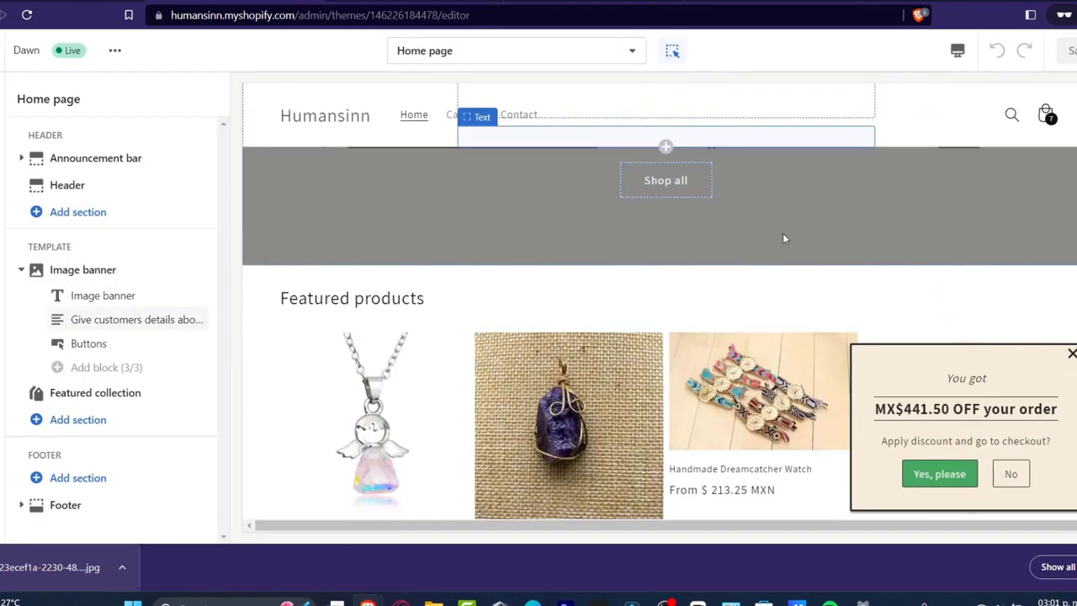
{"action": "scroll", "coordinate": [782, 238], "scroll_direction": "down", "scroll_amount": 5}
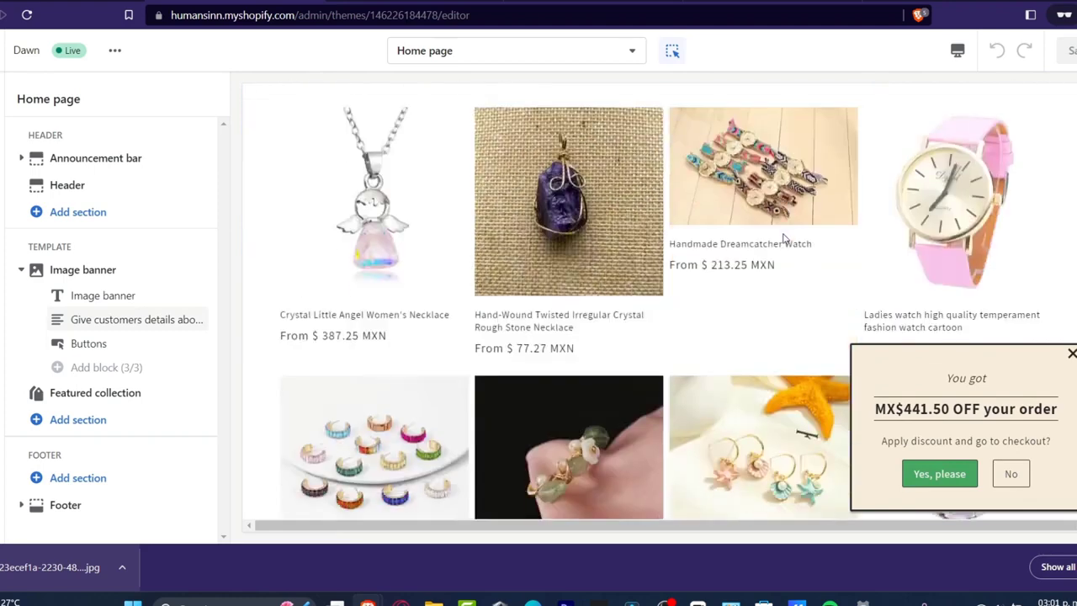
{"action": "left_click", "coordinate": [1072, 364]}
{"action": "scroll", "coordinate": [994, 373], "scroll_direction": "down", "scroll_amount": 3}
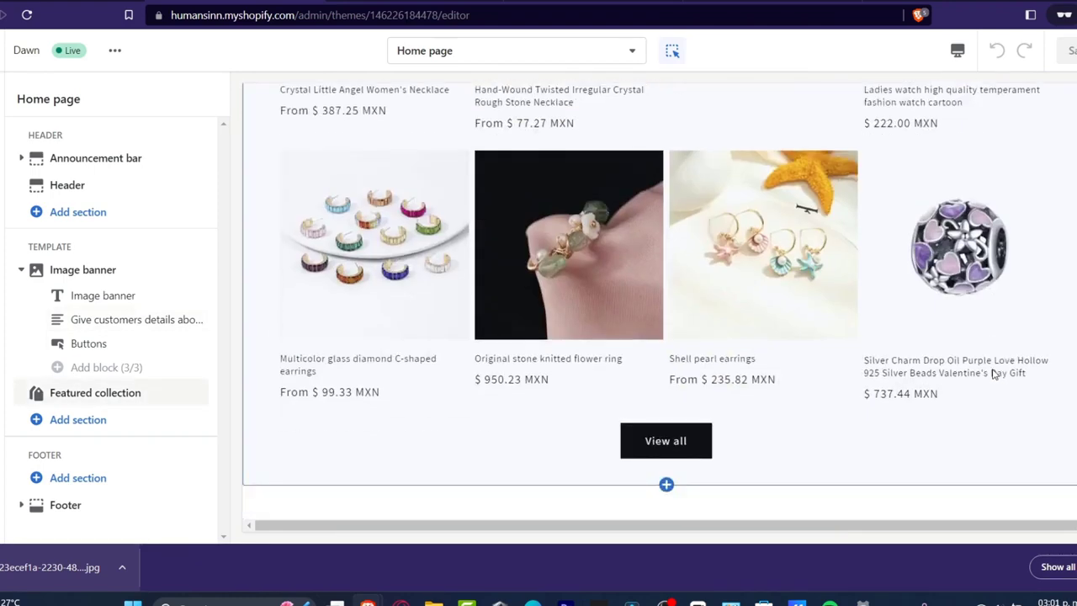